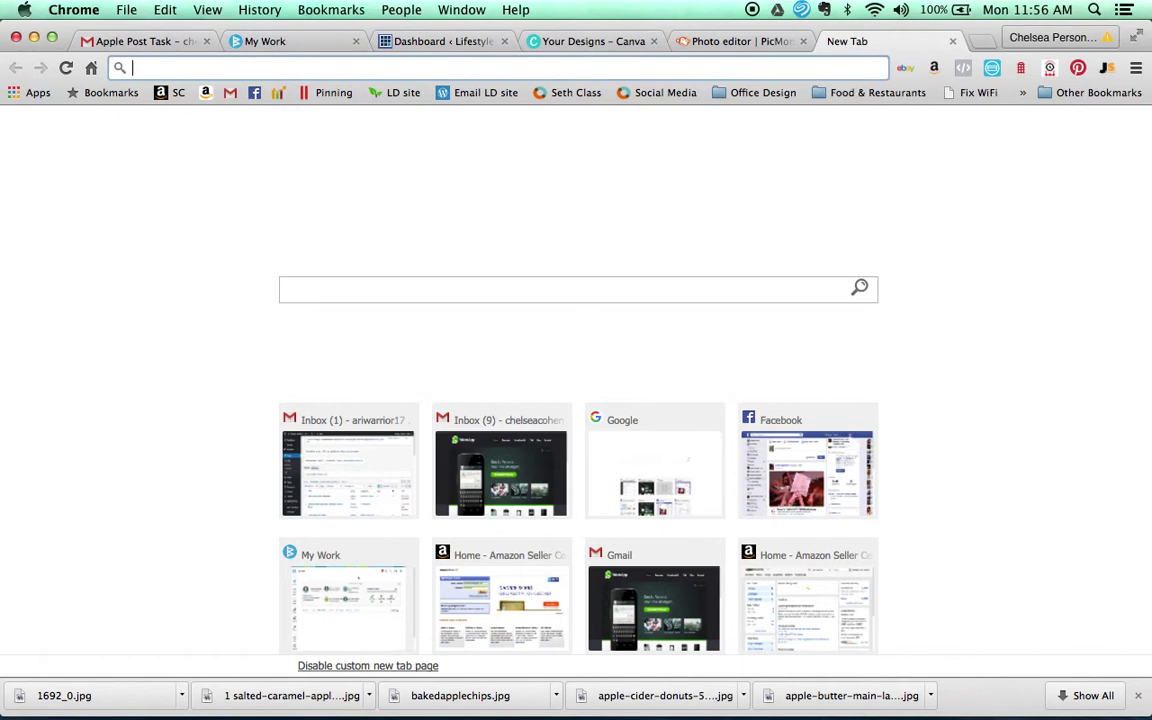
# - Open lifestyledynamics.com and look over its homepage
pyautogui.press('Return')
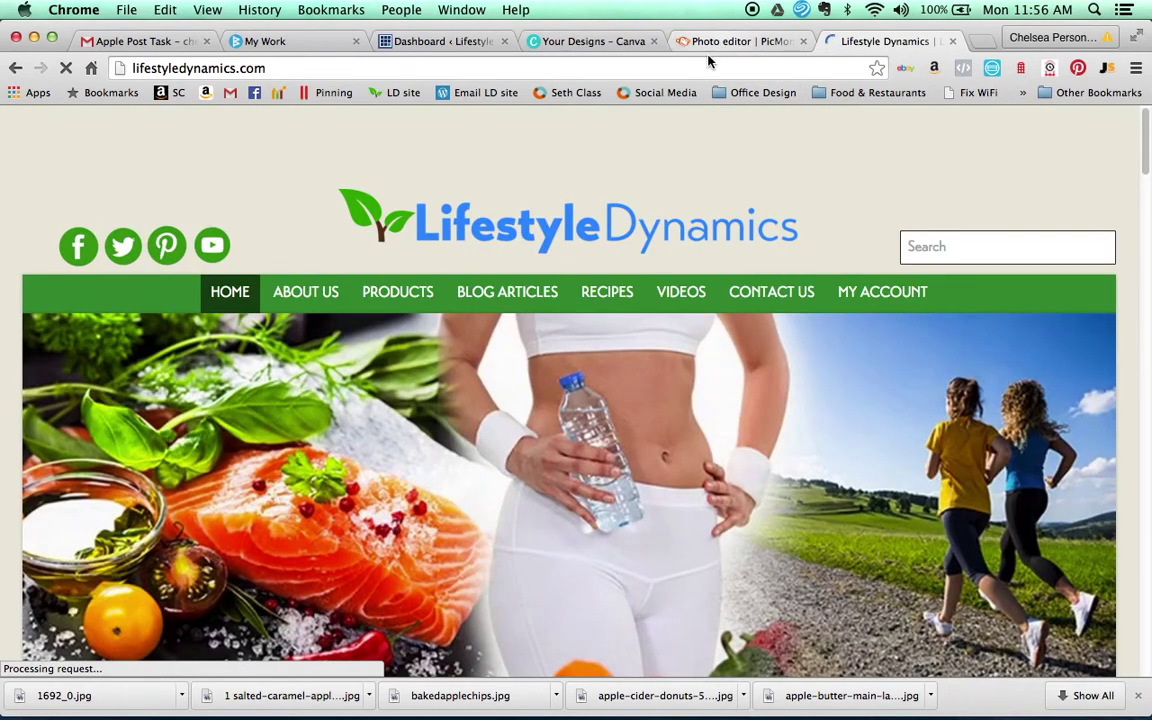
pyautogui.scroll(-2, 465, 365)
pyautogui.scroll(-1, 465, 365)
pyautogui.scroll(-1, 465, 365)
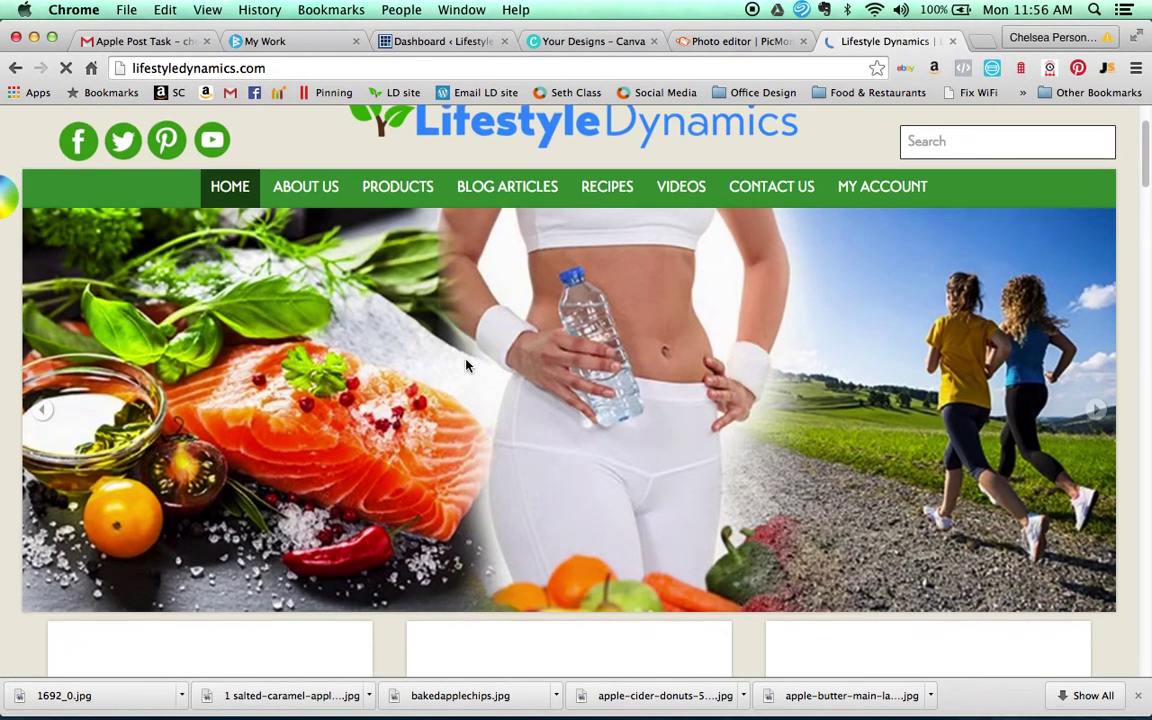
pyautogui.scroll(-5, 465, 365)
pyautogui.scroll(-8, 465, 365)
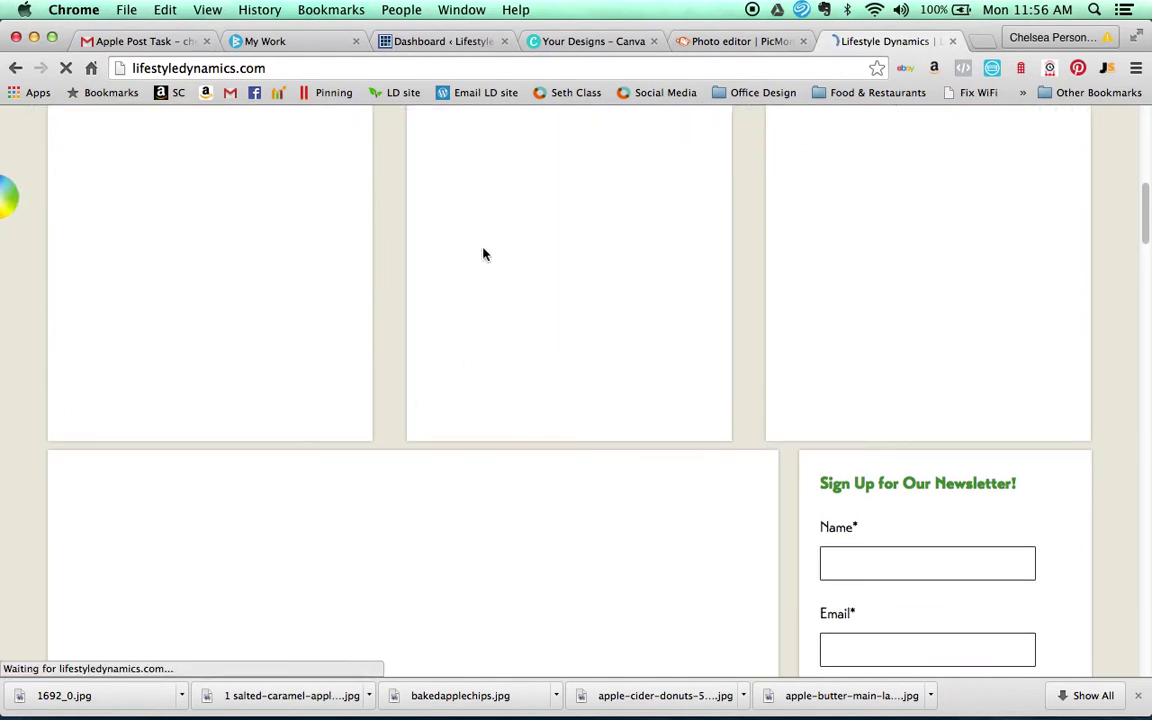
# - Switch to the PicMonkey site and preview its Collage and Design options
pyautogui.click(712, 42)
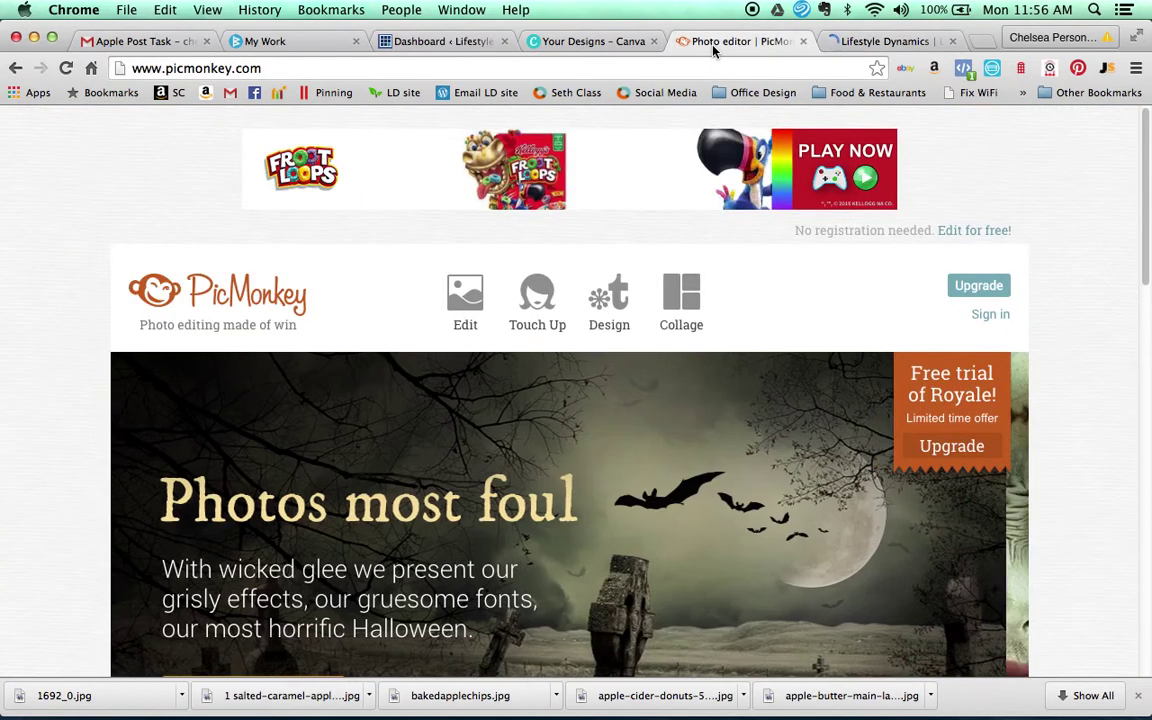
pyautogui.moveTo(678, 305)
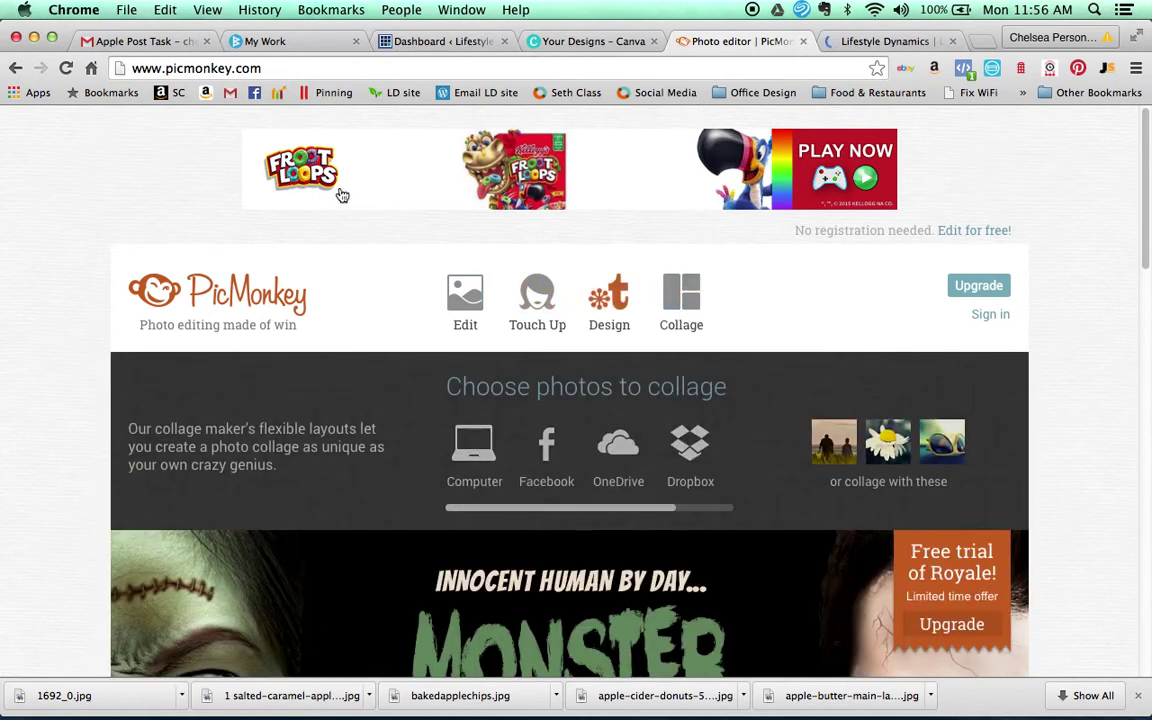
pyautogui.moveTo(626, 305)
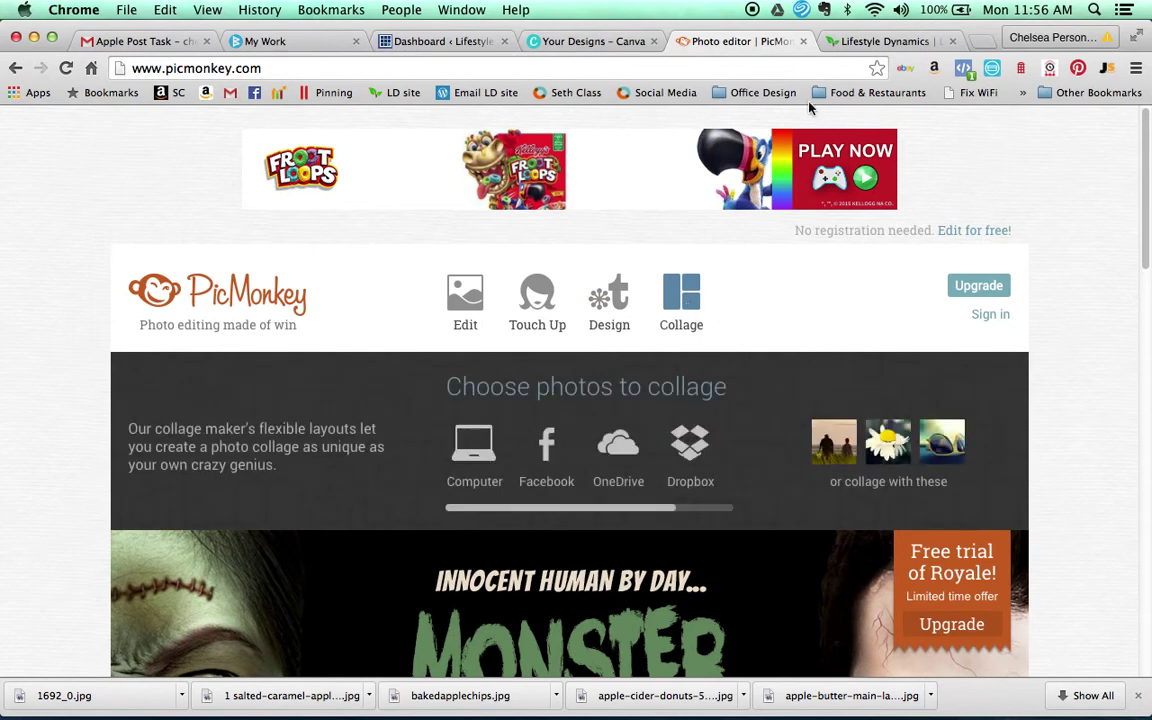
# - Return to the Lifestyle Dynamics site, open the 30 Healthy Pumpkin Recipes post and examine its four-photo title image
pyautogui.click(870, 41)
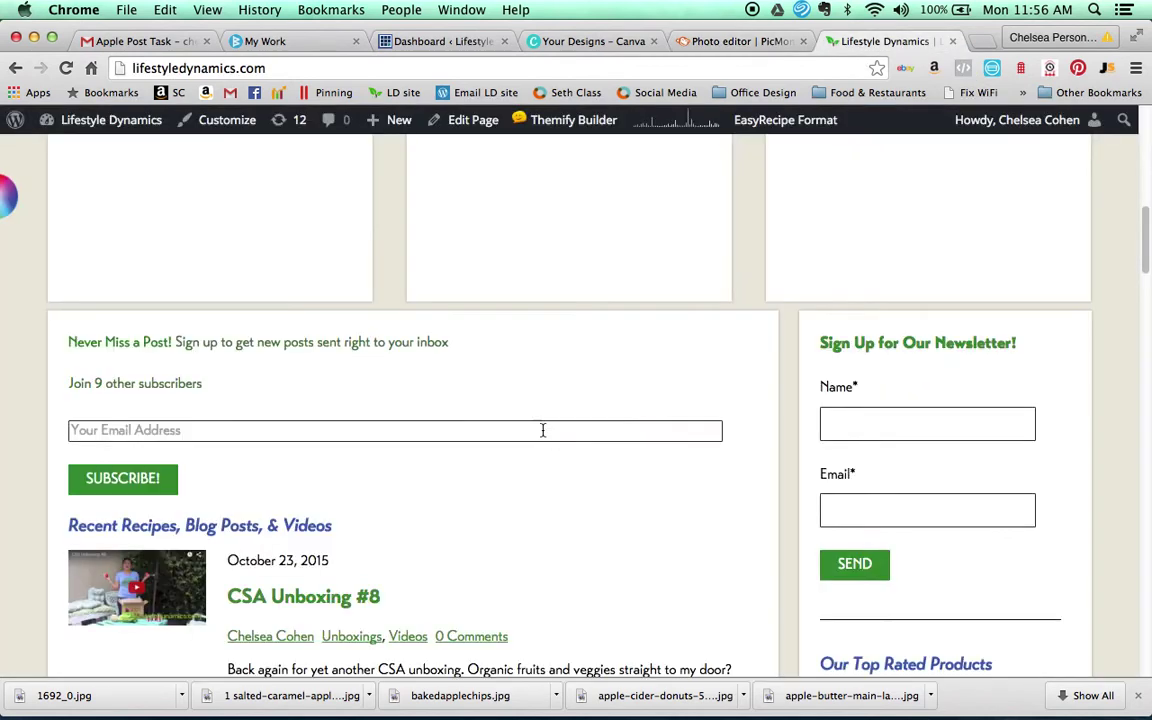
pyautogui.scroll(-3, 509, 465)
pyautogui.scroll(-5, 509, 465)
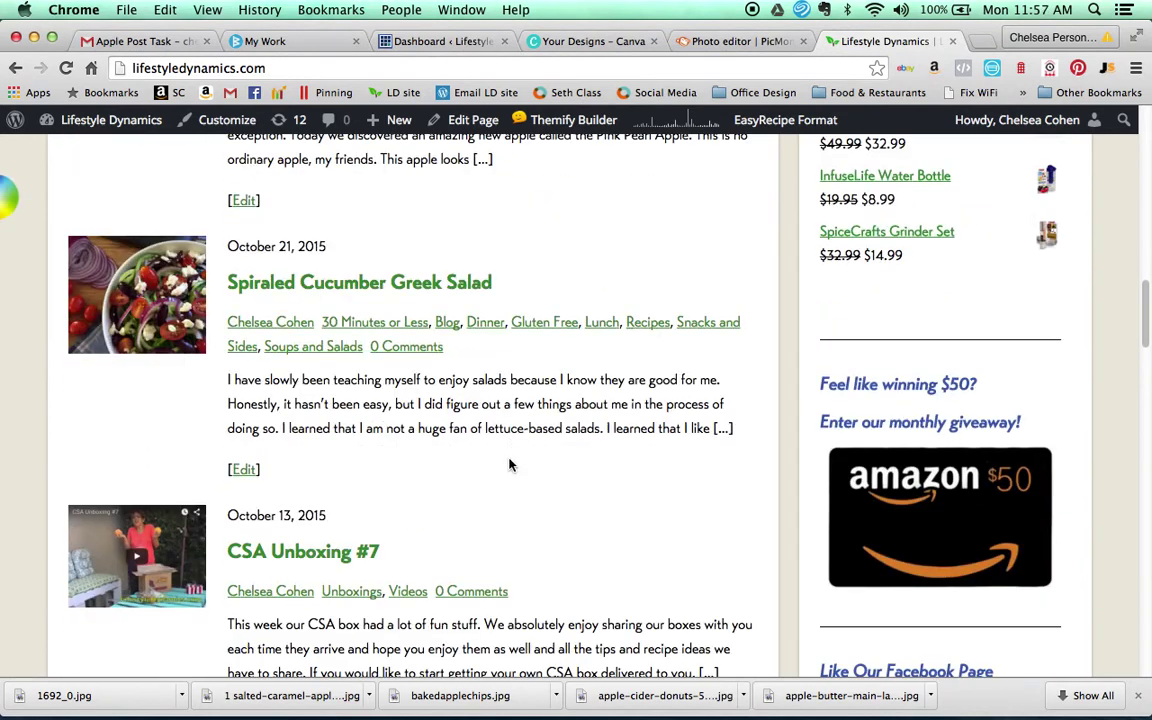
pyautogui.scroll(-5, 509, 462)
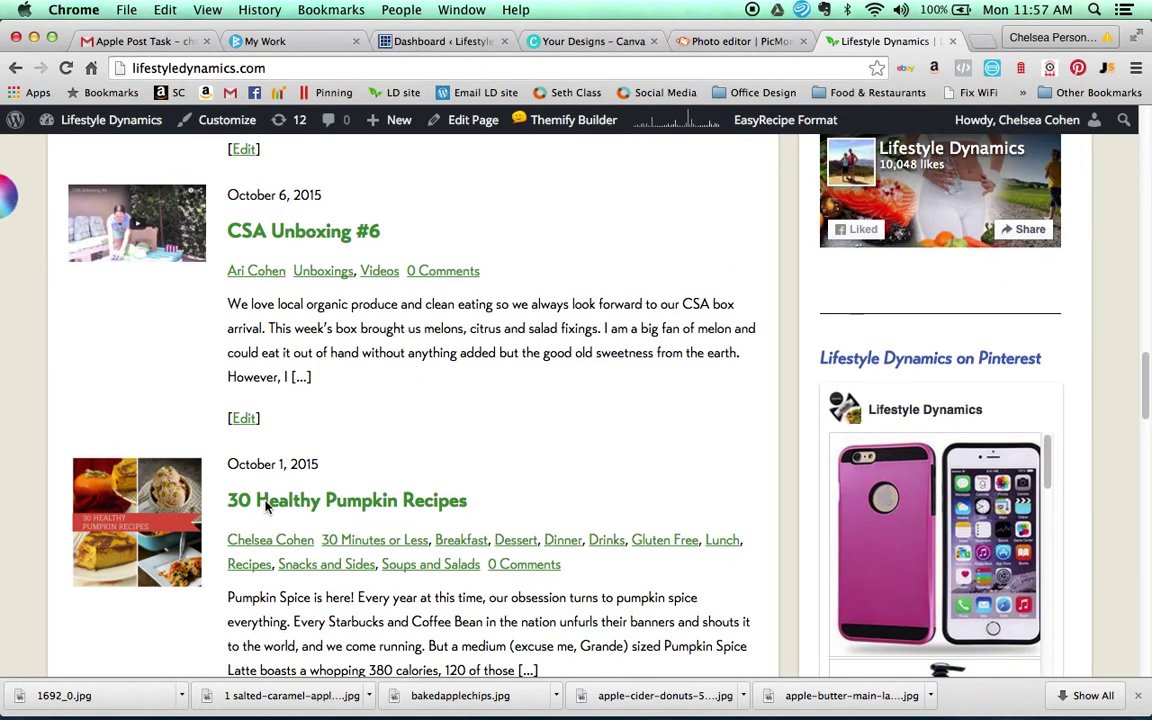
pyautogui.scroll(-1, 268, 508)
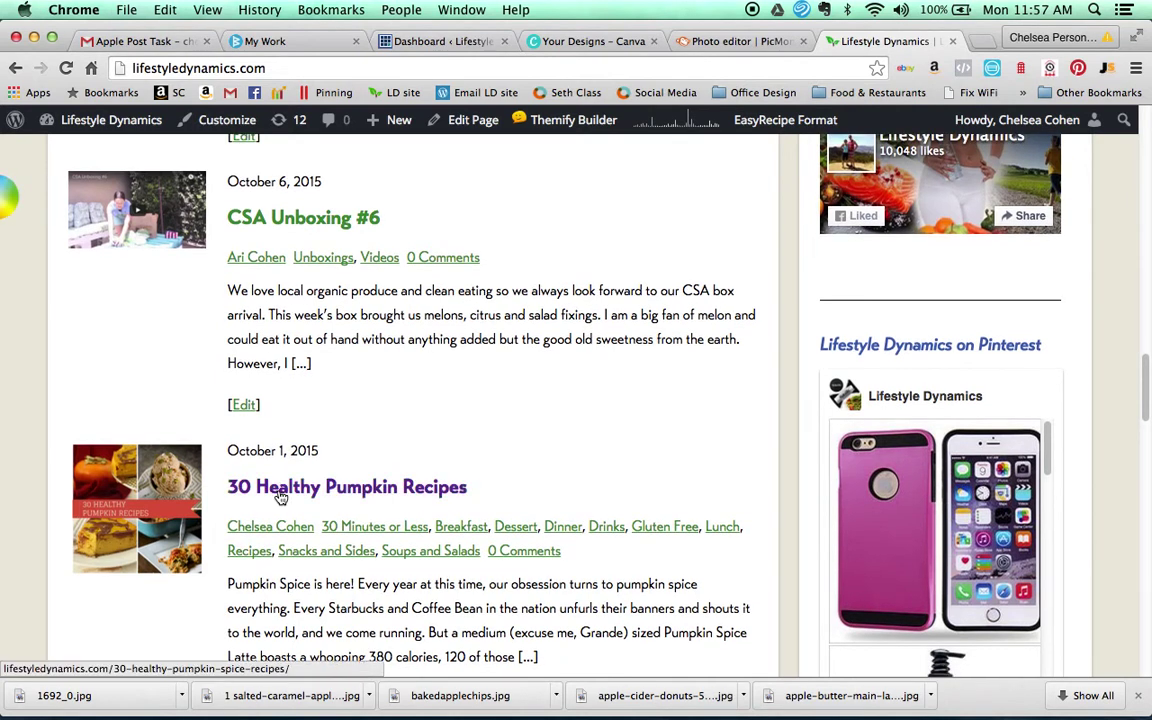
pyautogui.click(281, 490)
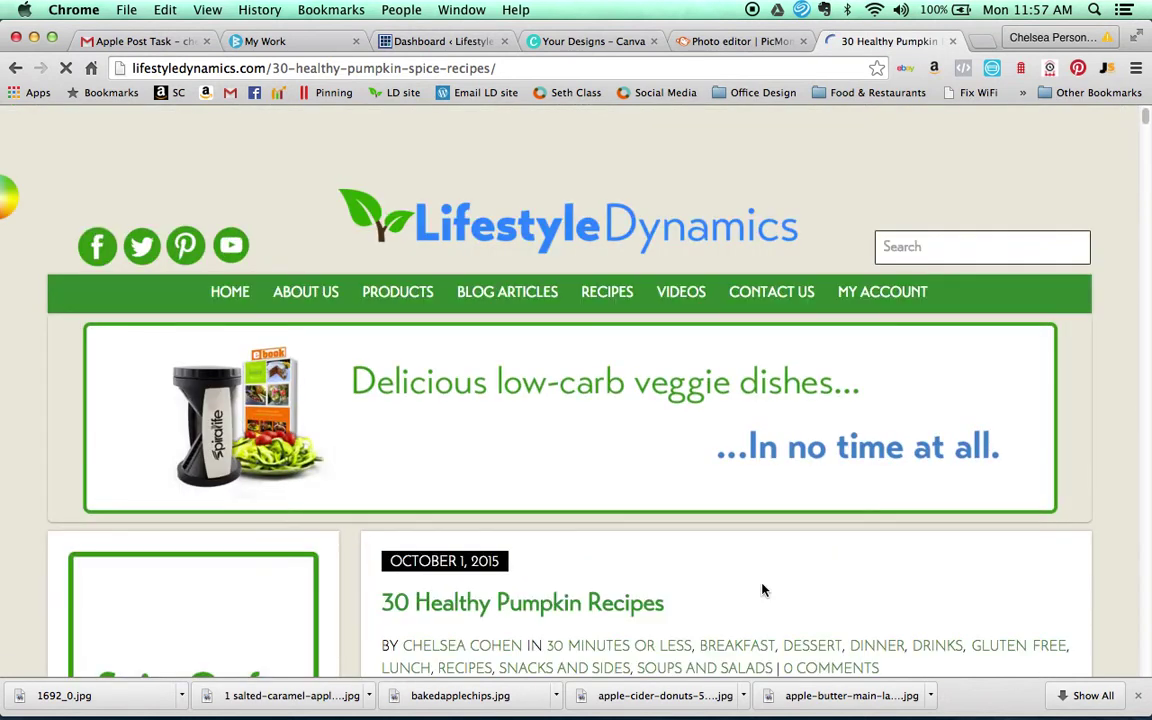
pyautogui.scroll(-5, 762, 590)
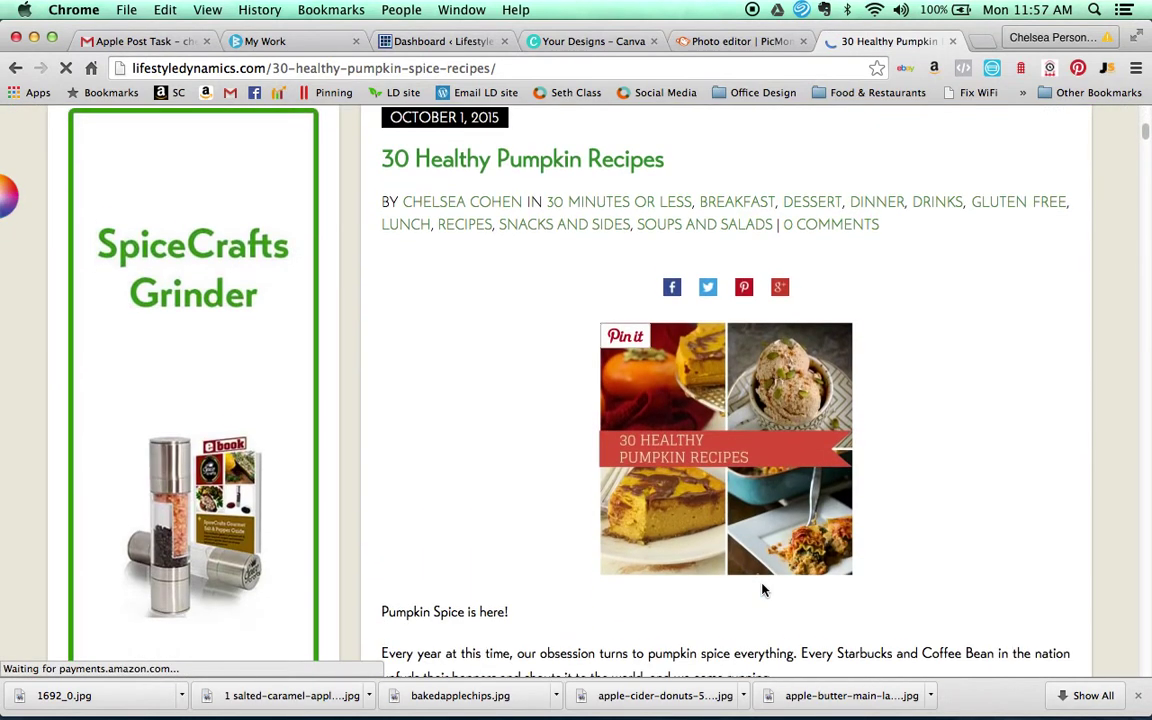
pyautogui.scroll(-1, 758, 520)
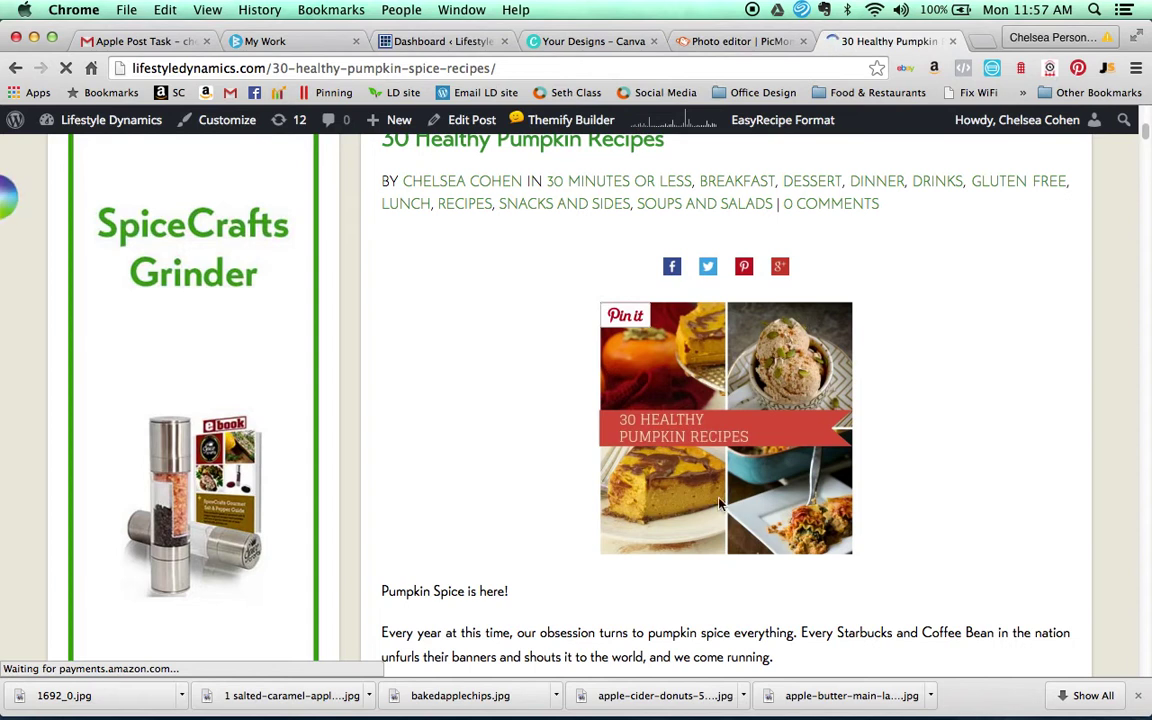
pyautogui.scroll(-2, 718, 503)
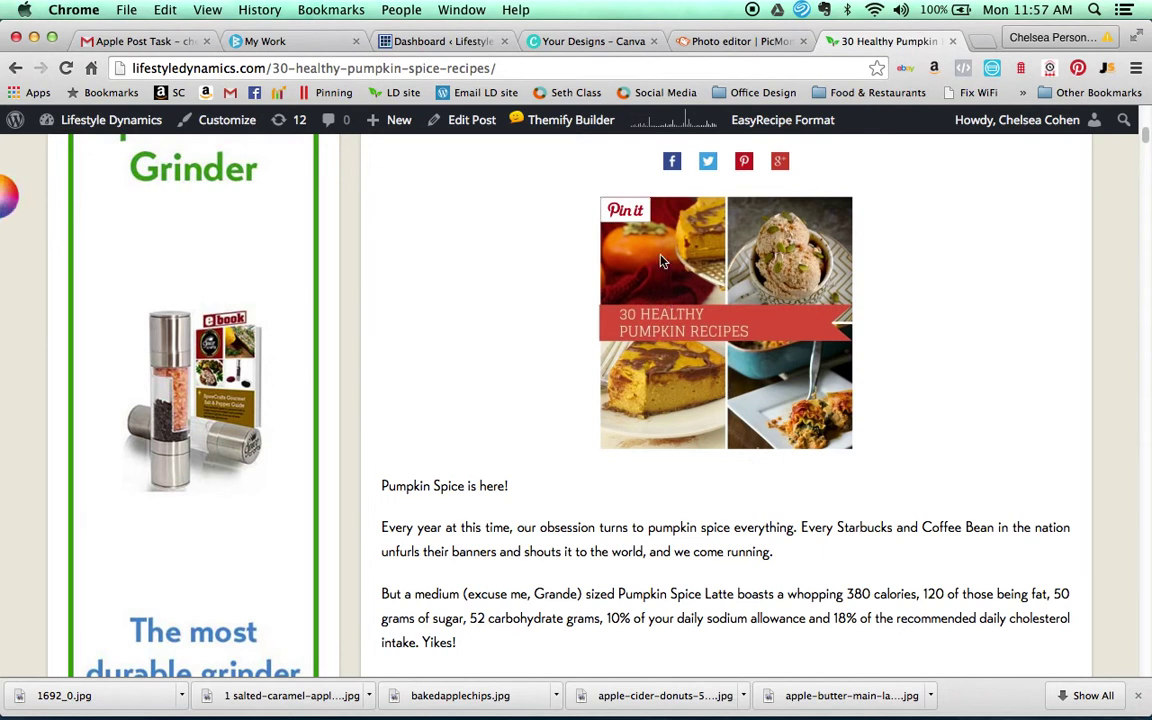
# - Start a new PicMonkey collage using 1 Paleo Apple Cider.jpg from the computer's Apple Recipes Post folder
pyautogui.click(741, 43)
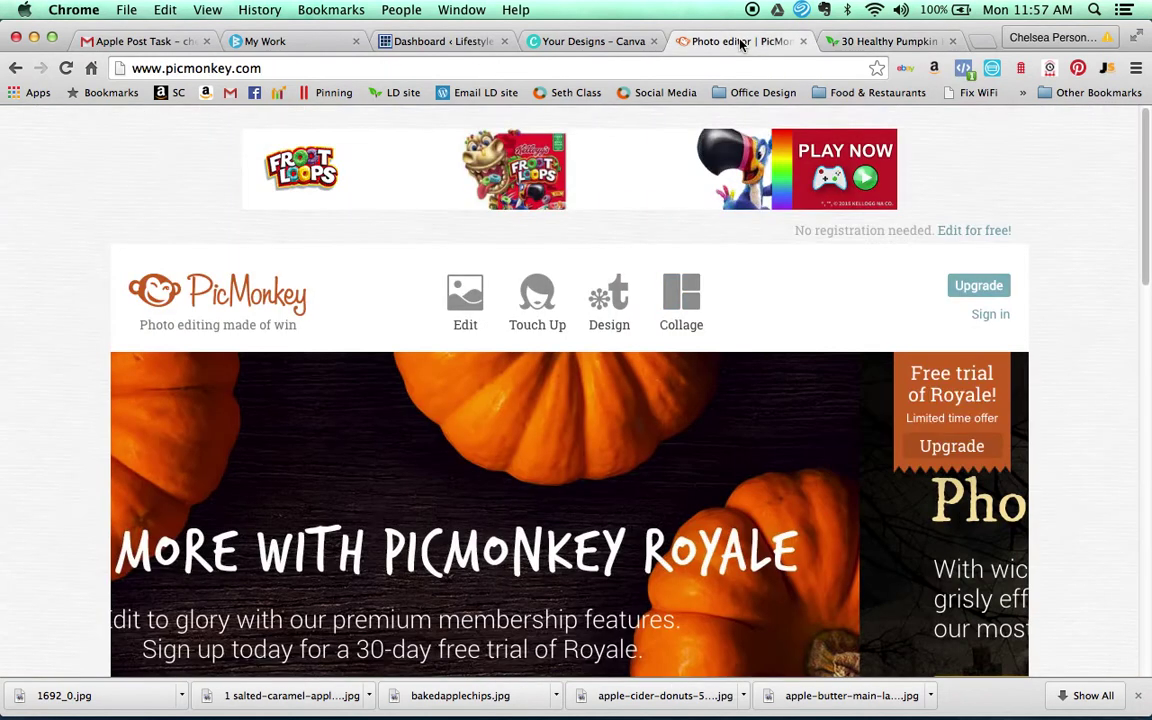
pyautogui.click(676, 285)
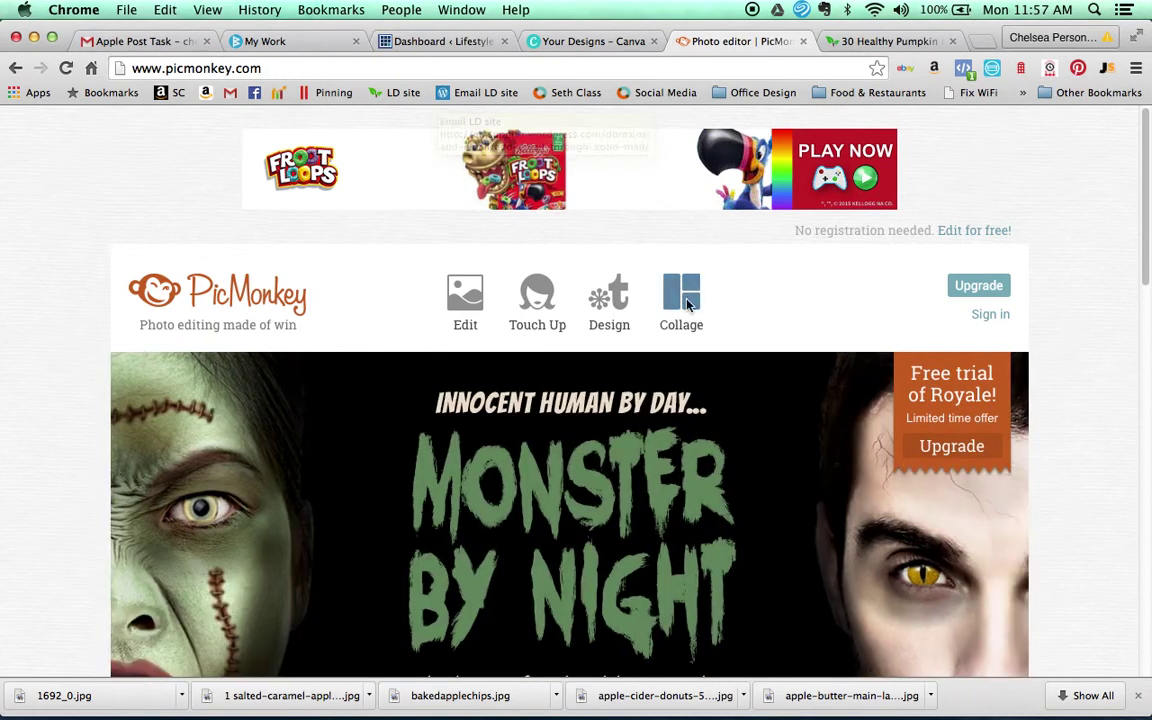
pyautogui.click(684, 298)
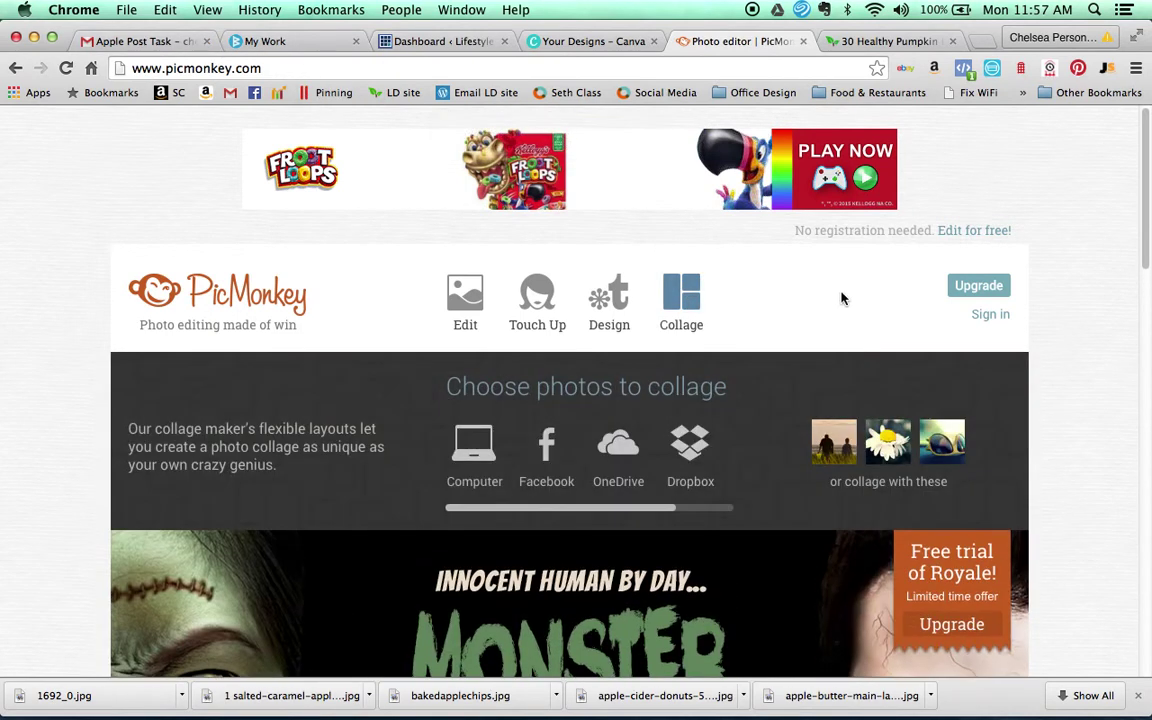
pyautogui.click(675, 297)
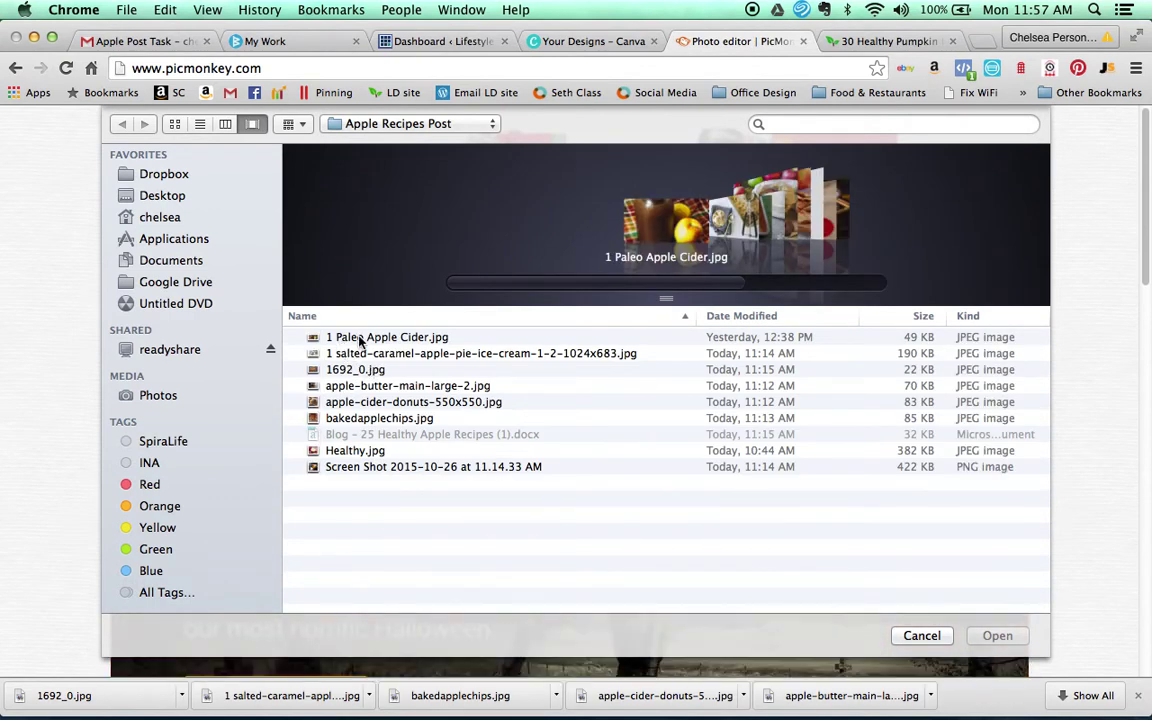
pyautogui.click(360, 339)
pyautogui.click(997, 636)
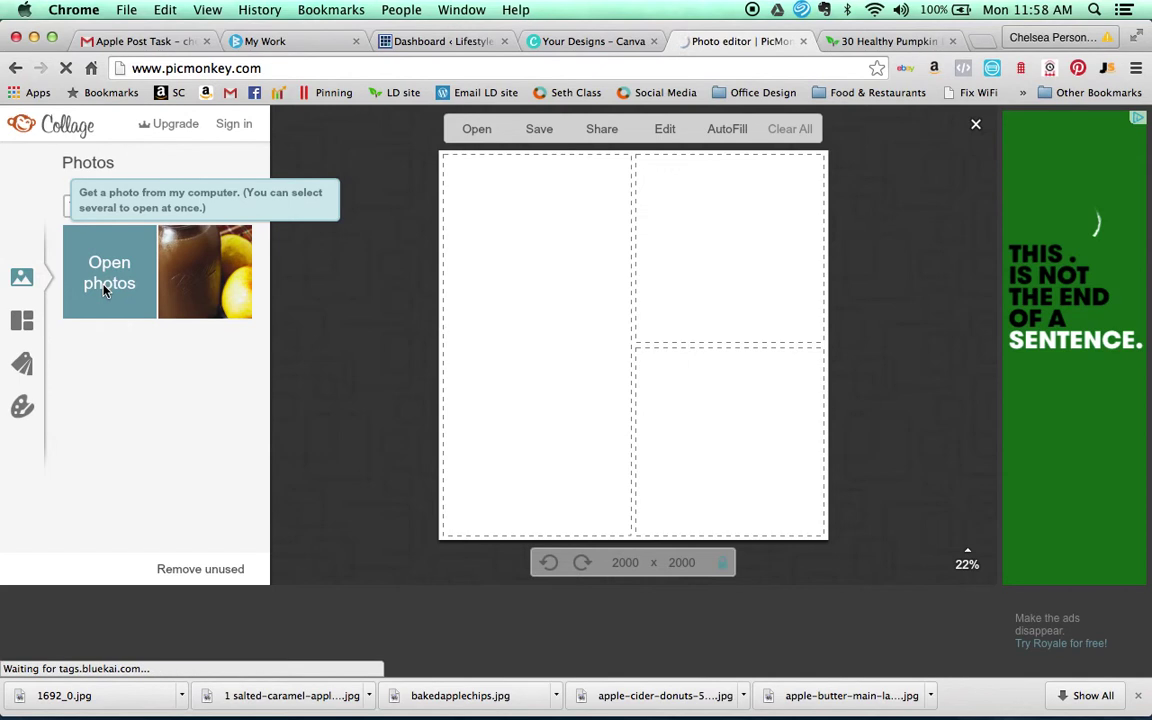
# - Add the files from 1 salted-caramel-apple-pie-ice-cream-1-2-1024x683.jpg through bakedapplechips.jpg, plus Screen Shot 2015-10-26 at 11.14.33 AM, to the collage's photos
pyautogui.click(104, 288)
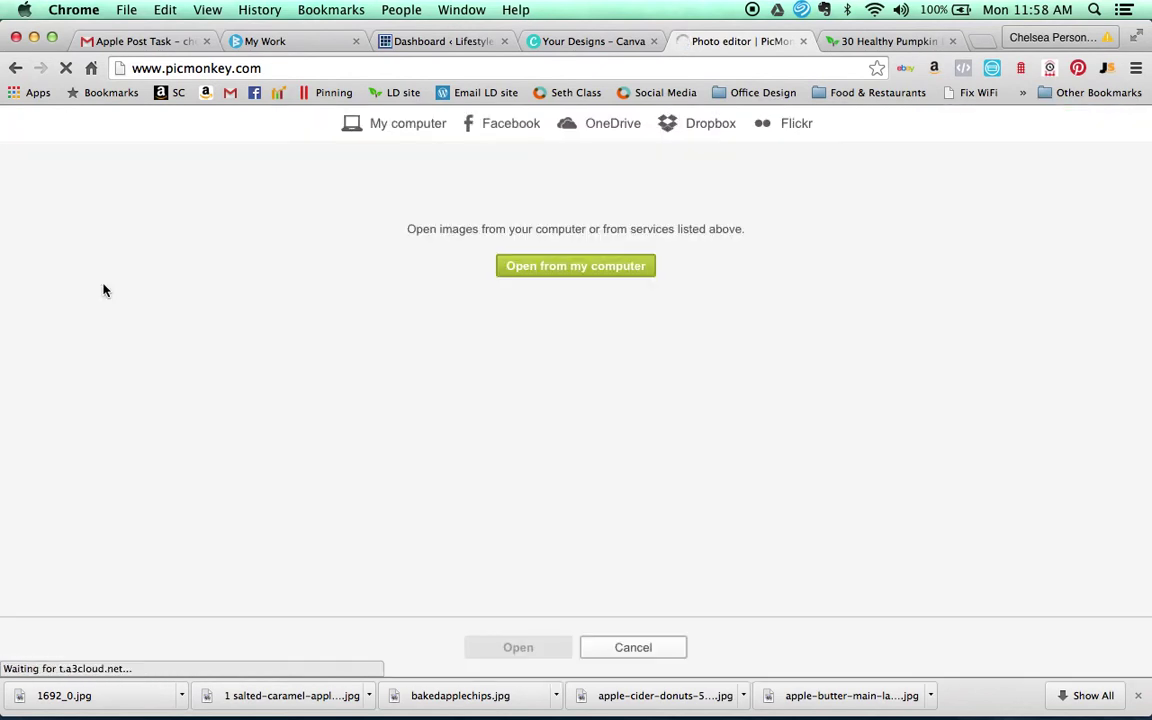
pyautogui.click(571, 264)
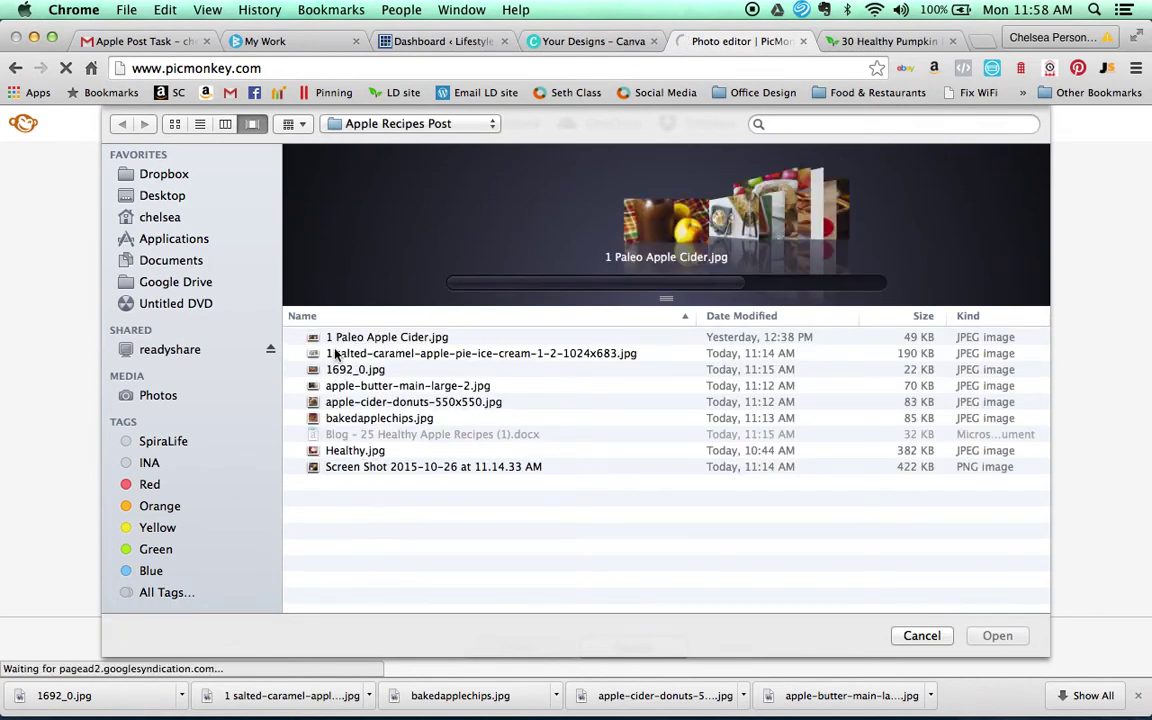
pyautogui.click(338, 356)
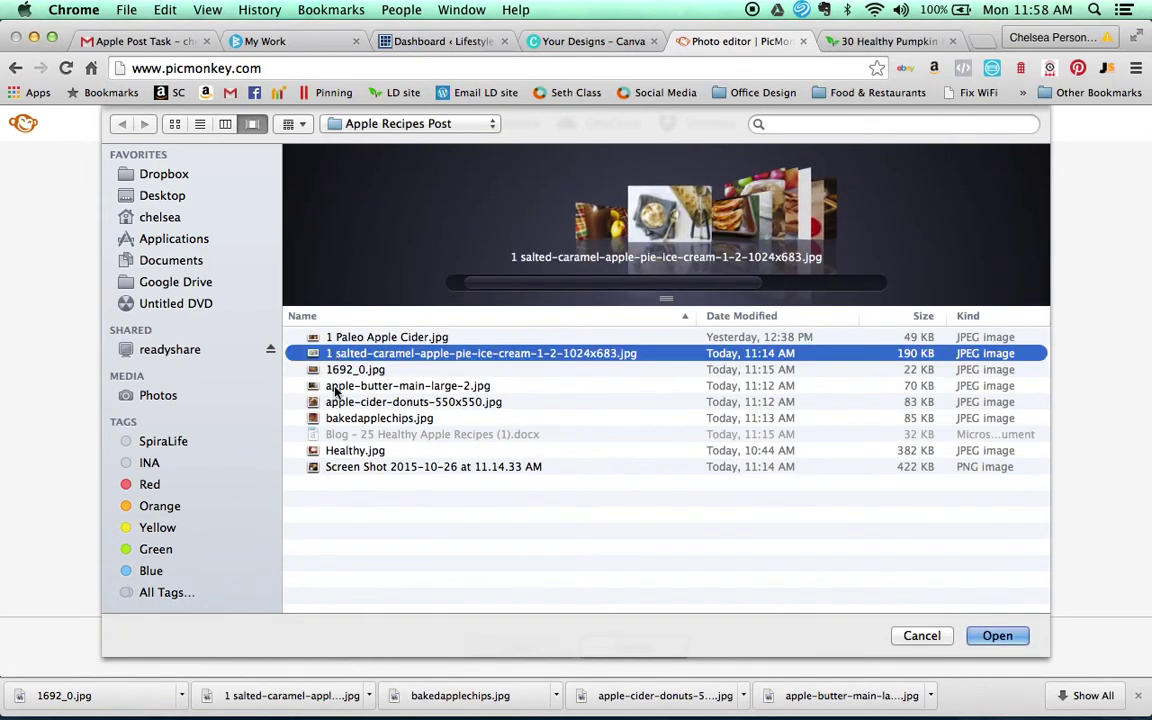
pyautogui.keyDown('shift'); pyautogui.click(341, 419); pyautogui.keyUp('shift')
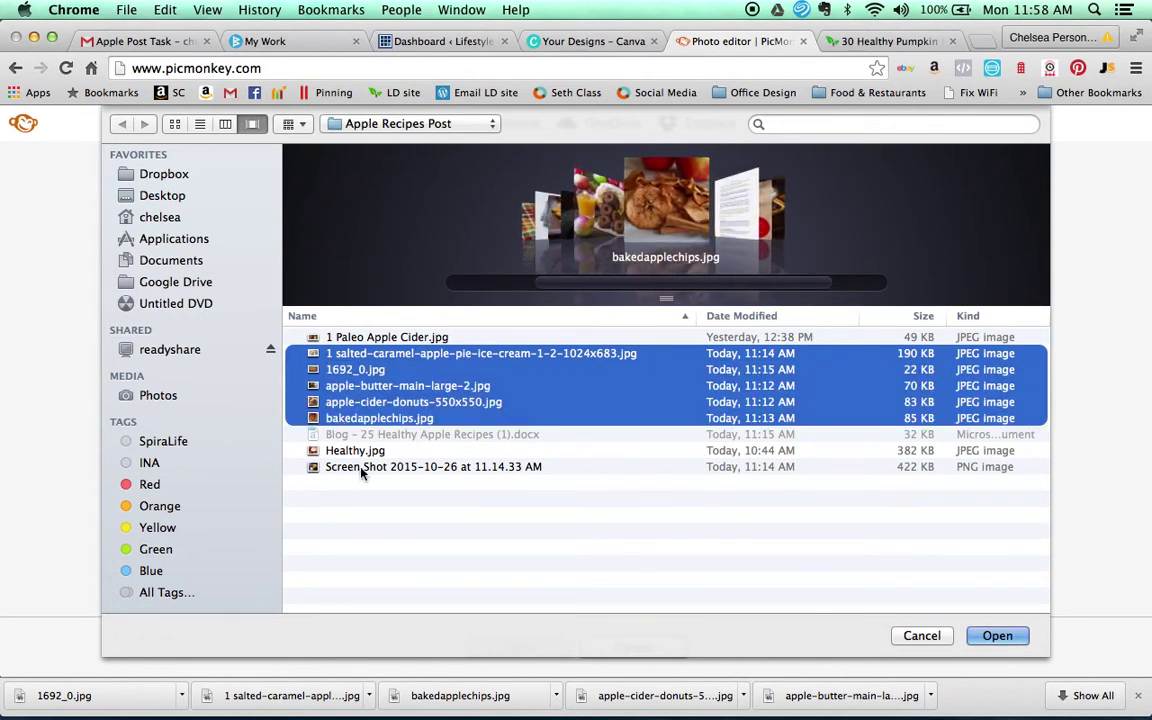
pyautogui.keyDown('super'); pyautogui.click(347, 465); pyautogui.keyUp('super')
pyautogui.click(997, 635)
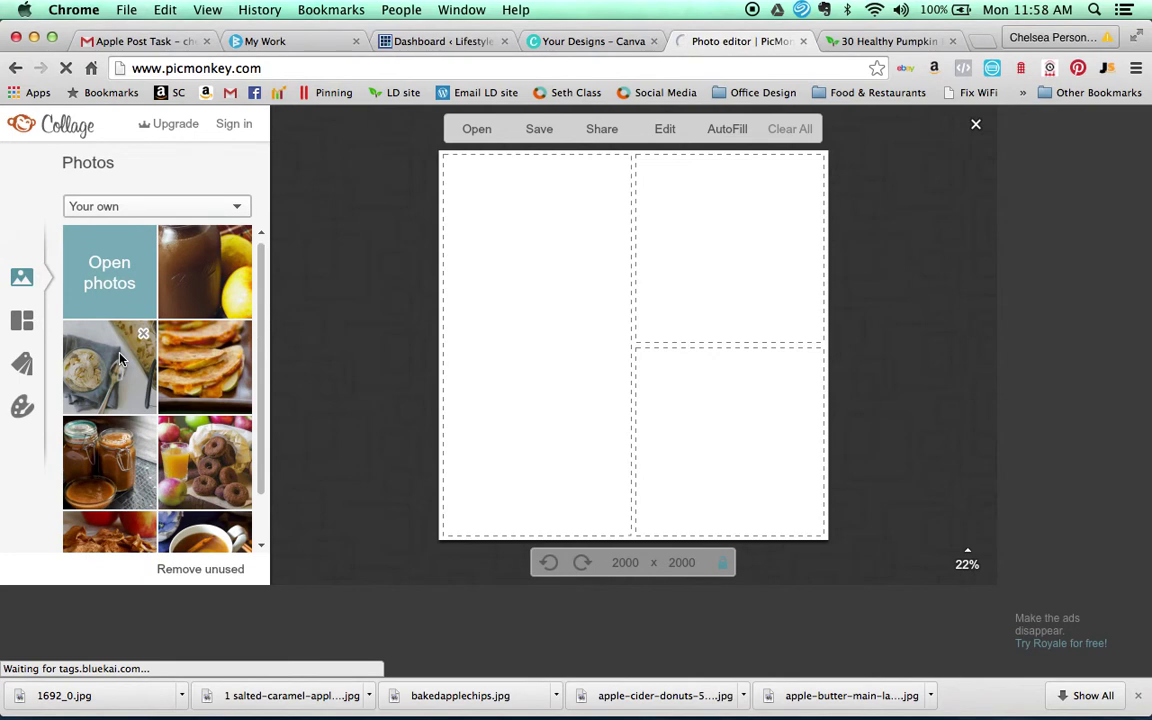
# - Place the apple cider donuts photo in the collage's tall cell and shift it sideways to frame the donuts
pyautogui.scroll(-2, 185, 320)
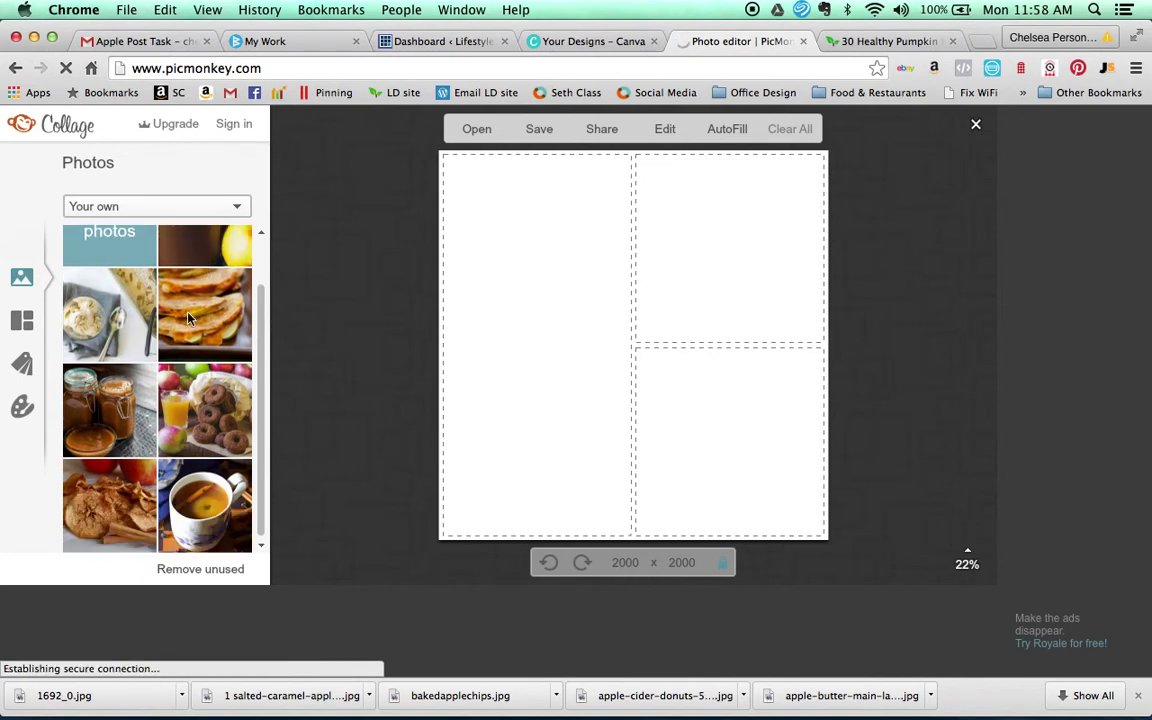
pyautogui.moveTo(188, 318)
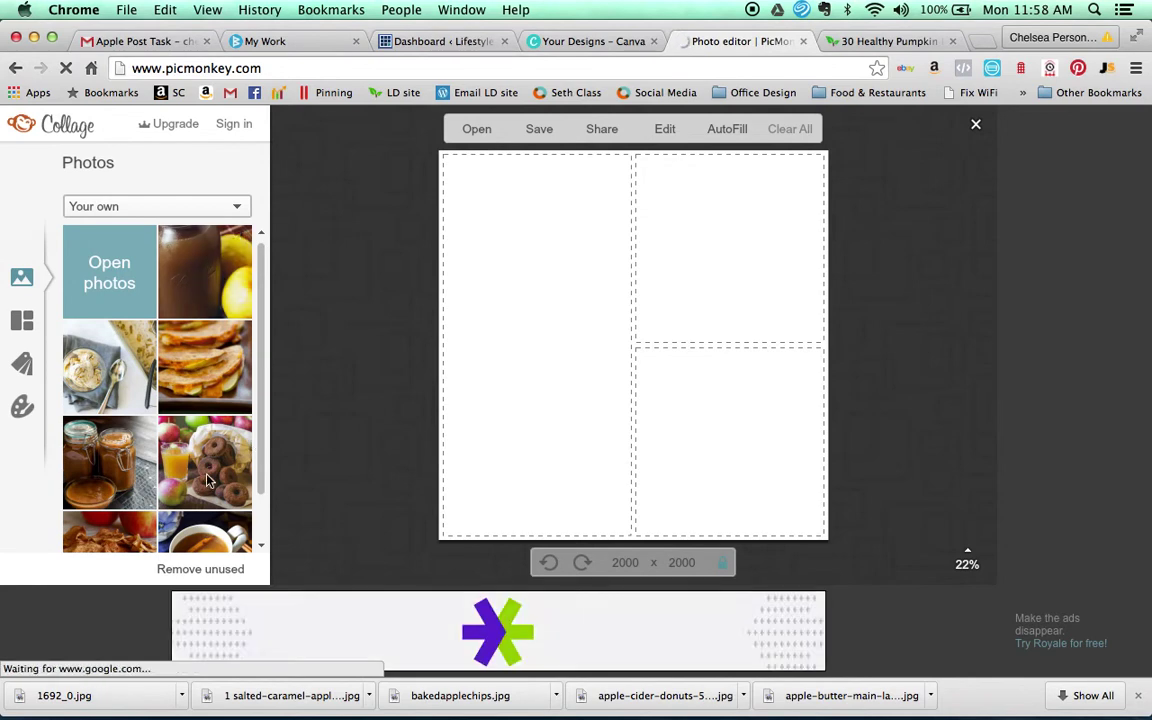
pyautogui.scroll(-1, 185, 415)
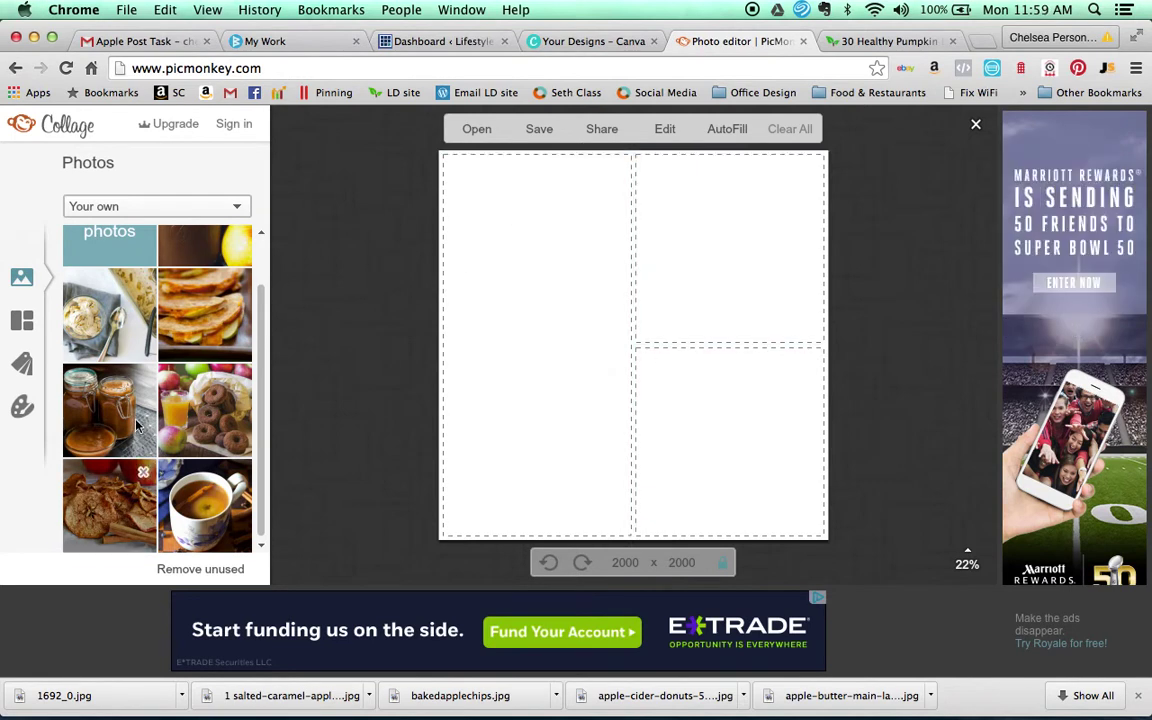
pyautogui.scroll(1, 210, 285)
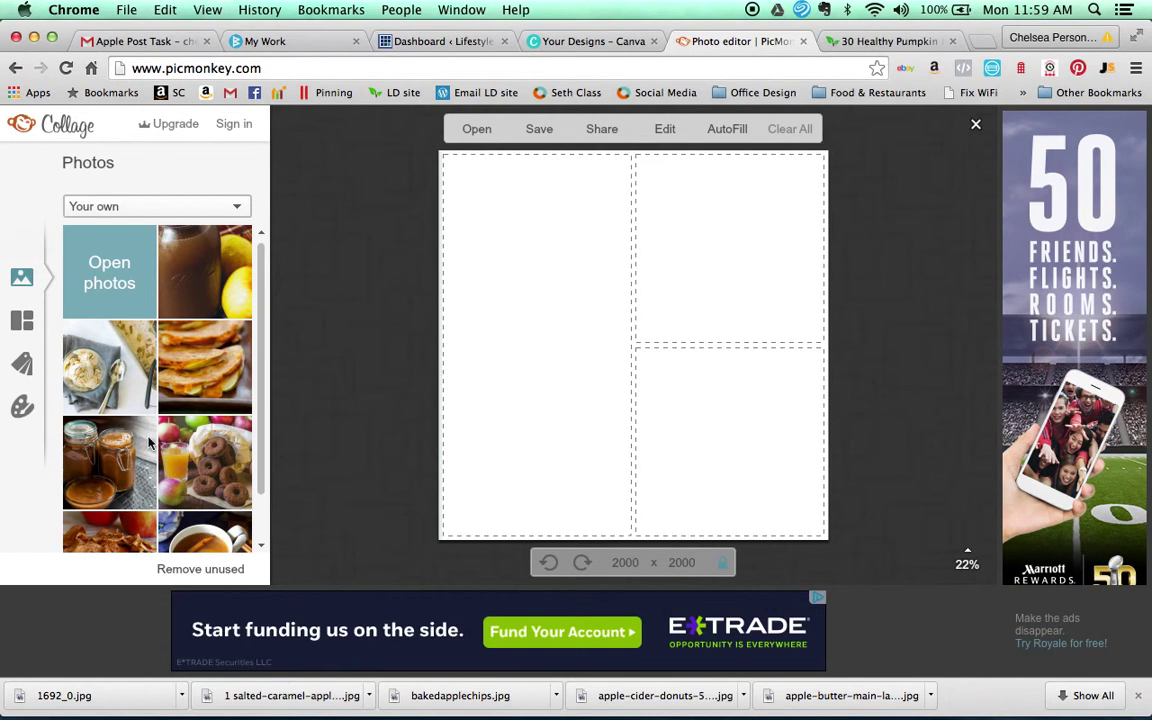
pyautogui.moveTo(213, 460); pyautogui.dragTo(546, 333)
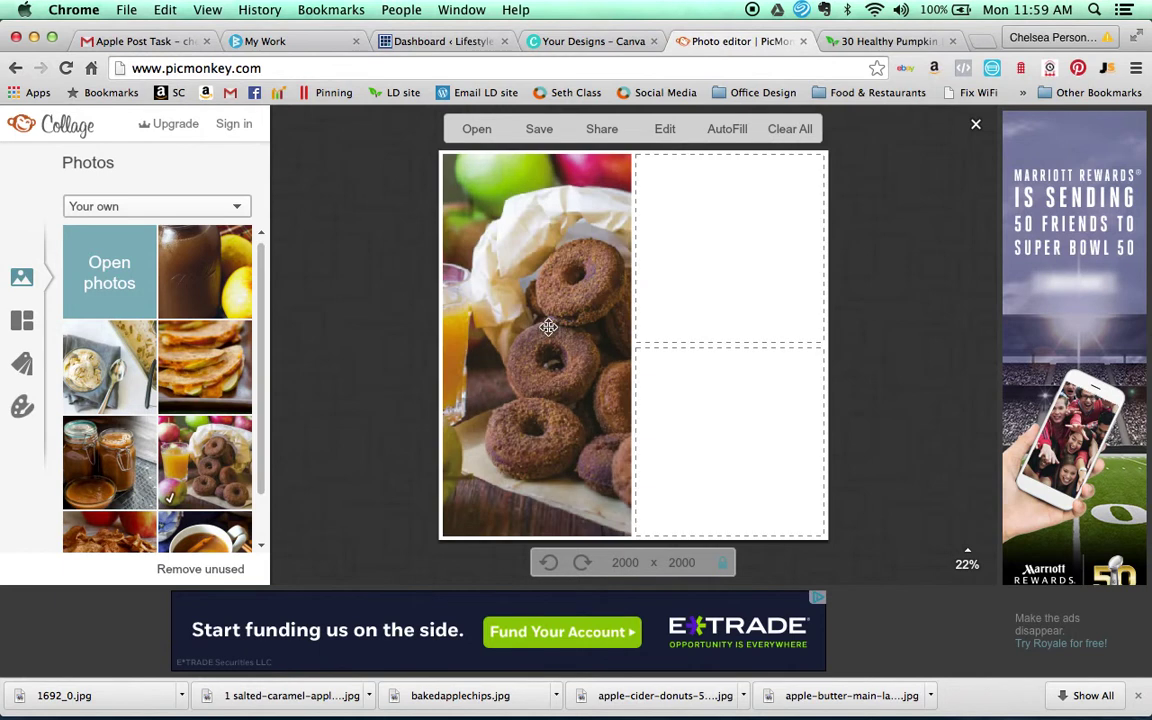
pyautogui.moveTo(548, 326)
pyautogui.moveTo(548, 326); pyautogui.dragTo(510, 326)
# - Fill the collage's upper square cell with the baked apple chips photo and the lower one with the cider mug photo
pyautogui.scroll(-1, 196, 421)
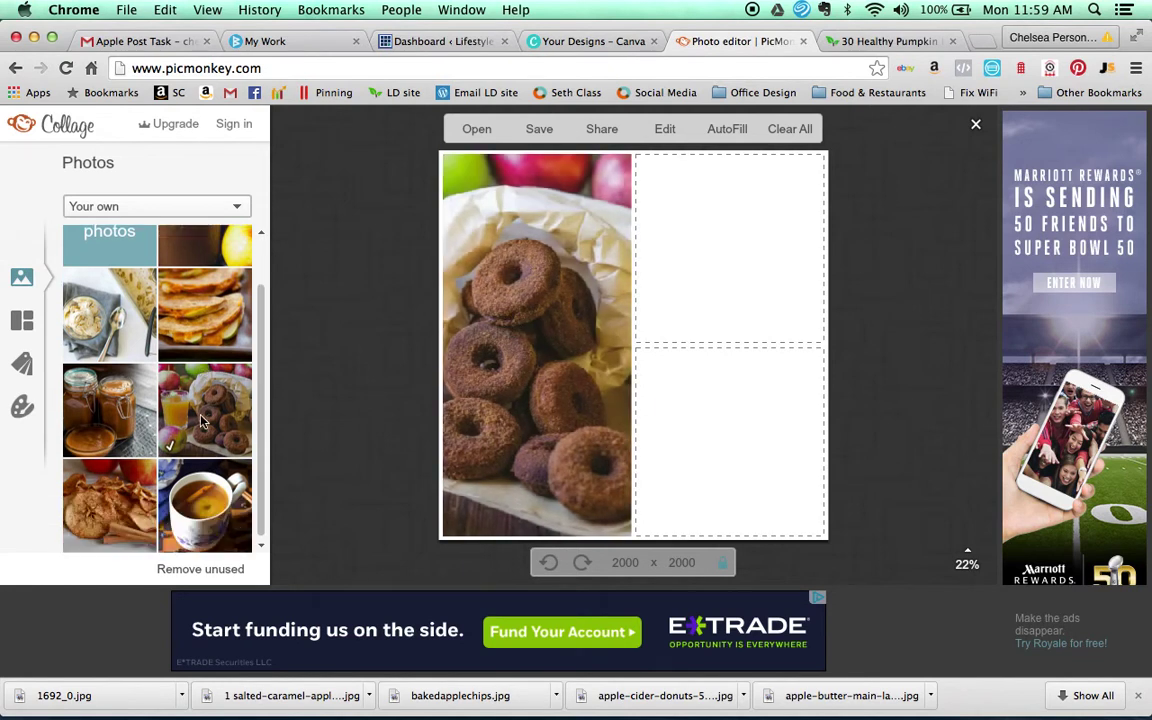
pyautogui.click(108, 525)
pyautogui.moveTo(108, 525); pyautogui.dragTo(725, 329)
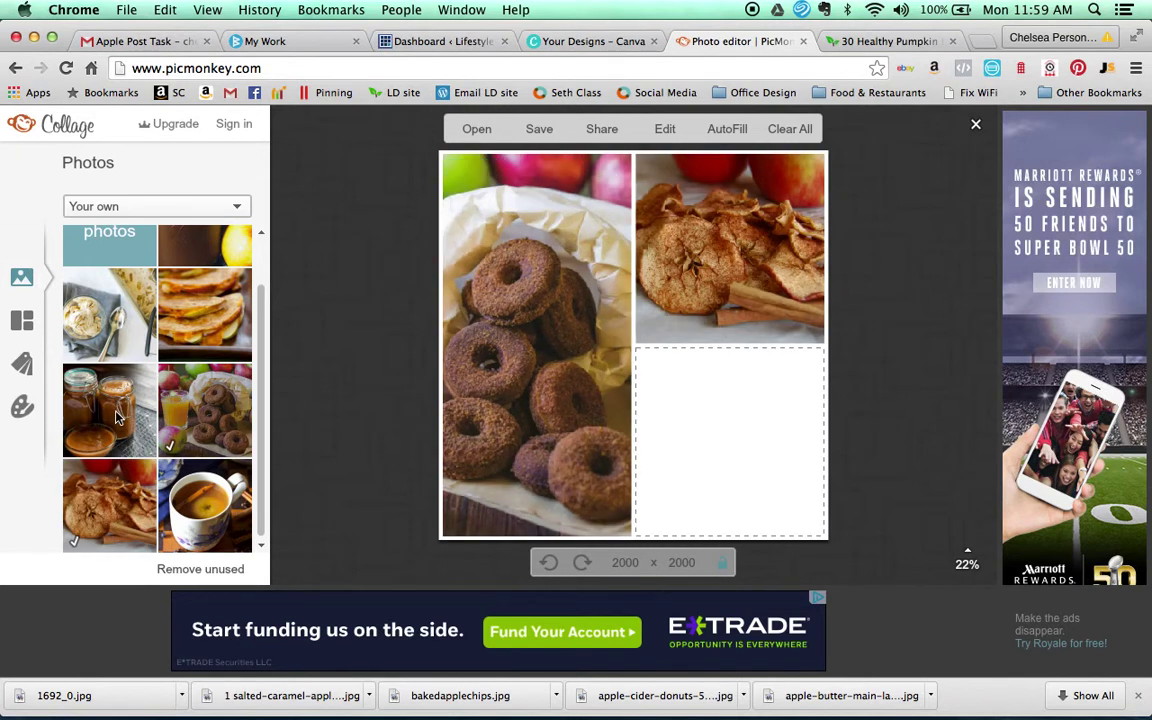
pyautogui.scroll(1, 224, 418)
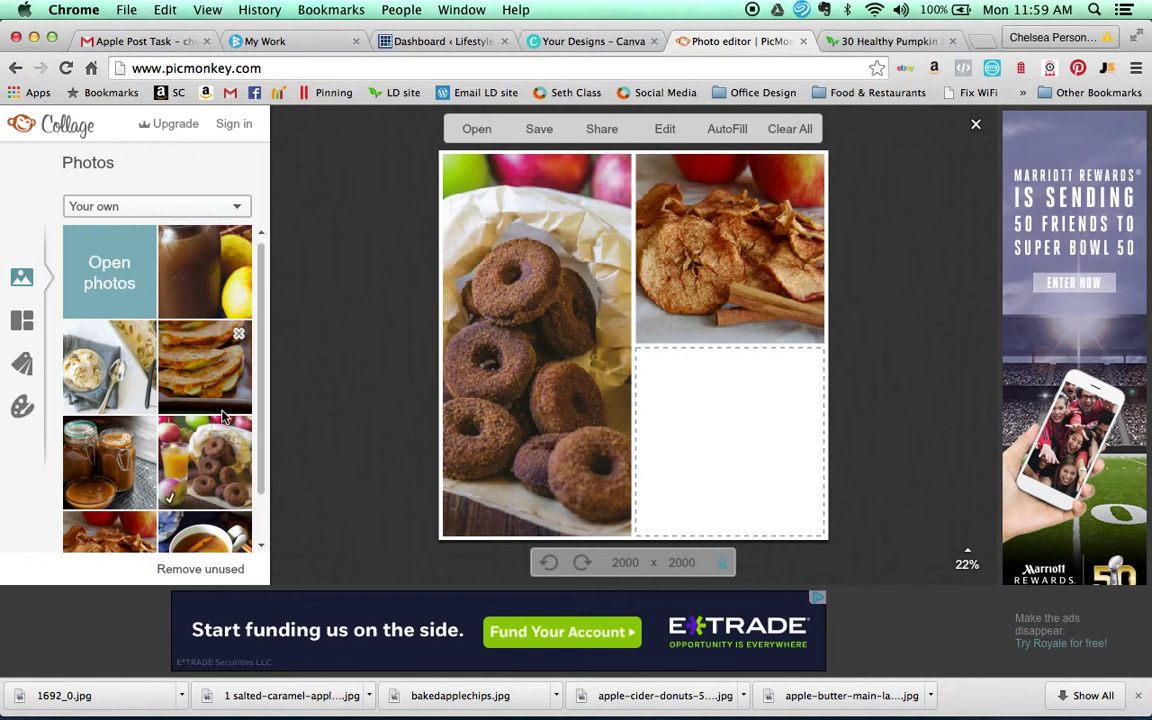
pyautogui.scroll(-1, 224, 418)
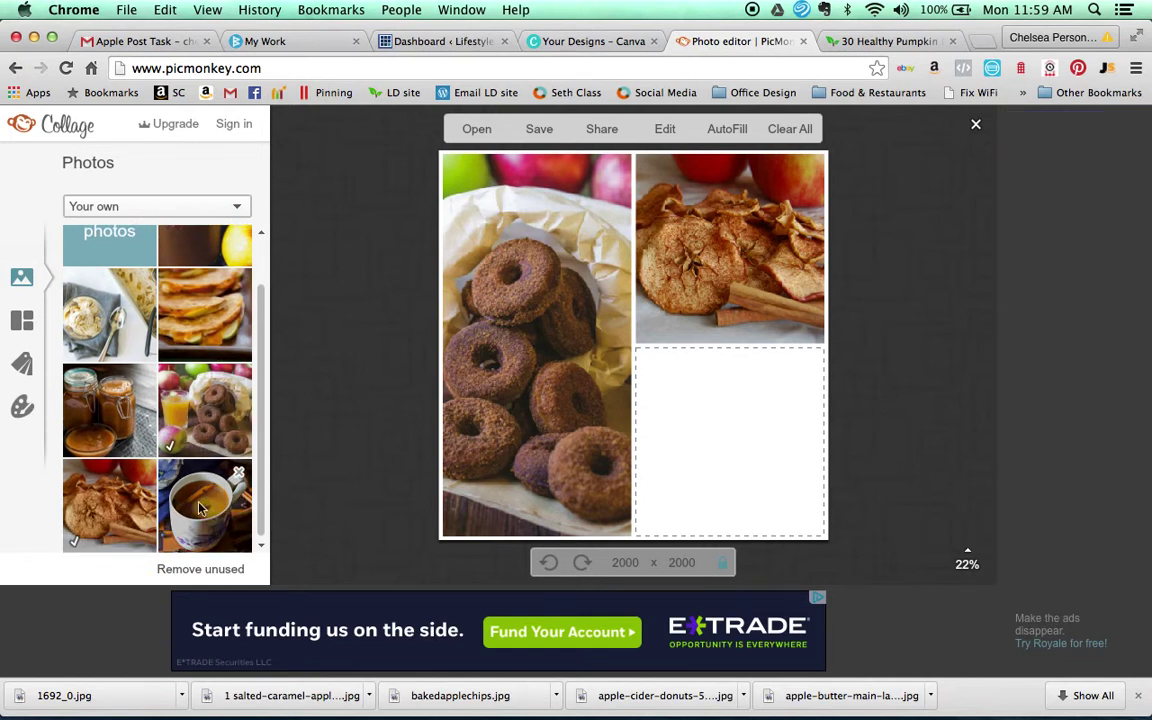
pyautogui.moveTo(193, 523); pyautogui.dragTo(743, 502)
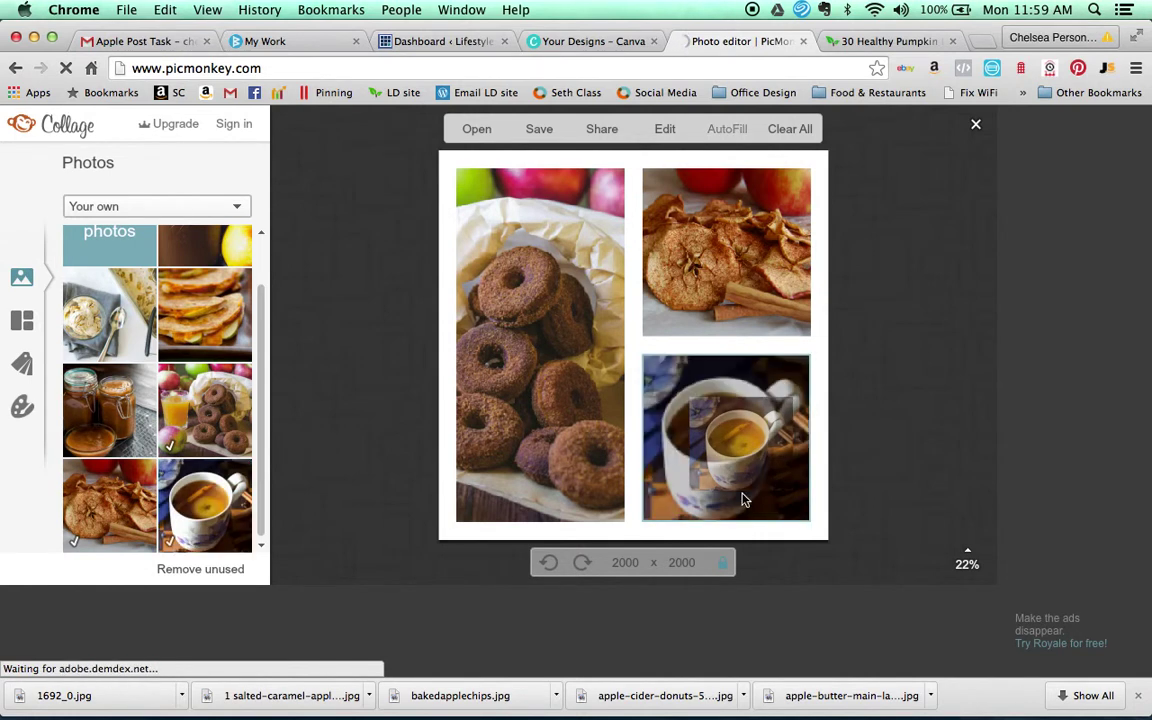
# - Examine the title image and recipe photos in the 30 Healthy Pumpkin Recipes blog post as a reference
pyautogui.click(865, 41)
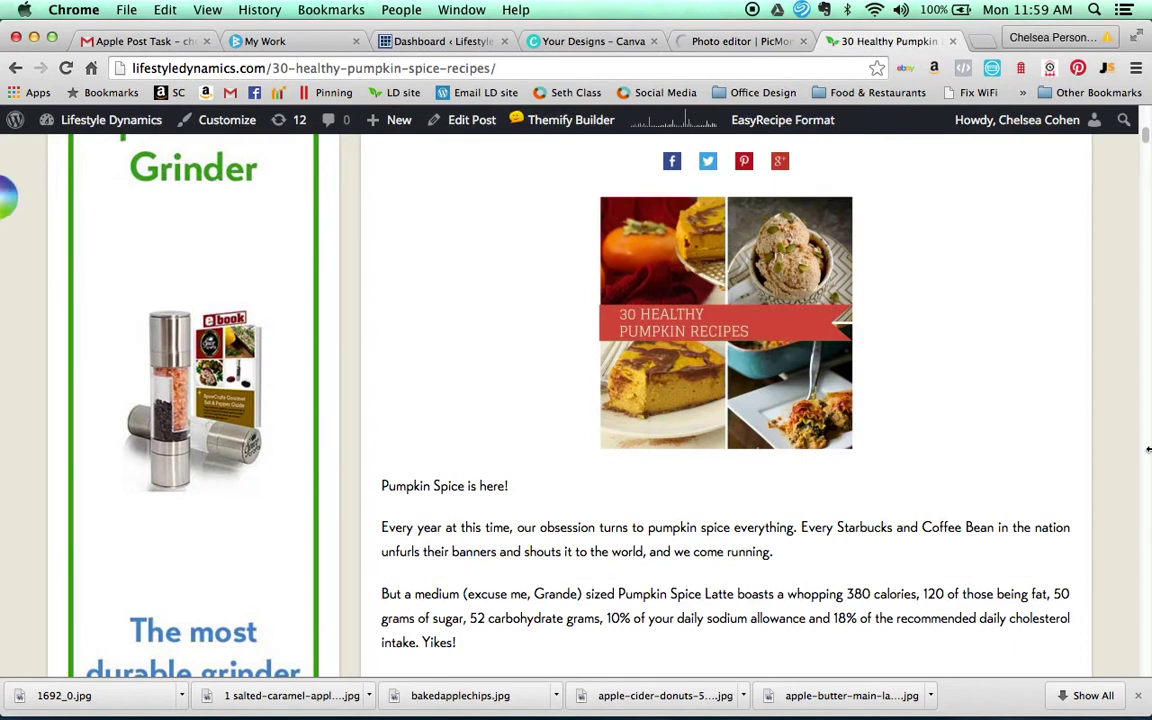
pyautogui.scroll(-15, 1147, 472)
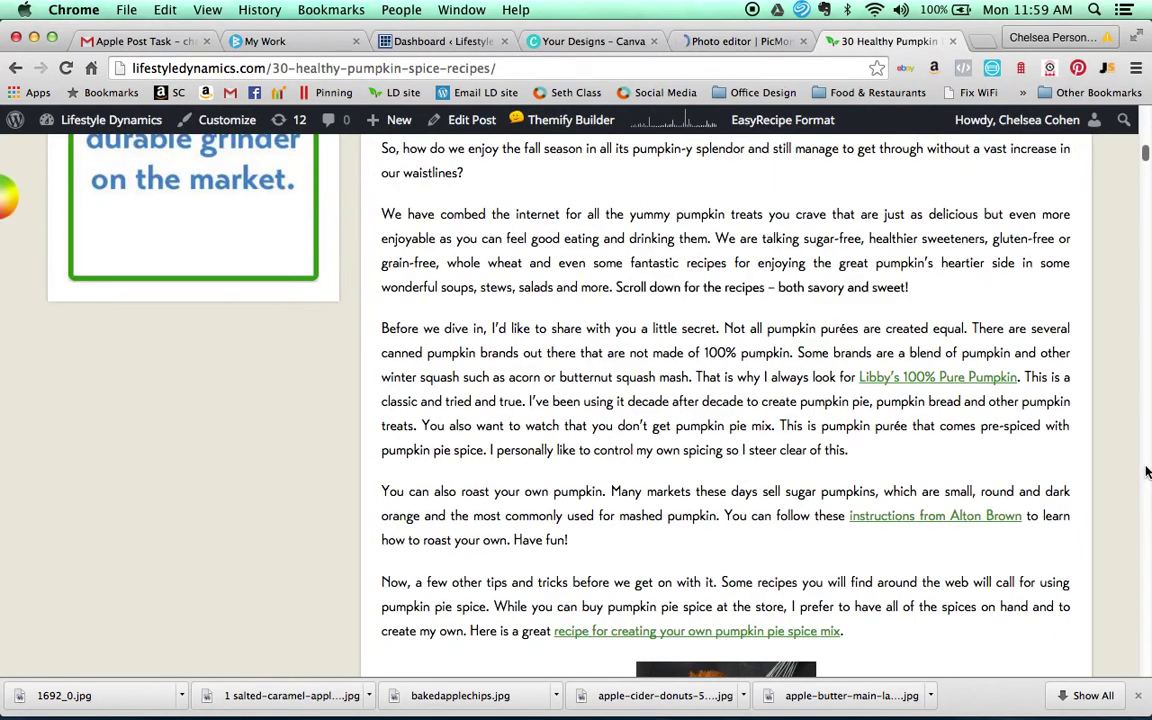
pyautogui.scroll(-12, 1147, 472)
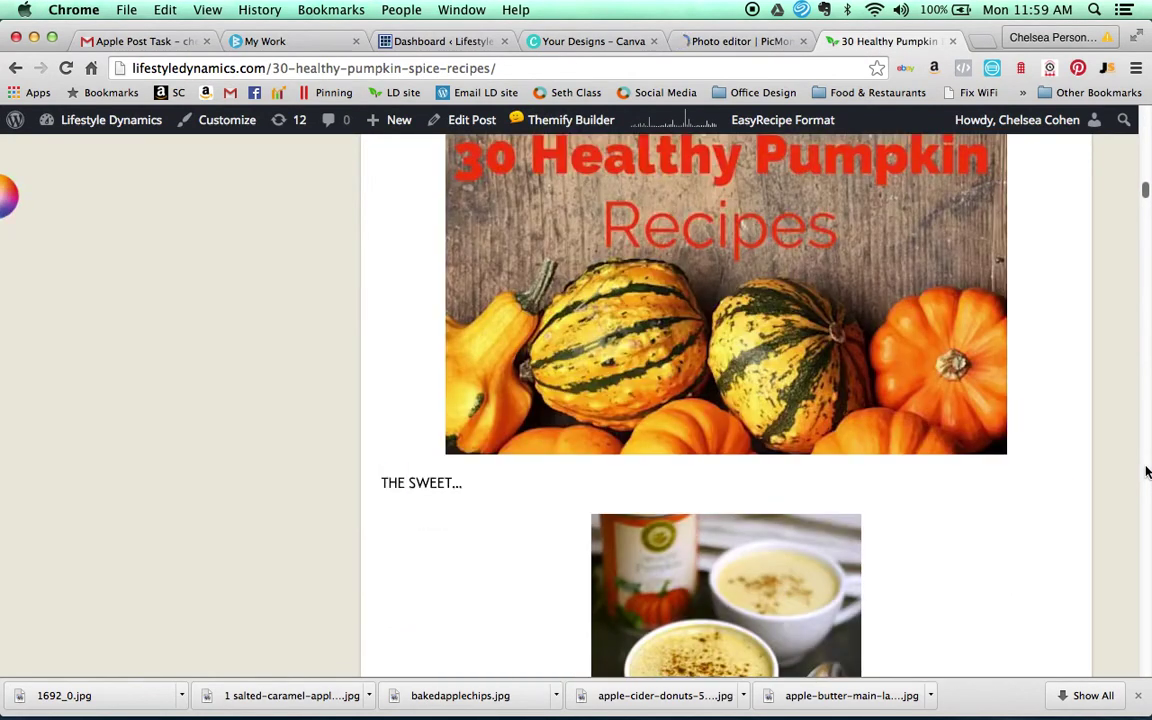
pyautogui.scroll(-10, 1147, 472)
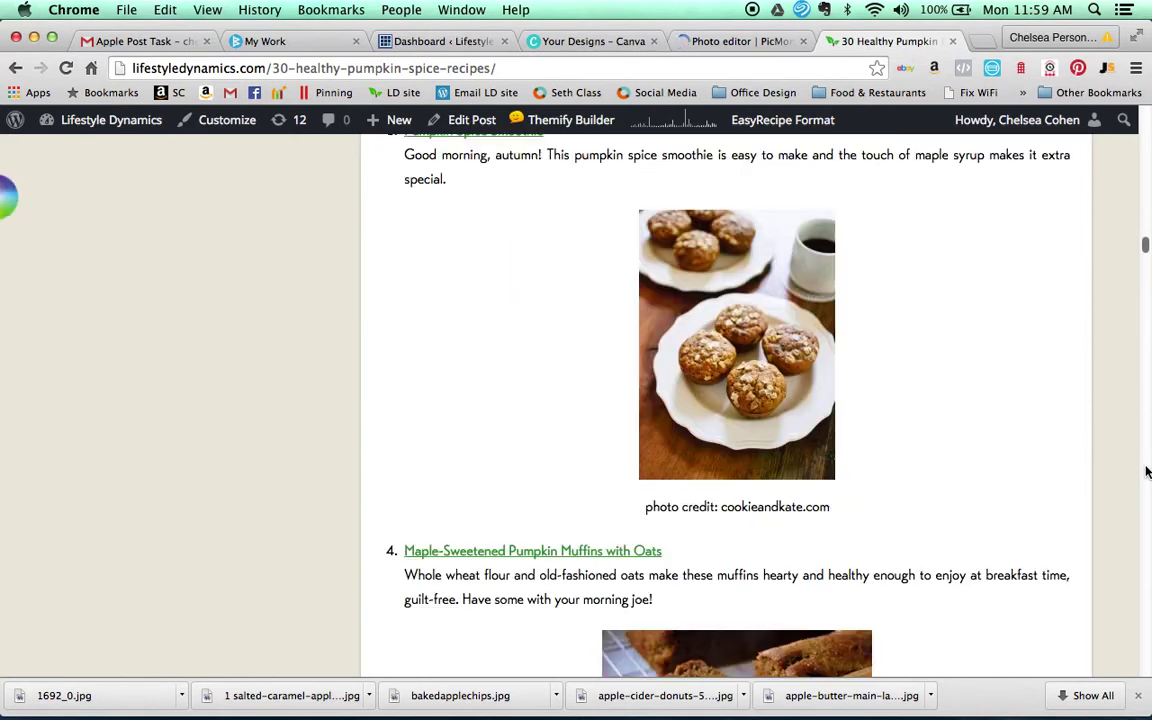
pyautogui.scroll(-6, 1147, 472)
pyautogui.scroll(-8, 1147, 472)
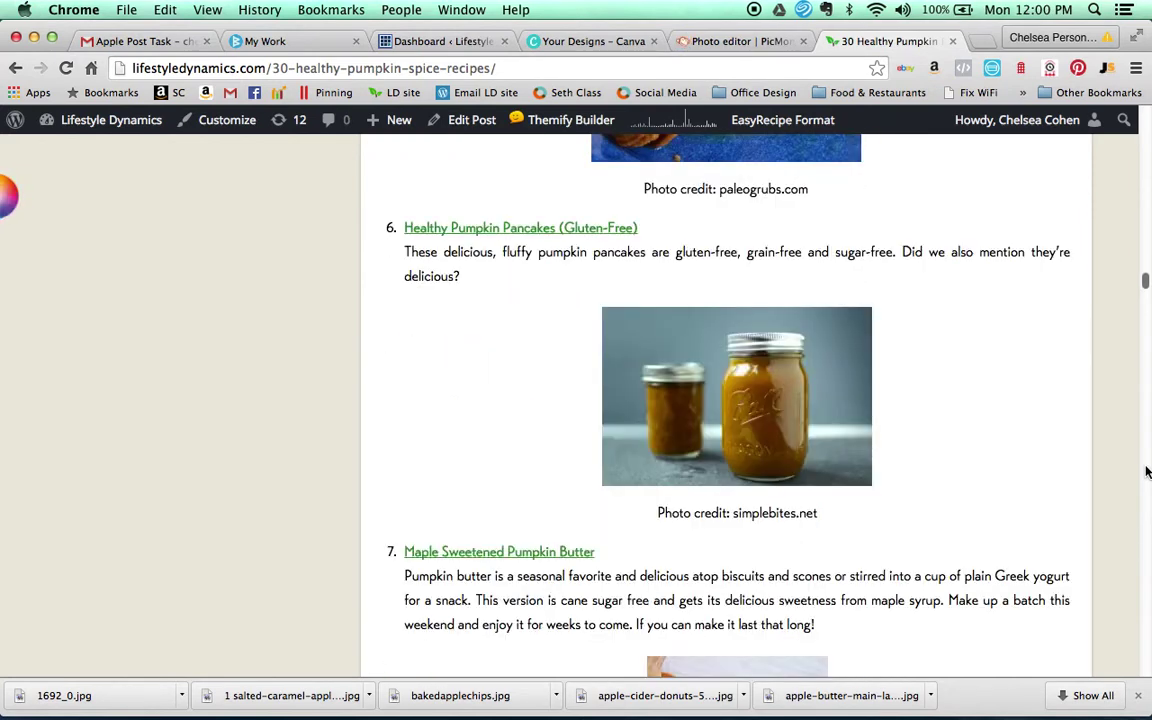
pyautogui.scroll(-7, 1147, 472)
pyautogui.scroll(-7, 1147, 472)
pyautogui.scroll(-7, 1147, 472)
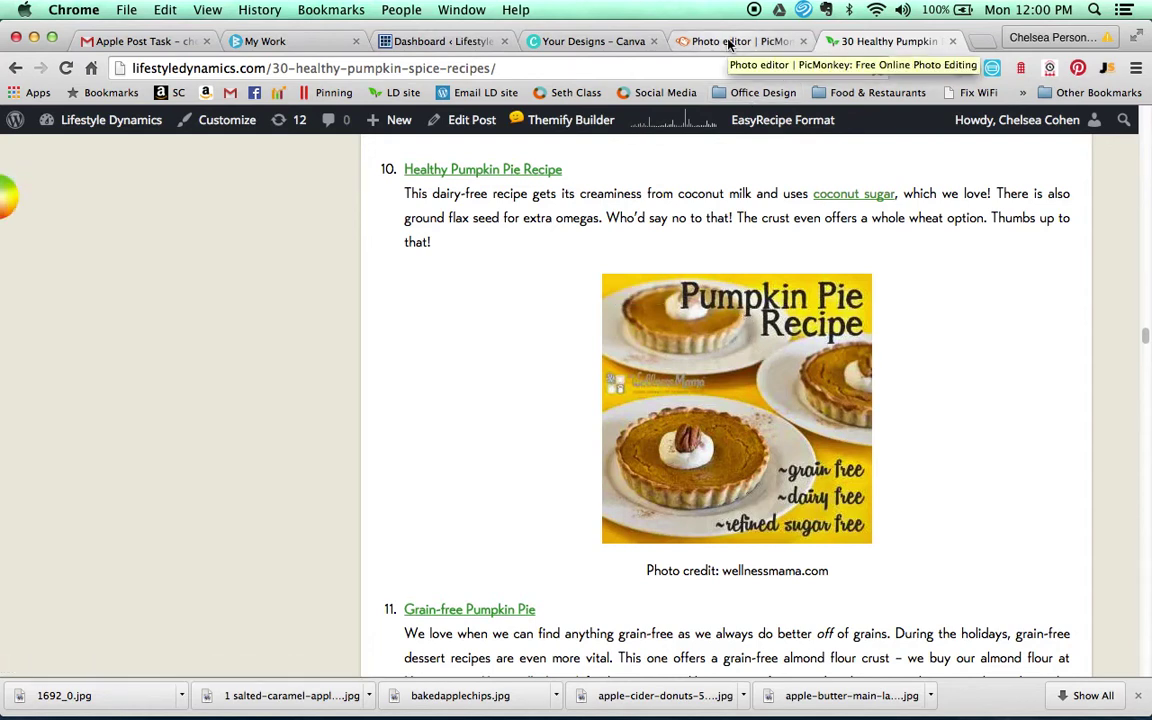
pyautogui.moveTo(668, 449)
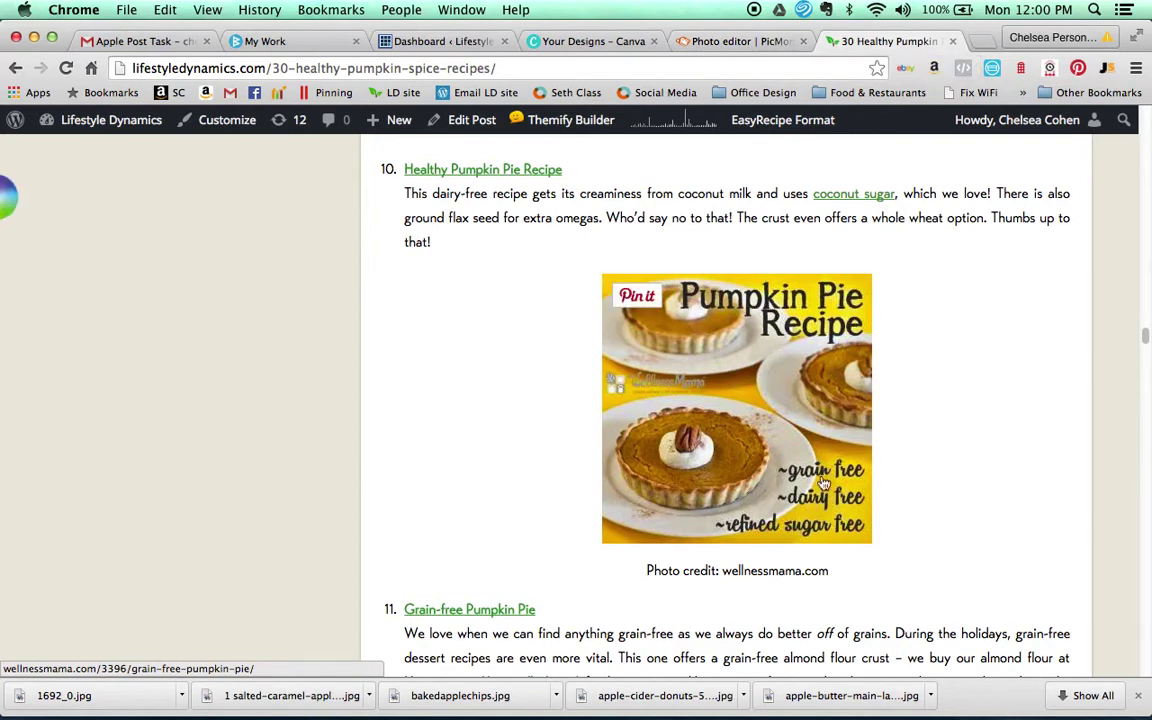
# - Return to the PicMonkey collage, begin saving it as a .jpg and name the file "Healthy Apple Recipes"
pyautogui.click(705, 43)
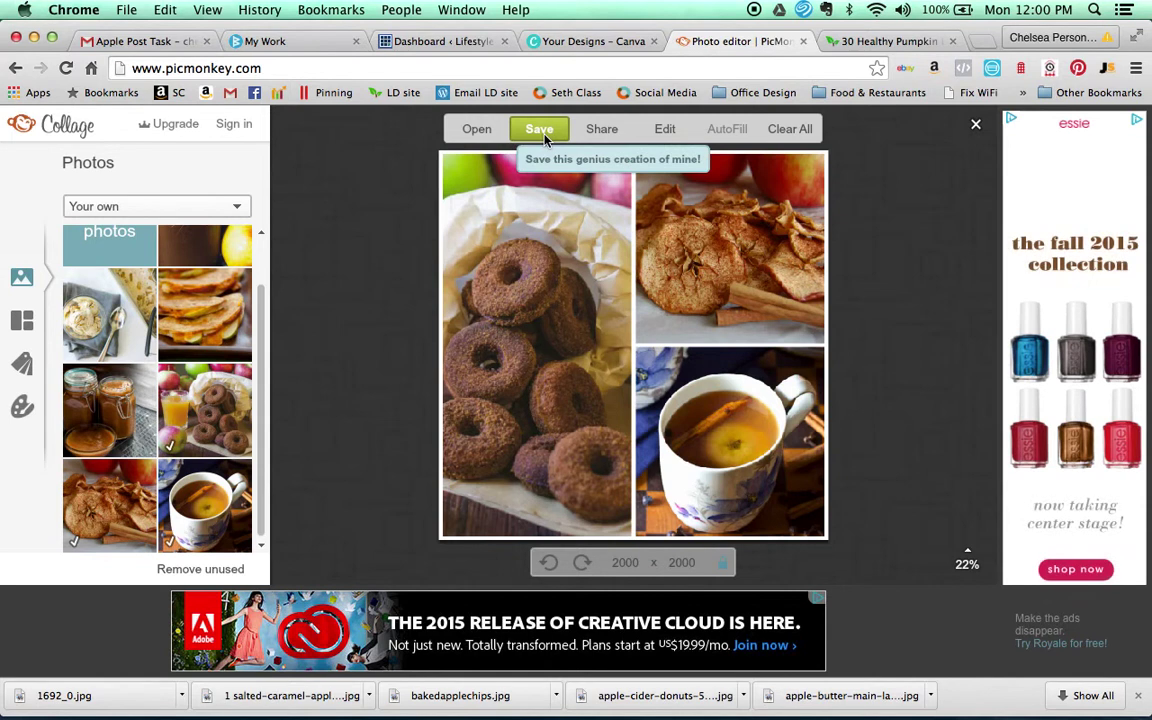
pyautogui.click(545, 136)
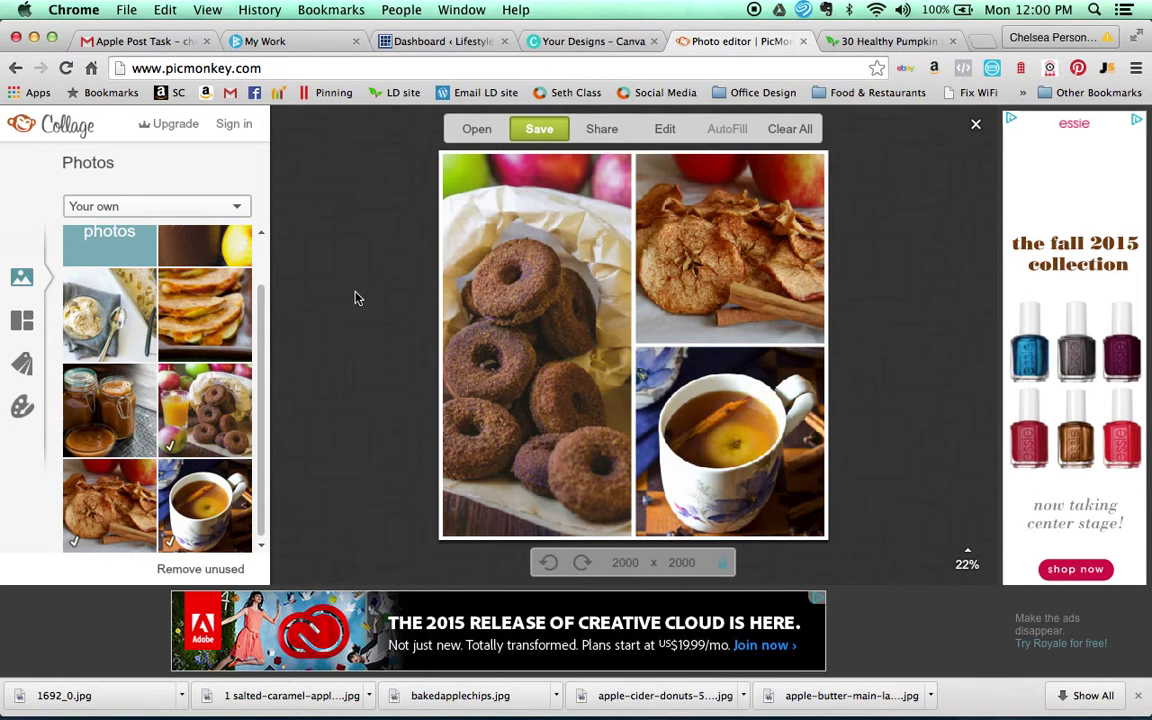
pyautogui.press('super+s')
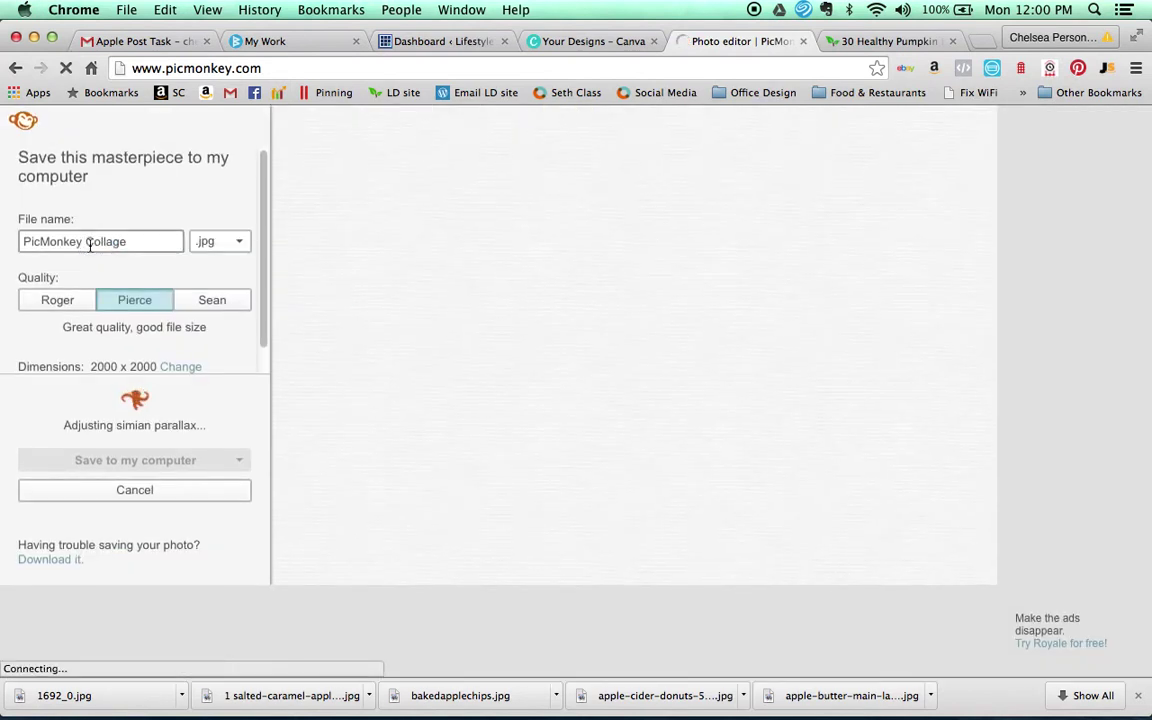
pyautogui.doubleClick(107, 241)
pyautogui.click(110, 241)
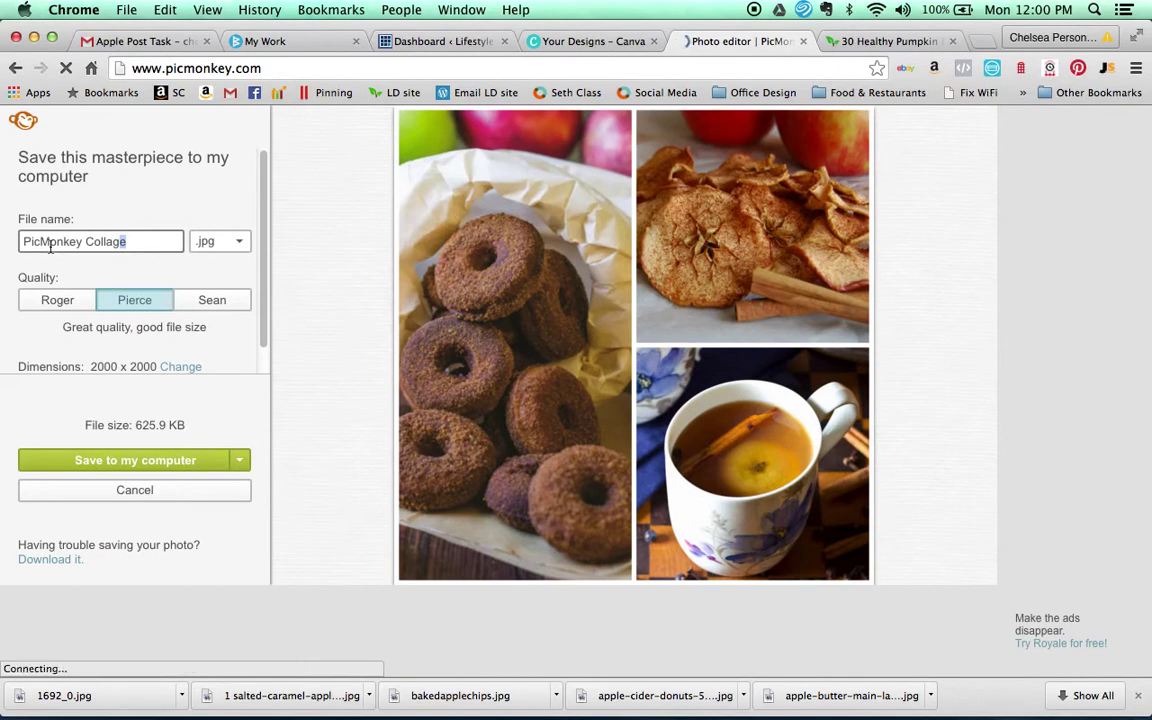
pyautogui.press('super+a')
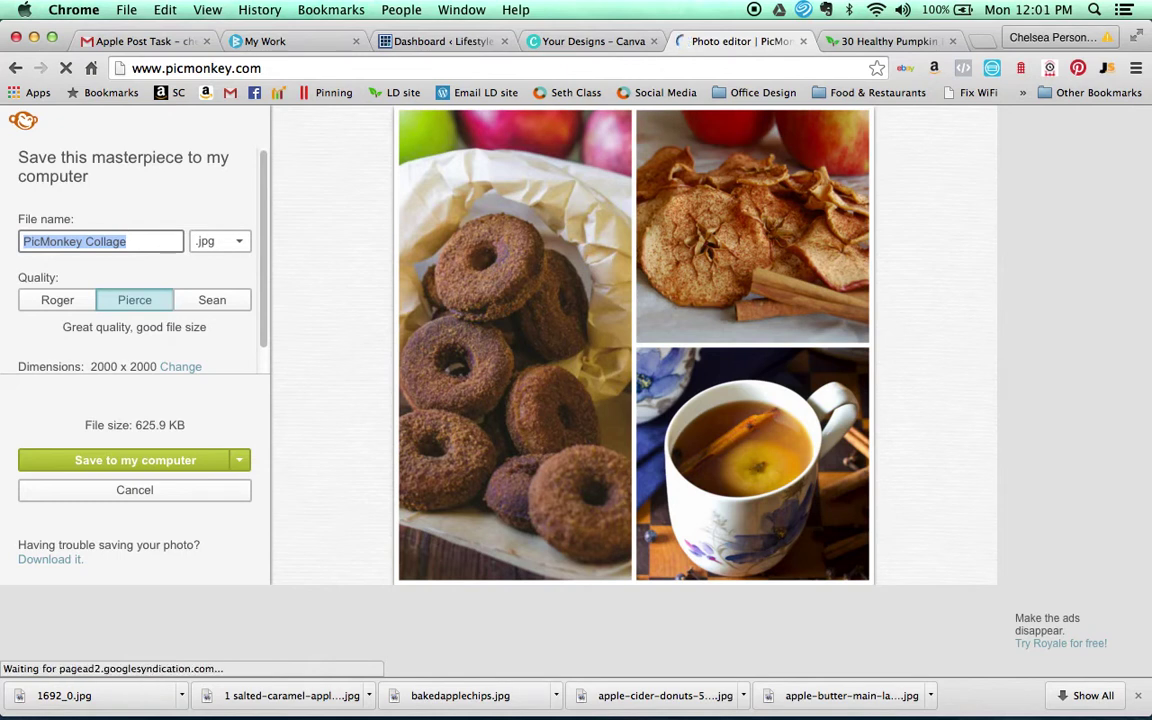
pyautogui.write('Healty')
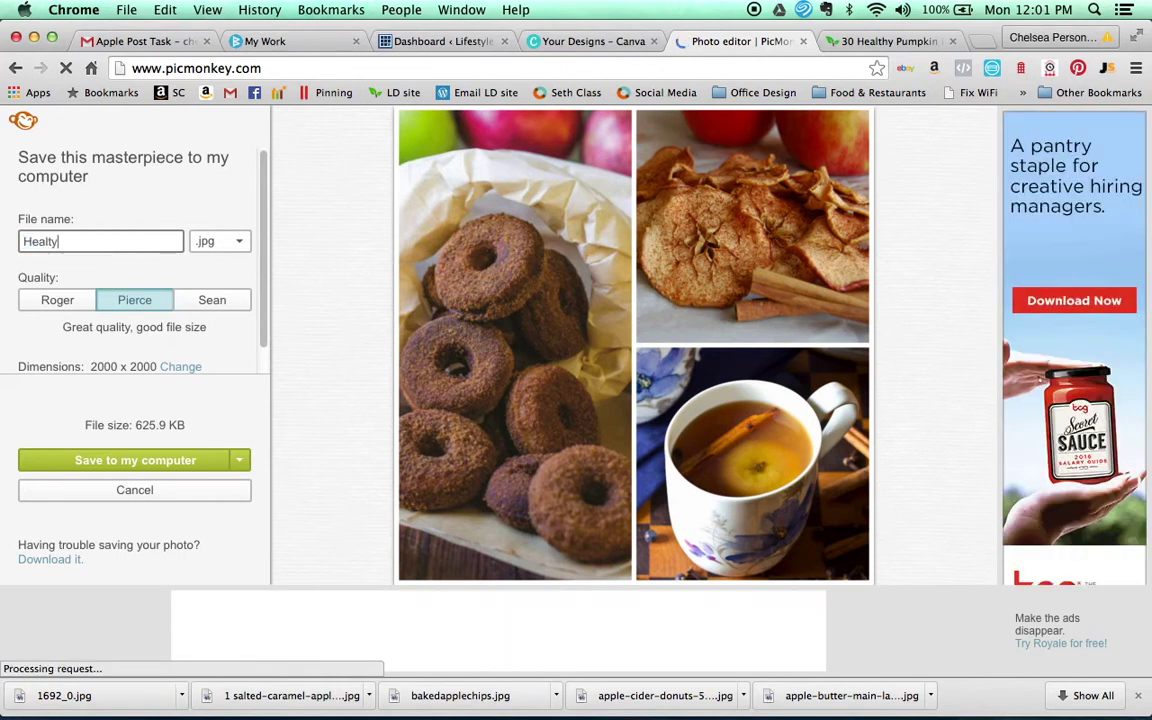
pyautogui.press('BackSpace')
pyautogui.write('h')
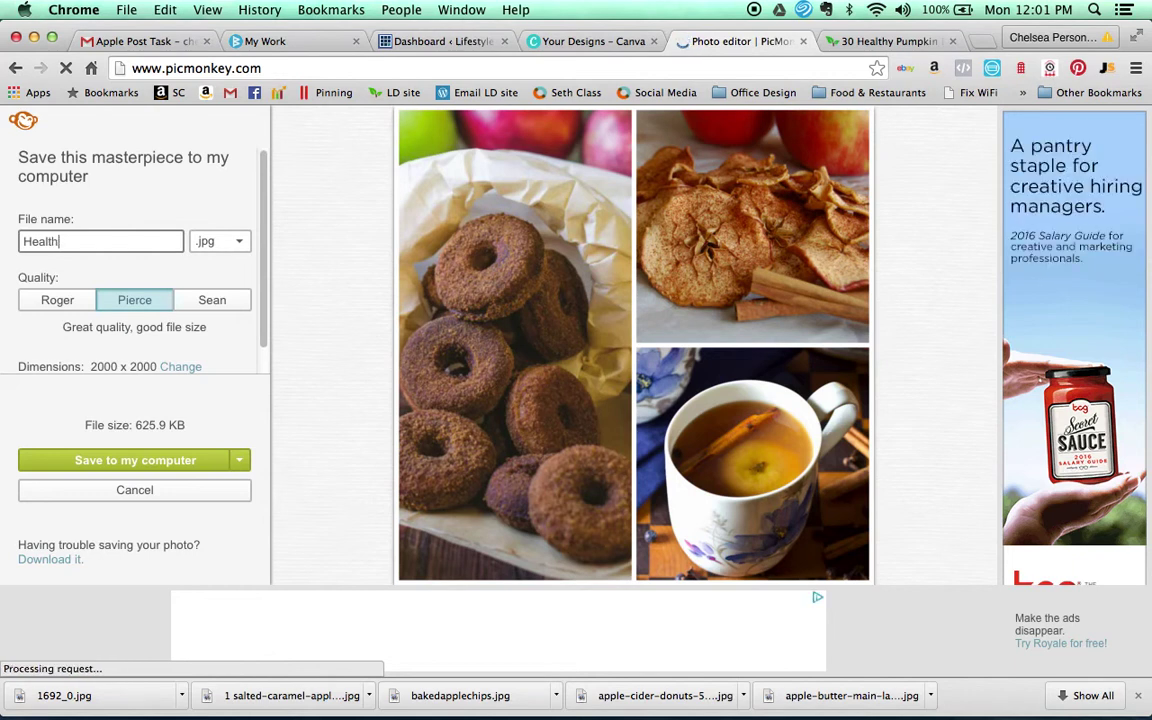
pyautogui.write('y')
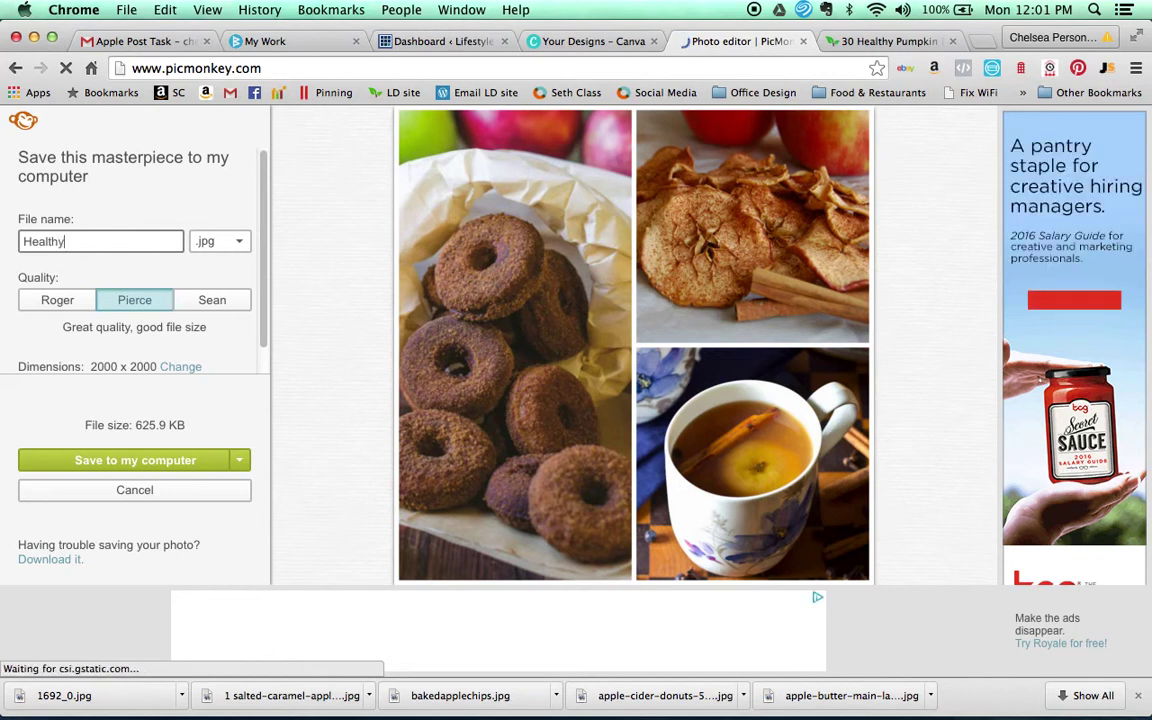
pyautogui.write(' Apple')
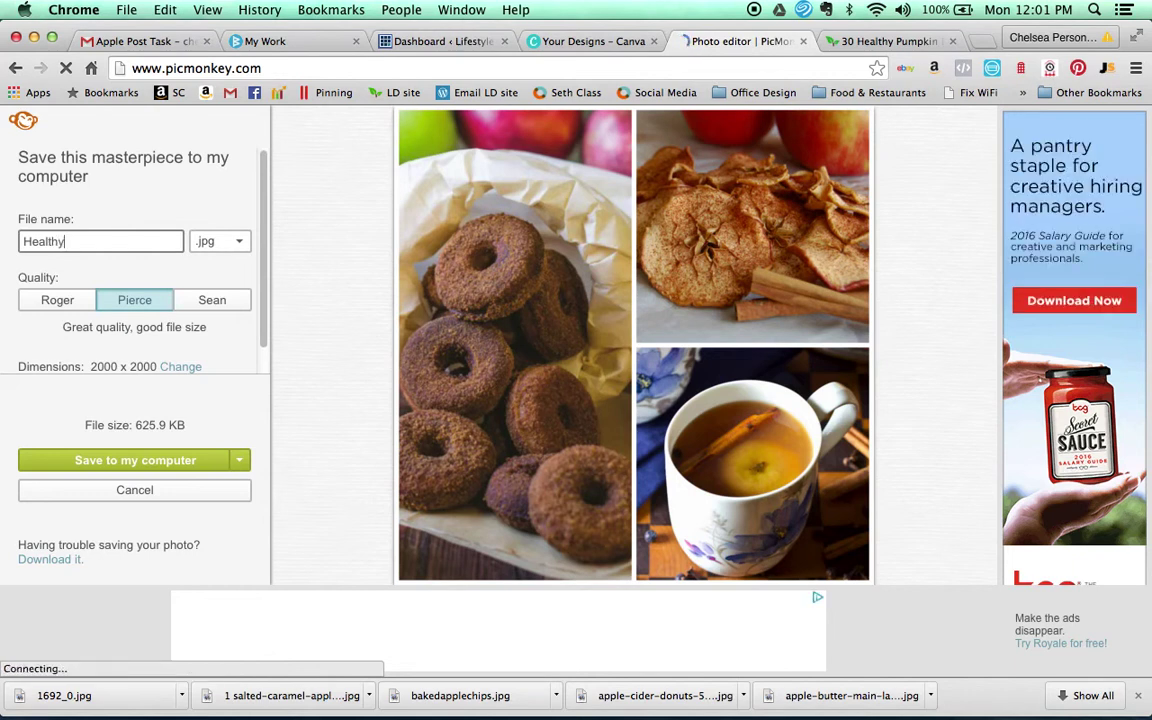
pyautogui.write(' Recipes')
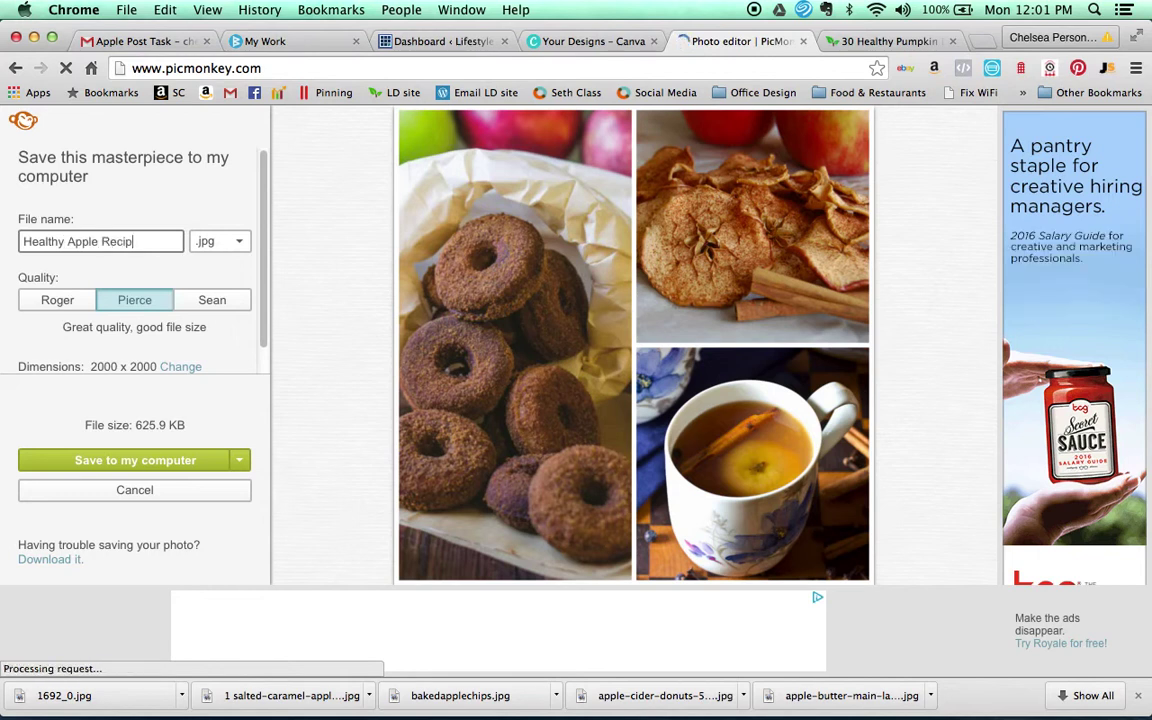
# - Save the collage to the computer's Apple Recipes Post folder under the name "30 Healthy Apple Recipes"
pyautogui.click(138, 466)
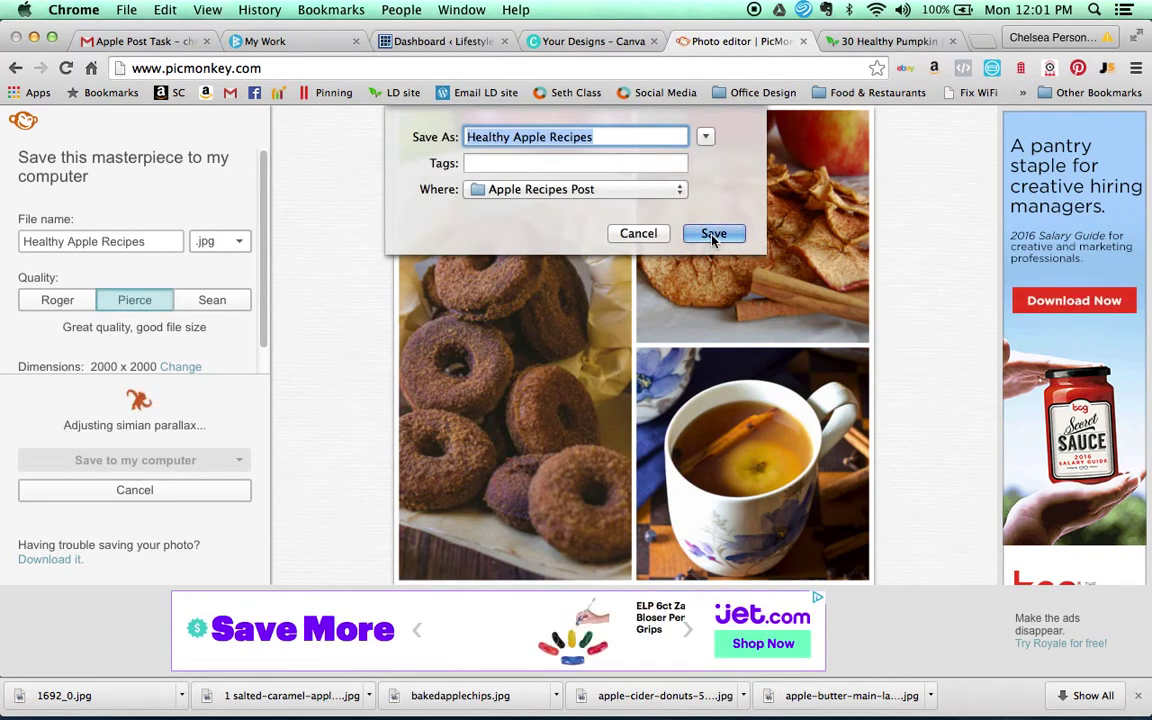
pyautogui.click(467, 137)
pyautogui.write('30')
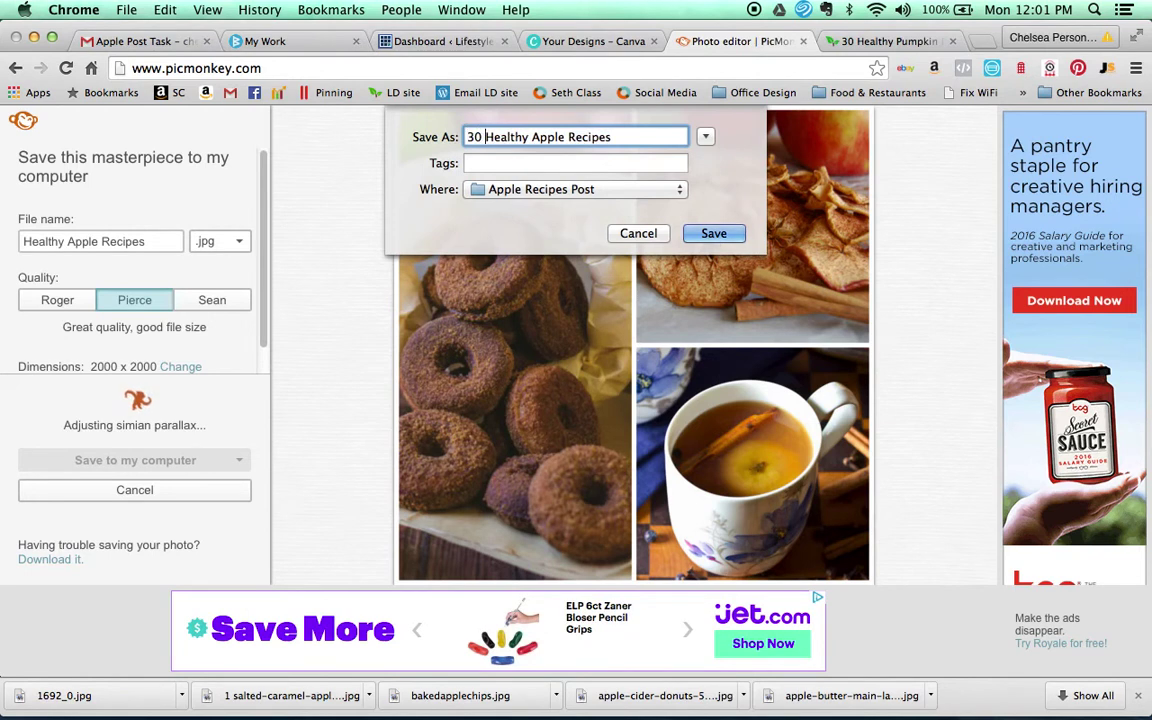
pyautogui.click(714, 232)
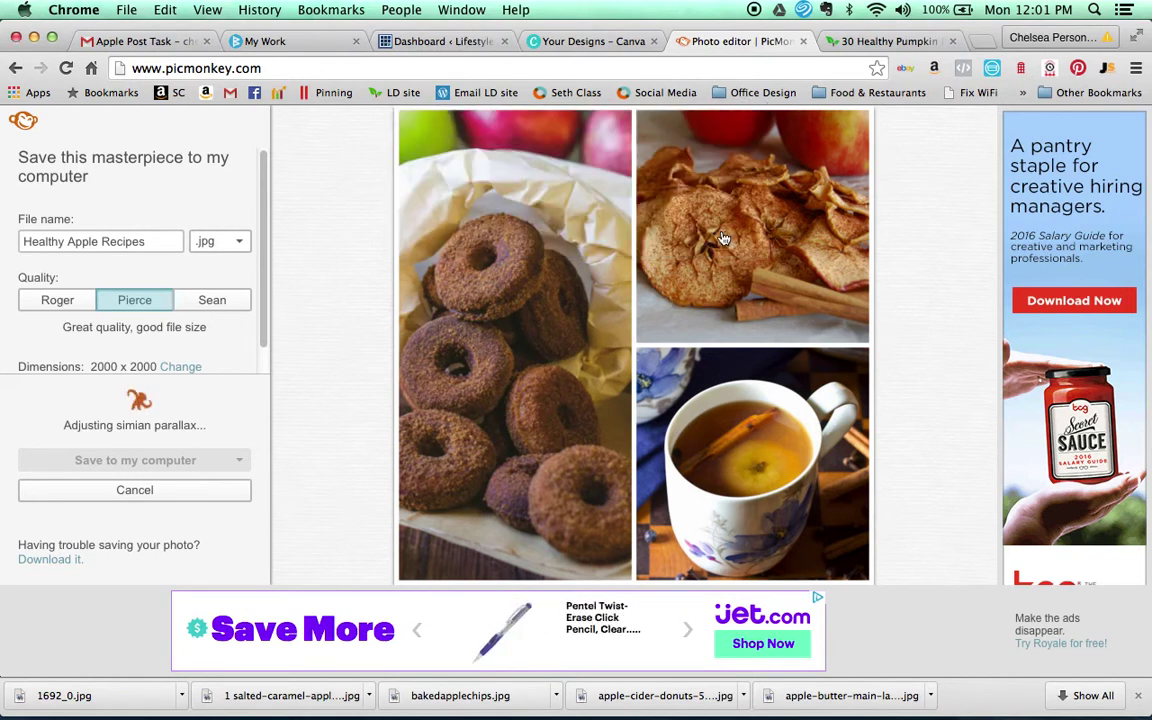
# - Switch to Finder and check for 30 Healthy Apple Recipes.jpg in the Apple Recipes Post folder, then return to the browser
pyautogui.press('super+Tab')
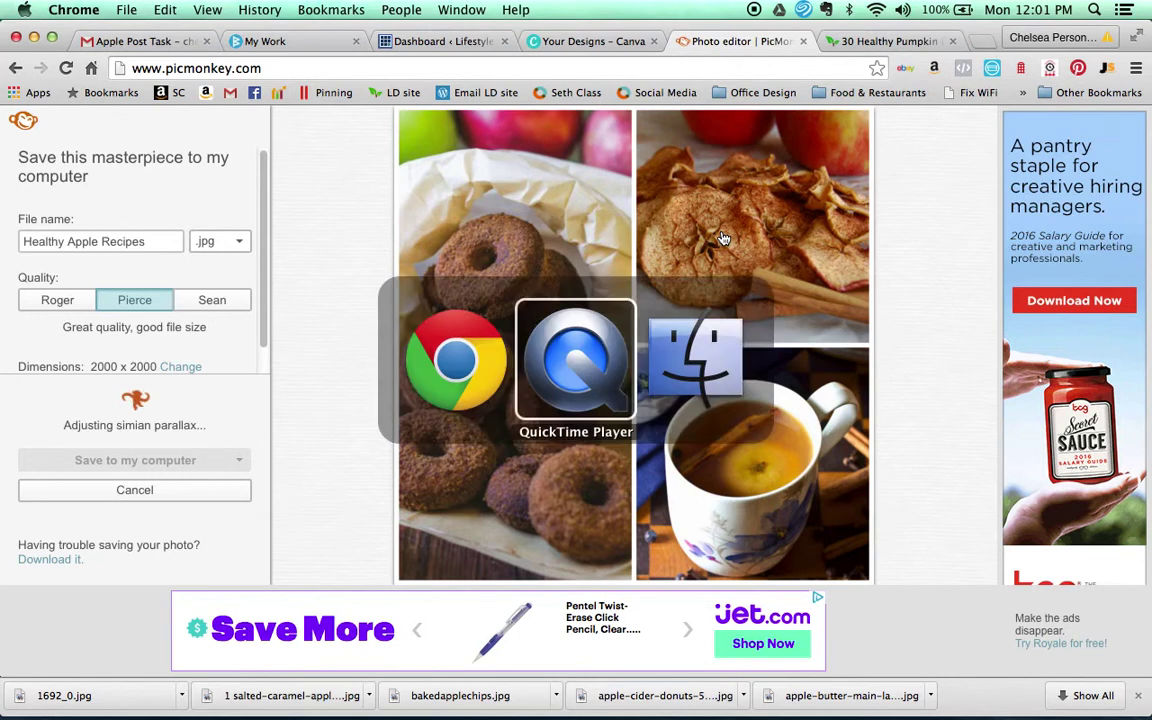
pyautogui.press('super+Tab')
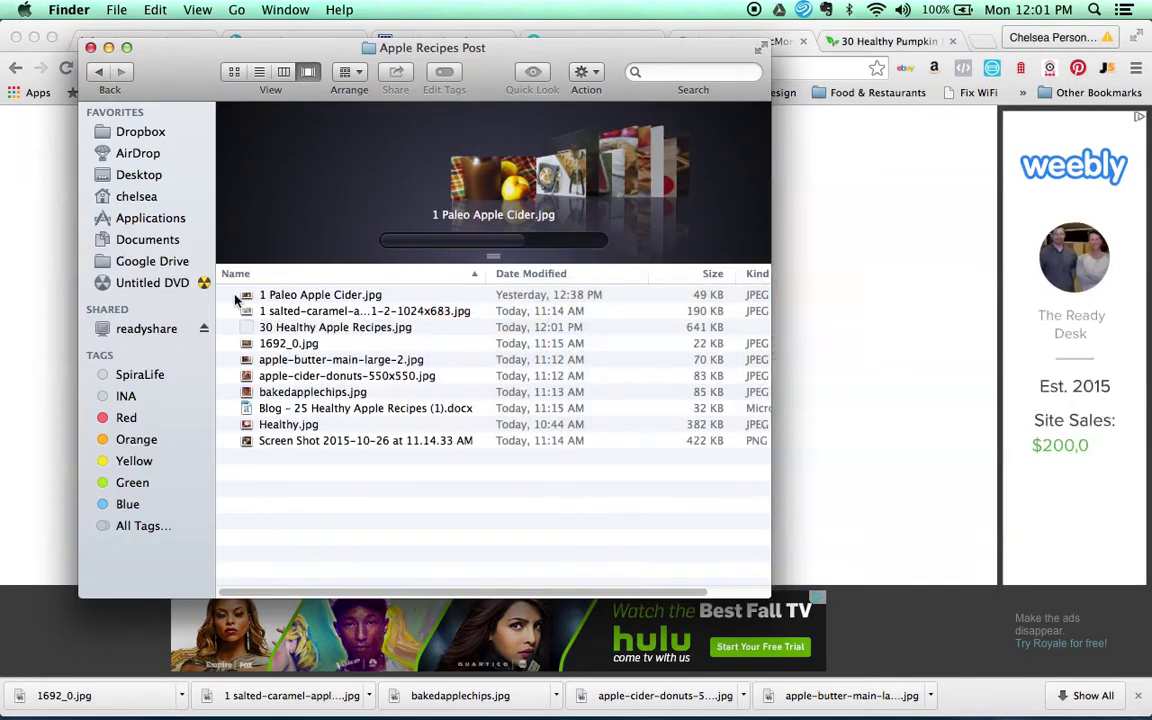
pyautogui.click(282, 334)
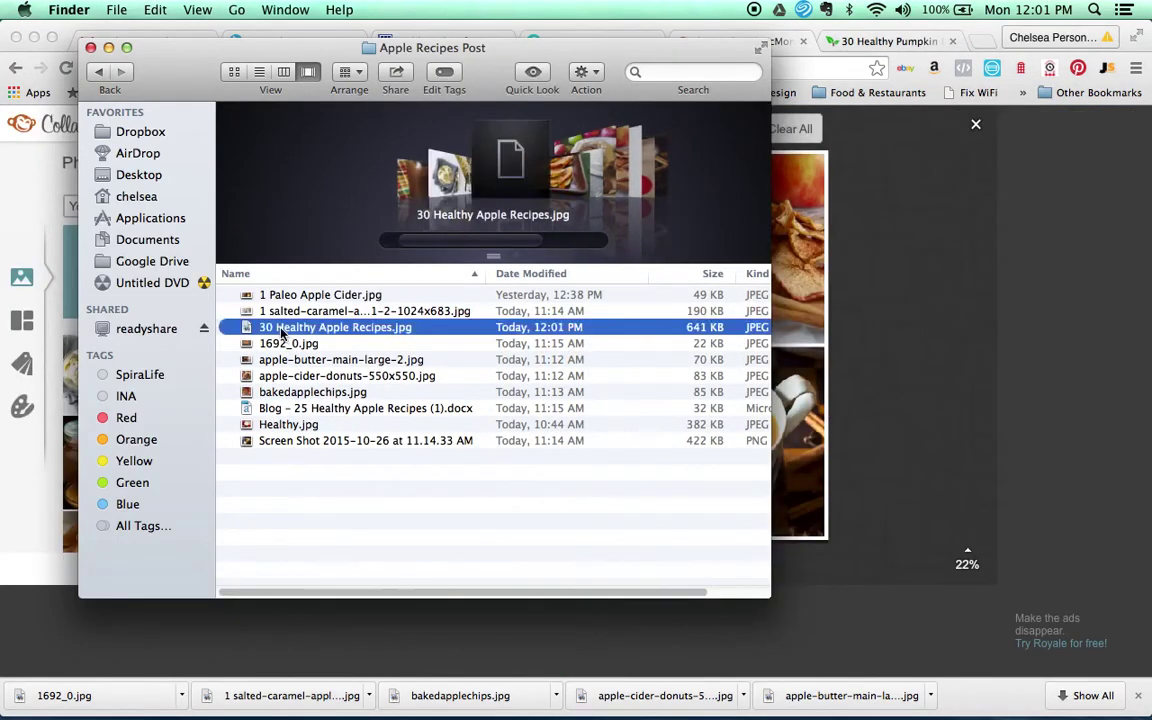
pyautogui.click(890, 259)
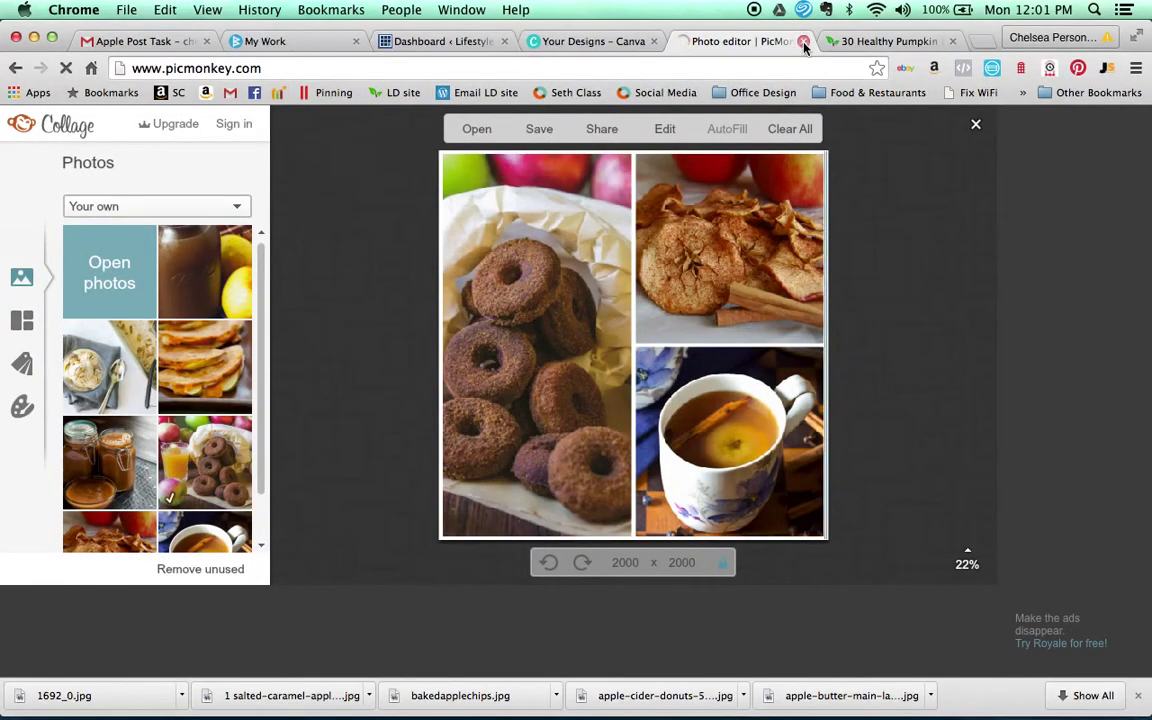
# - Switch to Canva and create a new Social Media design, glancing back at the PicMonkey collage while it loads
pyautogui.click(577, 45)
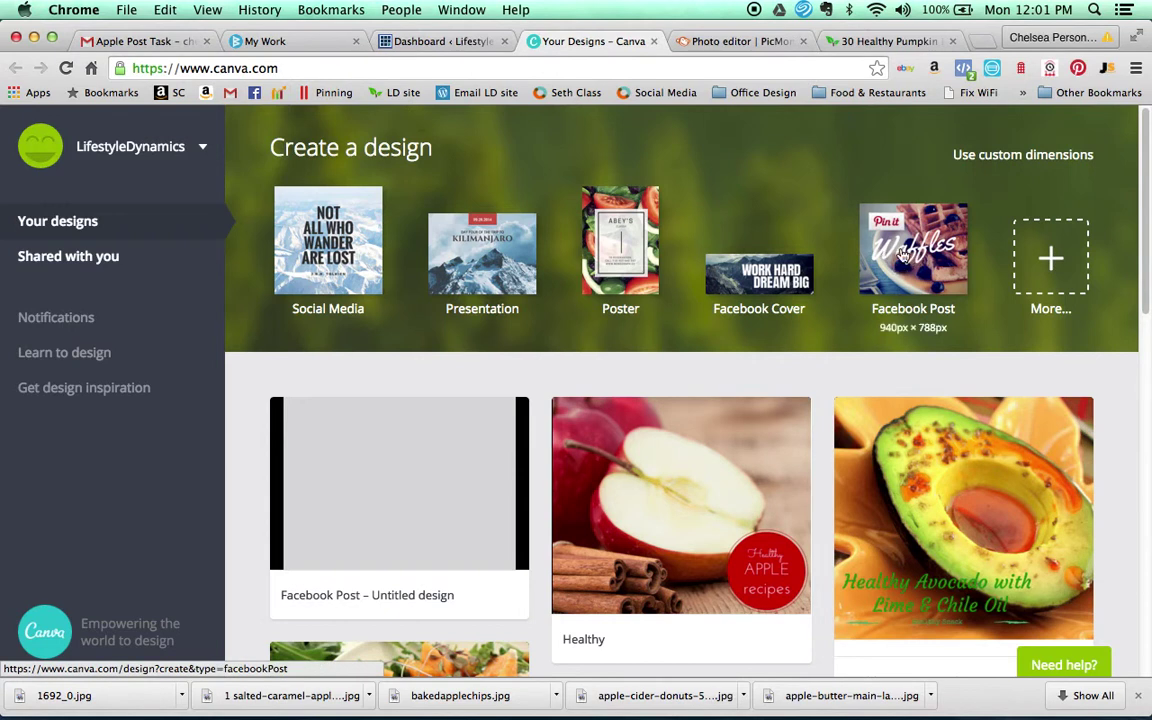
pyautogui.click(341, 260)
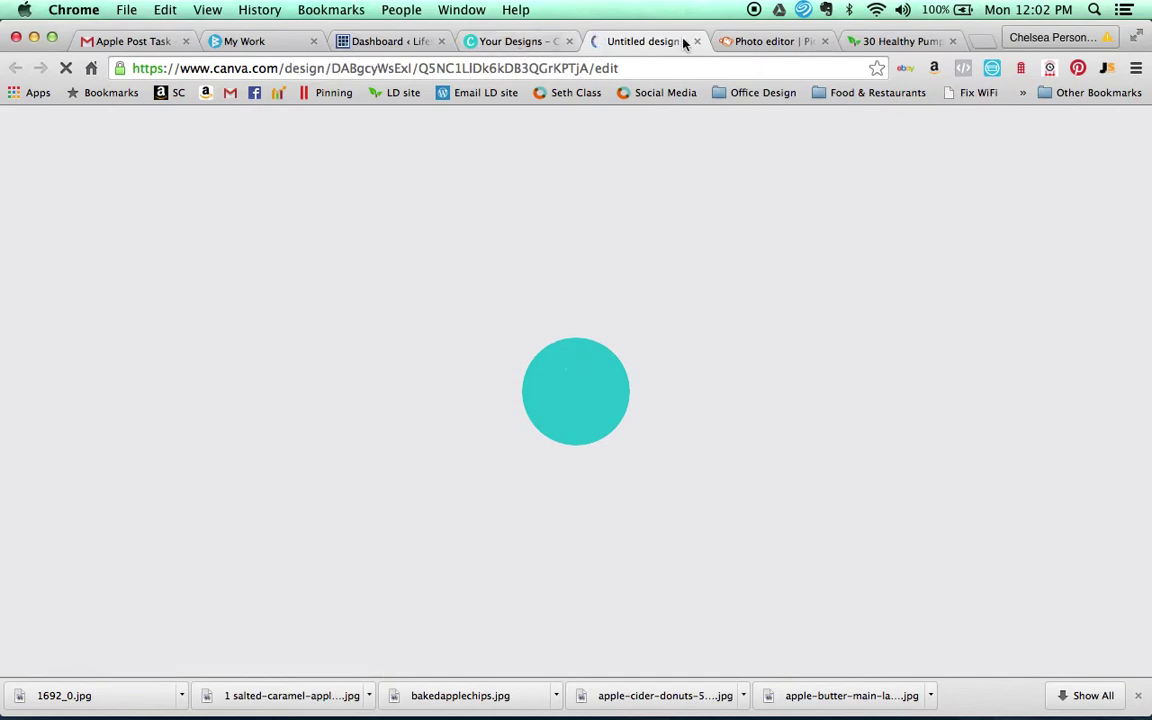
pyautogui.click(740, 41)
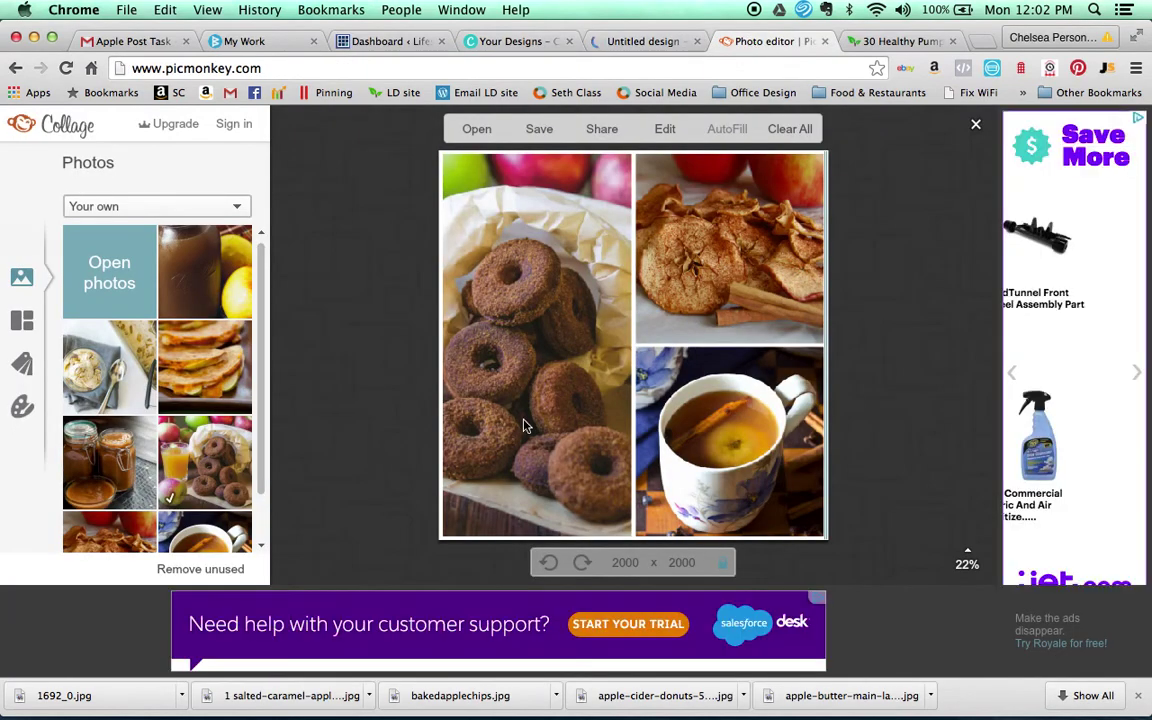
pyautogui.click(623, 45)
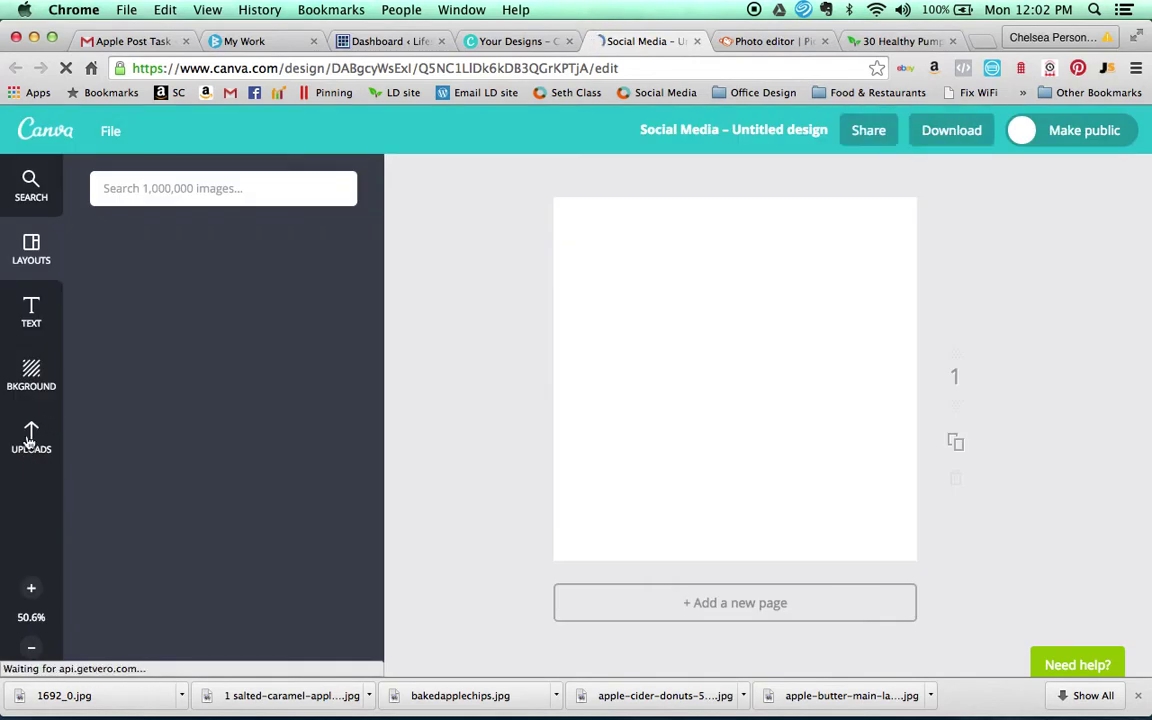
# - Upload 30 Healthy Apple Recipes.jpg from the Apple Recipes Post folder to the design's own images
pyautogui.click(28, 440)
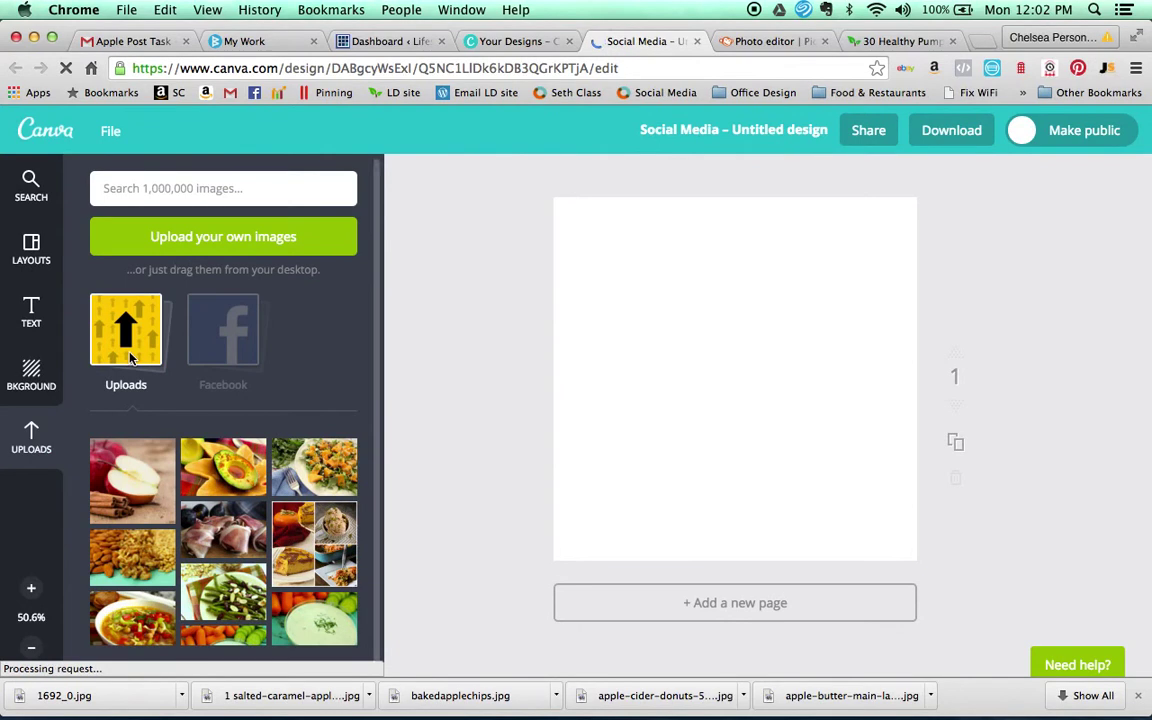
pyautogui.click(211, 236)
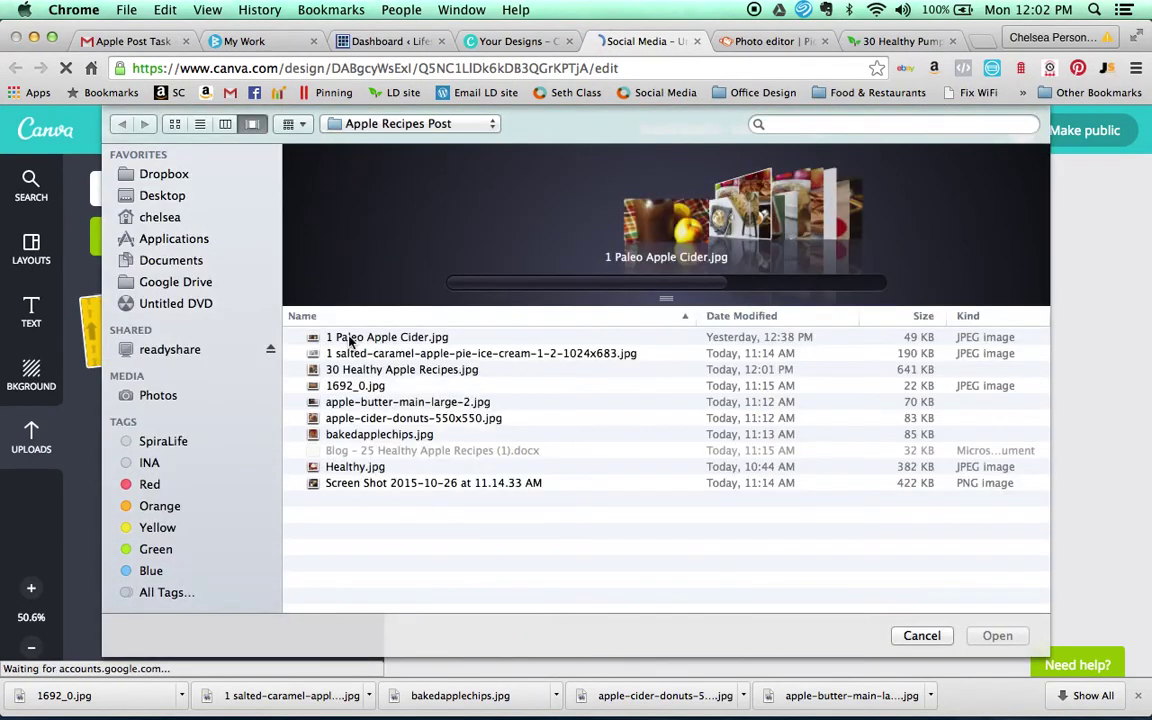
pyautogui.click(350, 370)
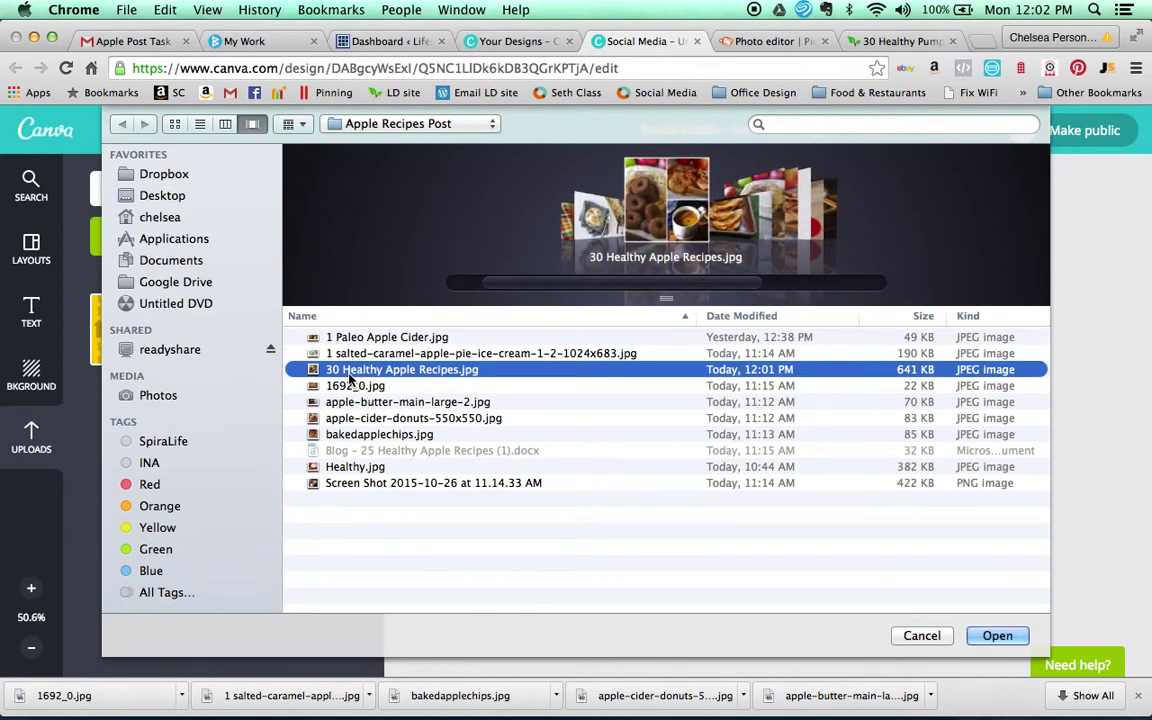
pyautogui.doubleClick(350, 378)
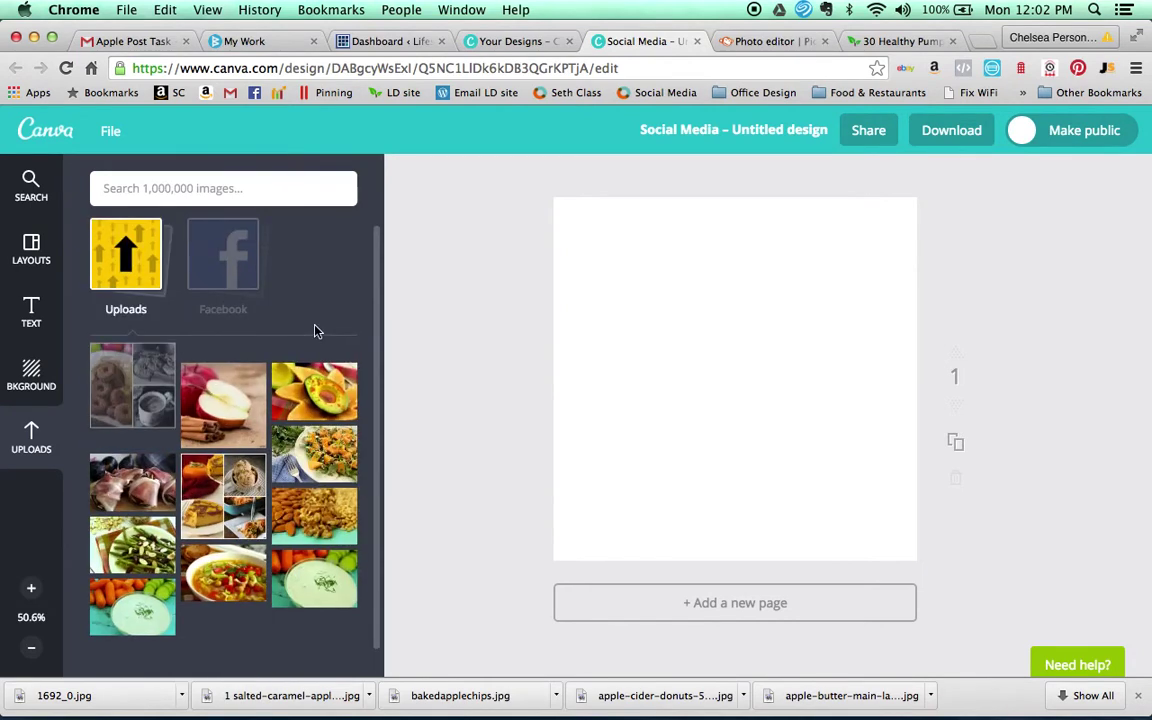
# - Place the uploaded collage on the blank page, enlarge it to cover the whole page and position it at about -10, -10
pyautogui.moveTo(125, 420); pyautogui.dragTo(692, 406)
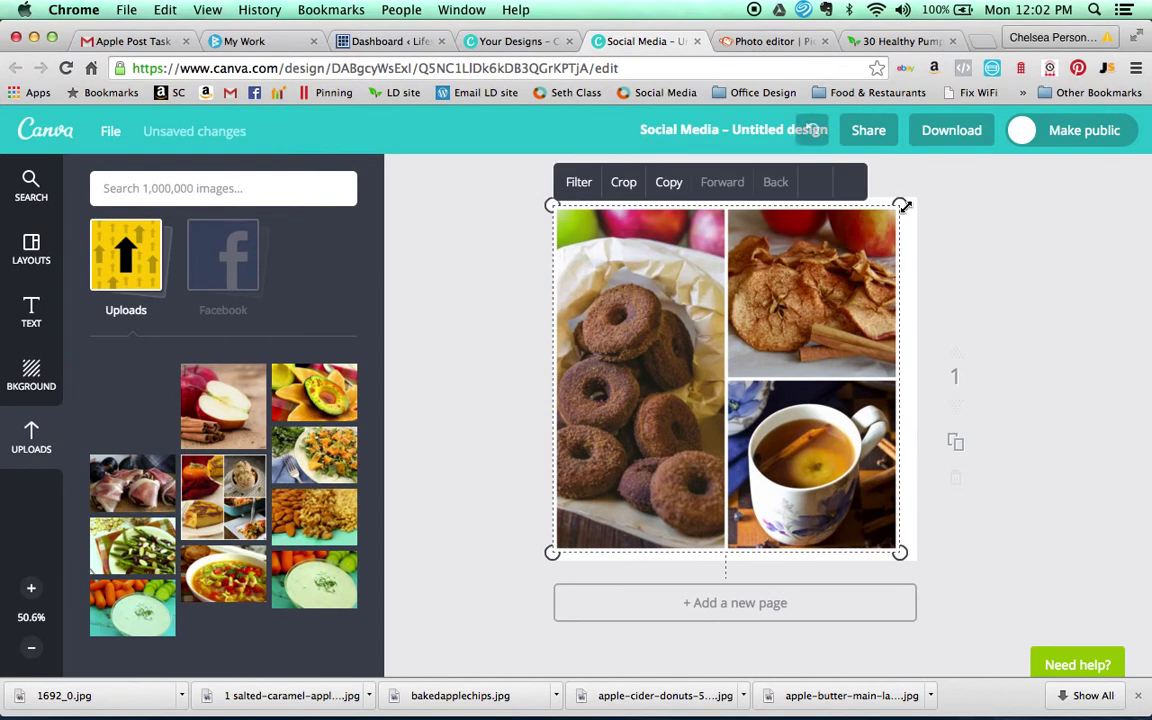
pyautogui.moveTo(905, 199); pyautogui.dragTo(911, 193)
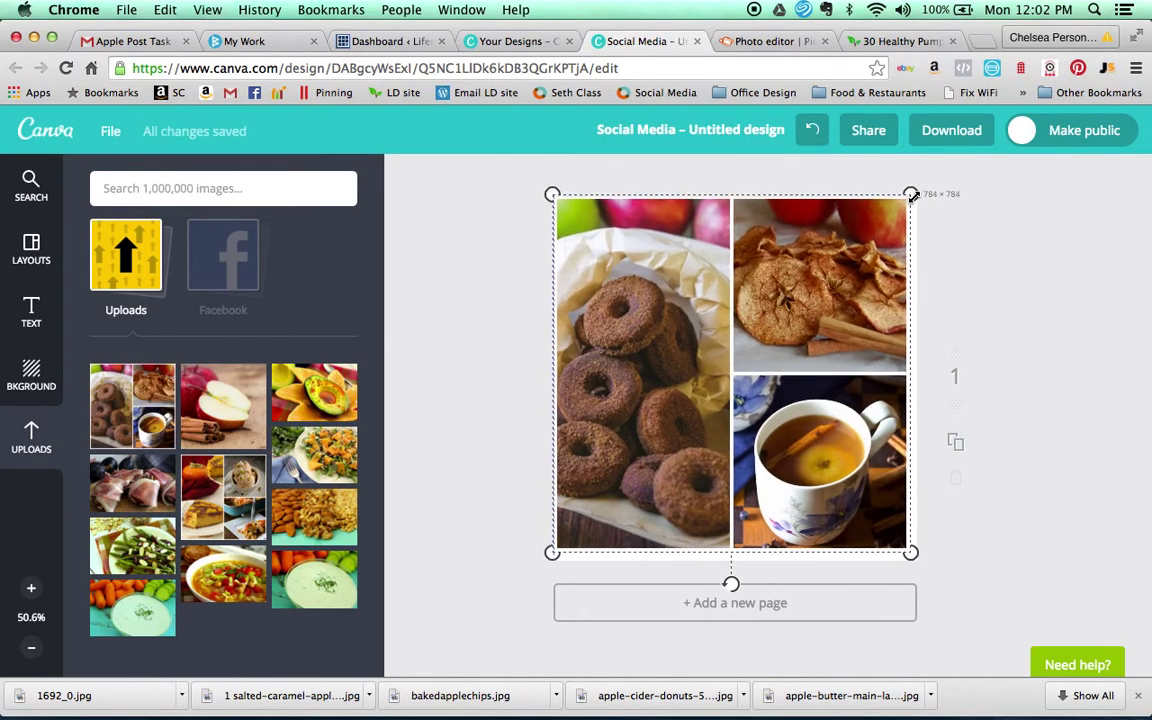
pyautogui.moveTo(909, 551); pyautogui.dragTo(927, 568)
pyautogui.moveTo(805, 442); pyautogui.dragTo(801, 443)
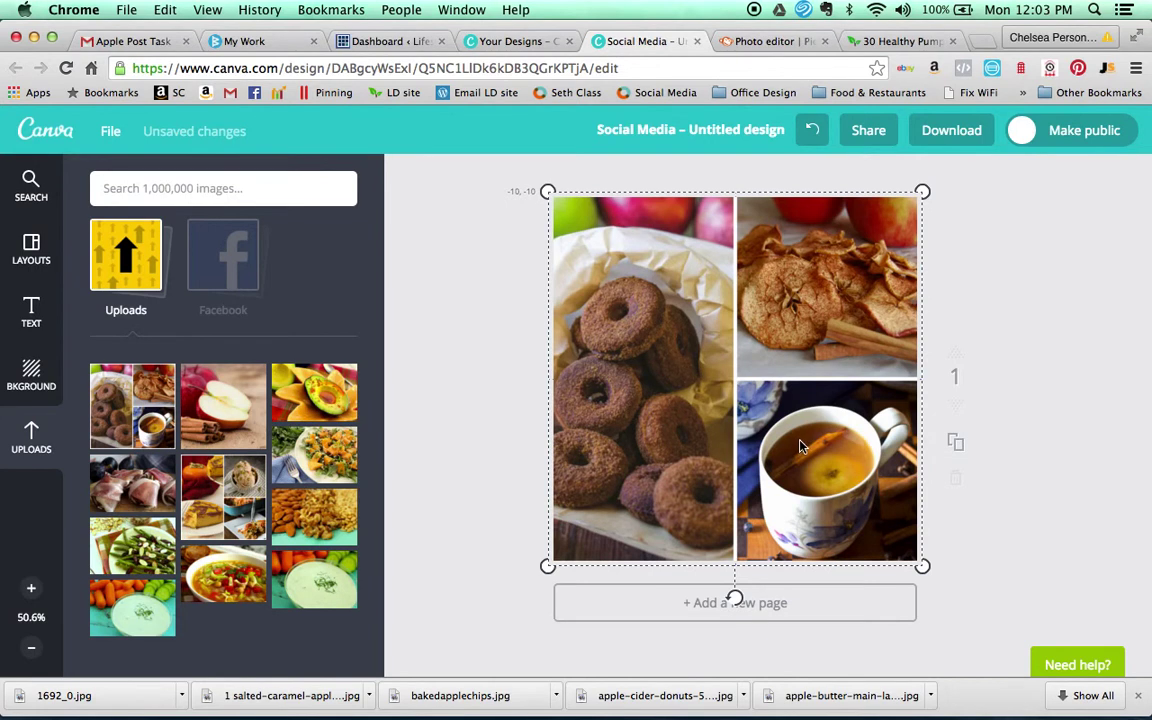
# - Fine-tune the collage's size from its lower-right and upper-right corners so it fills the page up to the edges
pyautogui.moveTo(923, 566); pyautogui.dragTo(919, 564)
pyautogui.click(995, 562)
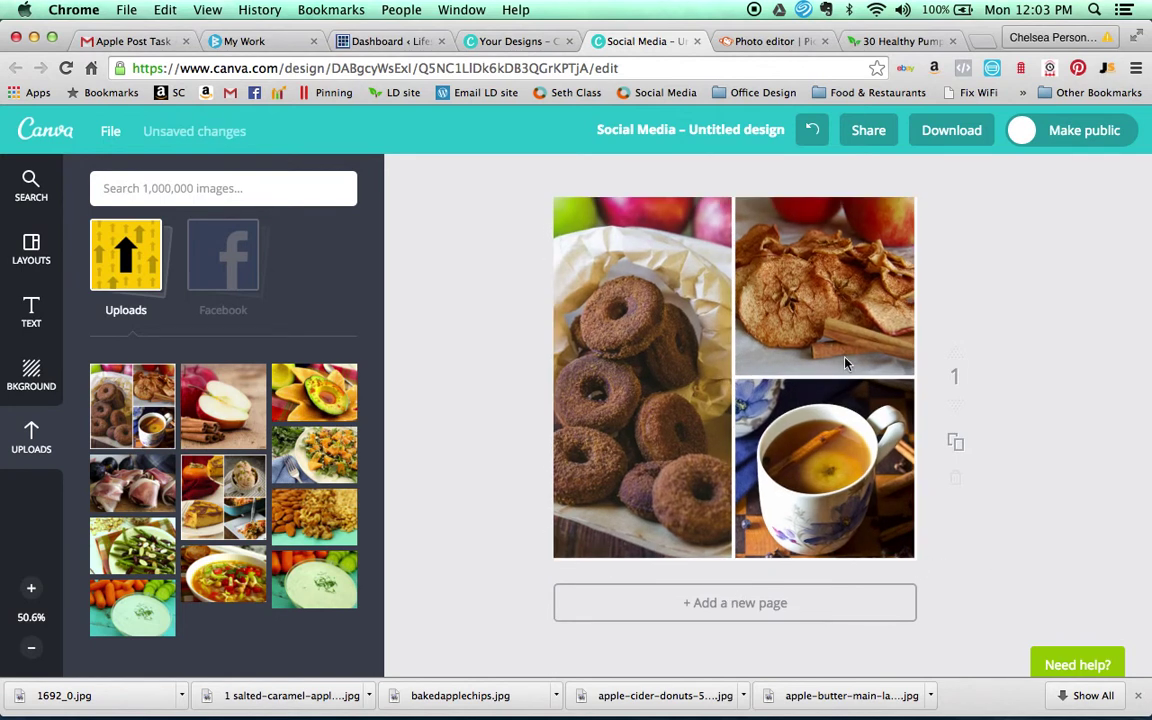
pyautogui.click(885, 289)
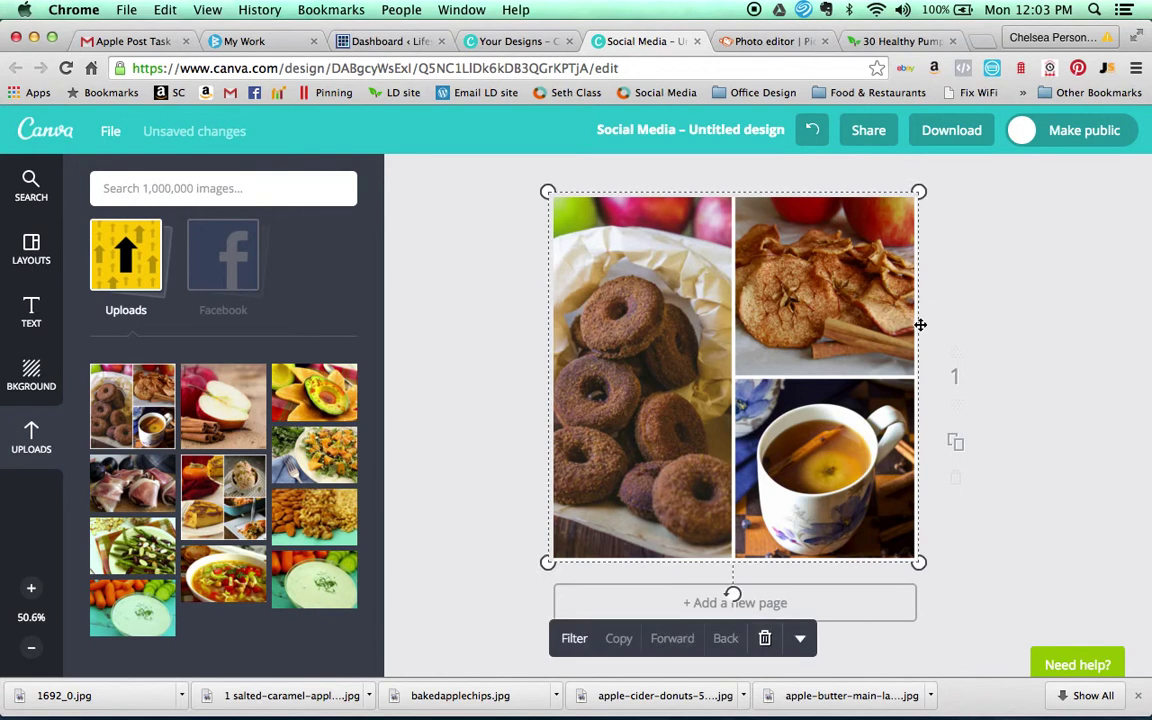
pyautogui.moveTo(918, 191); pyautogui.dragTo(925, 187)
pyautogui.click(1059, 257)
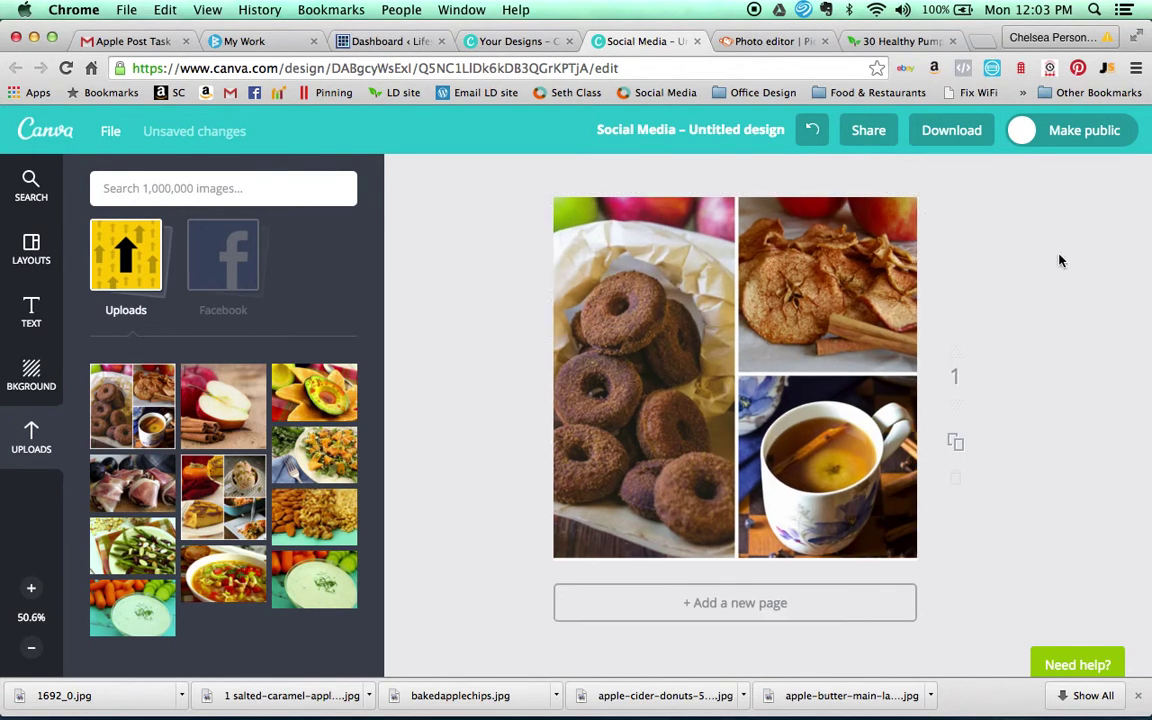
# - Add the green rounded "text here" banner from the ready-made text designs to the collage
pyautogui.click(31, 312)
pyautogui.scroll(-2, 172, 383)
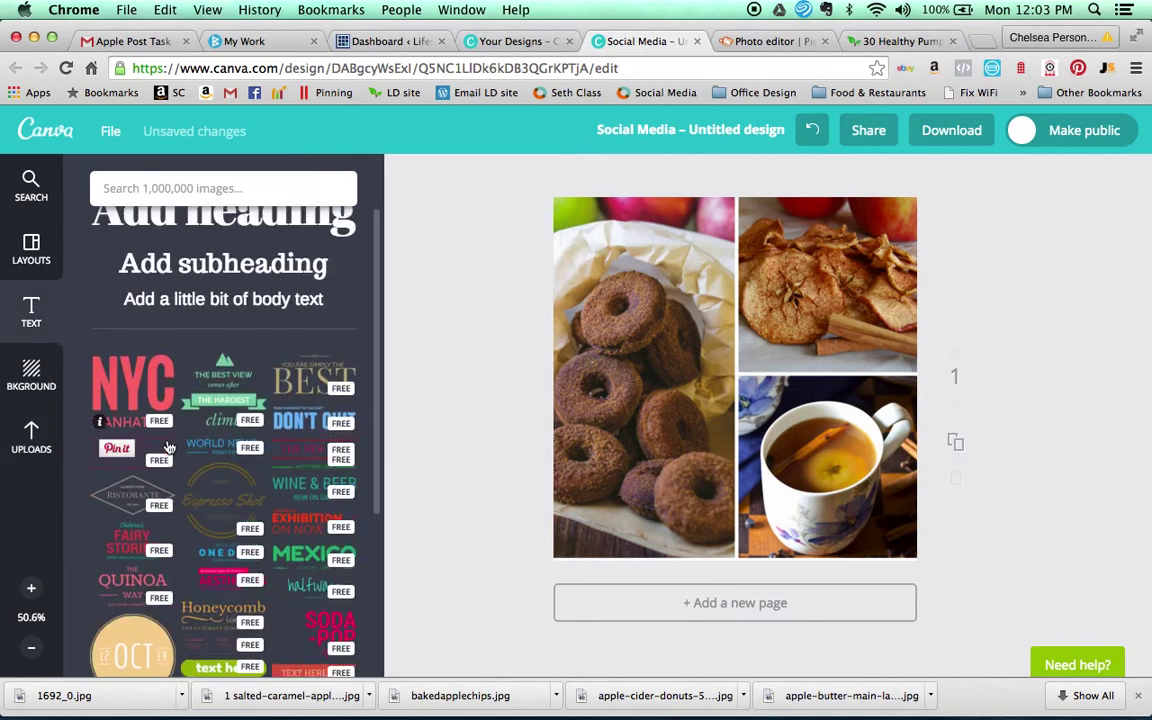
pyautogui.scroll(-3, 200, 400)
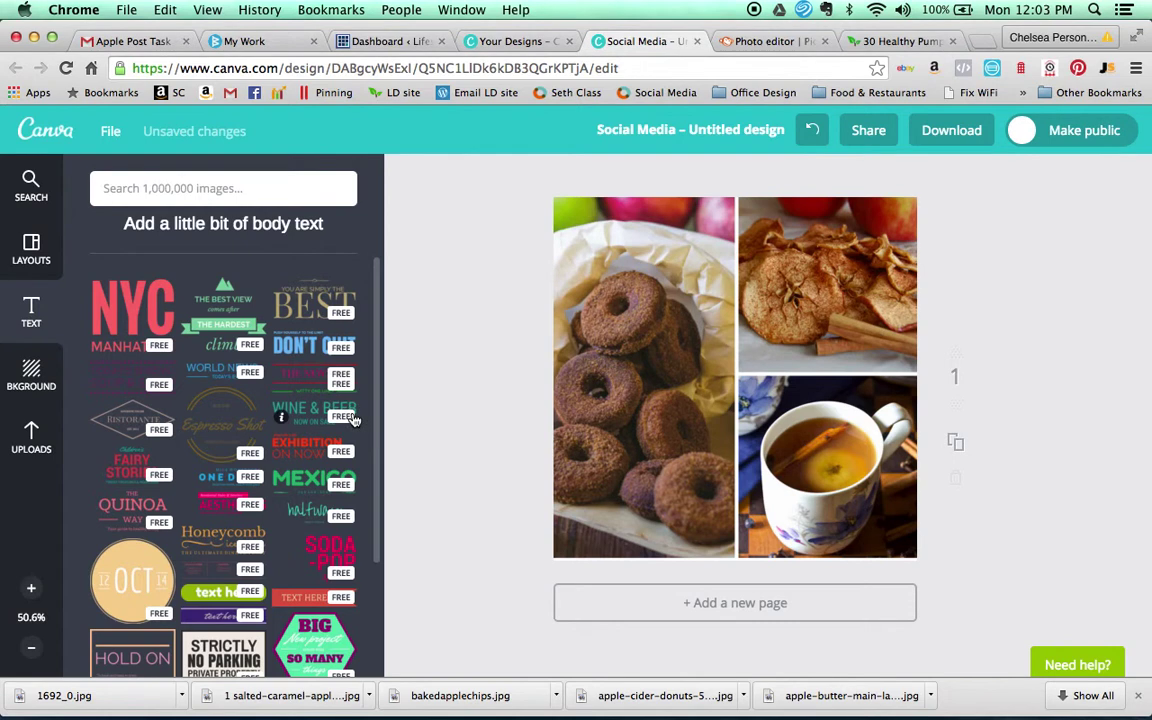
pyautogui.scroll(-3, 303, 520)
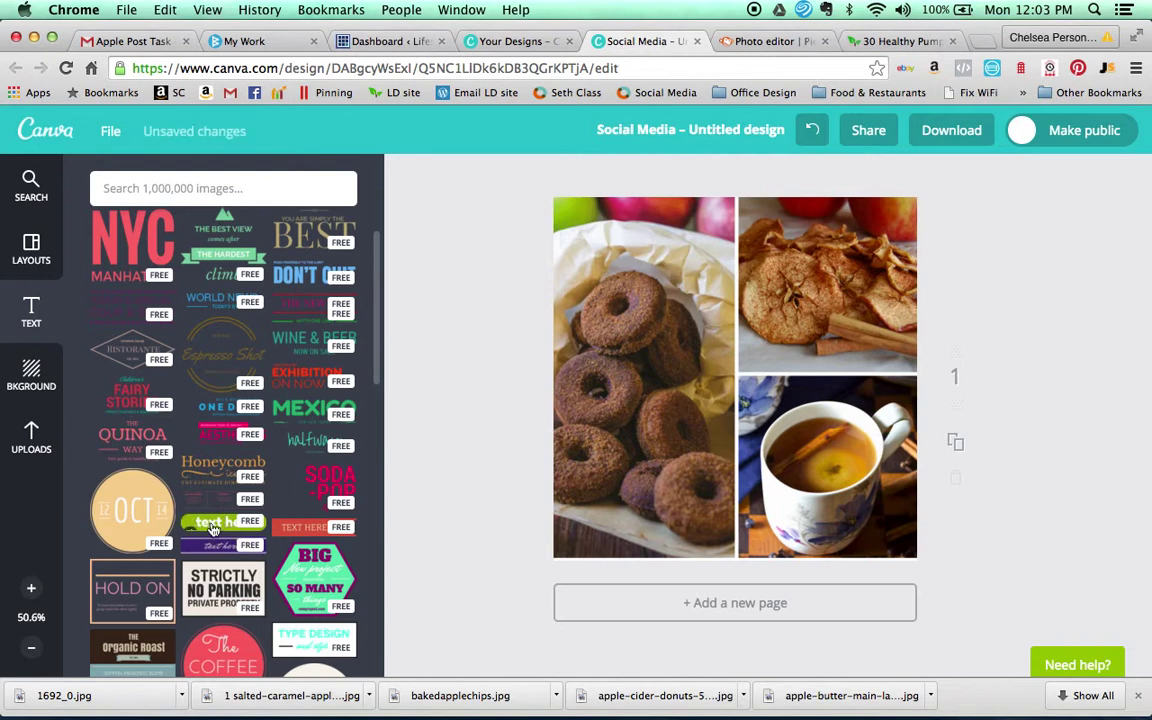
pyautogui.click(228, 530)
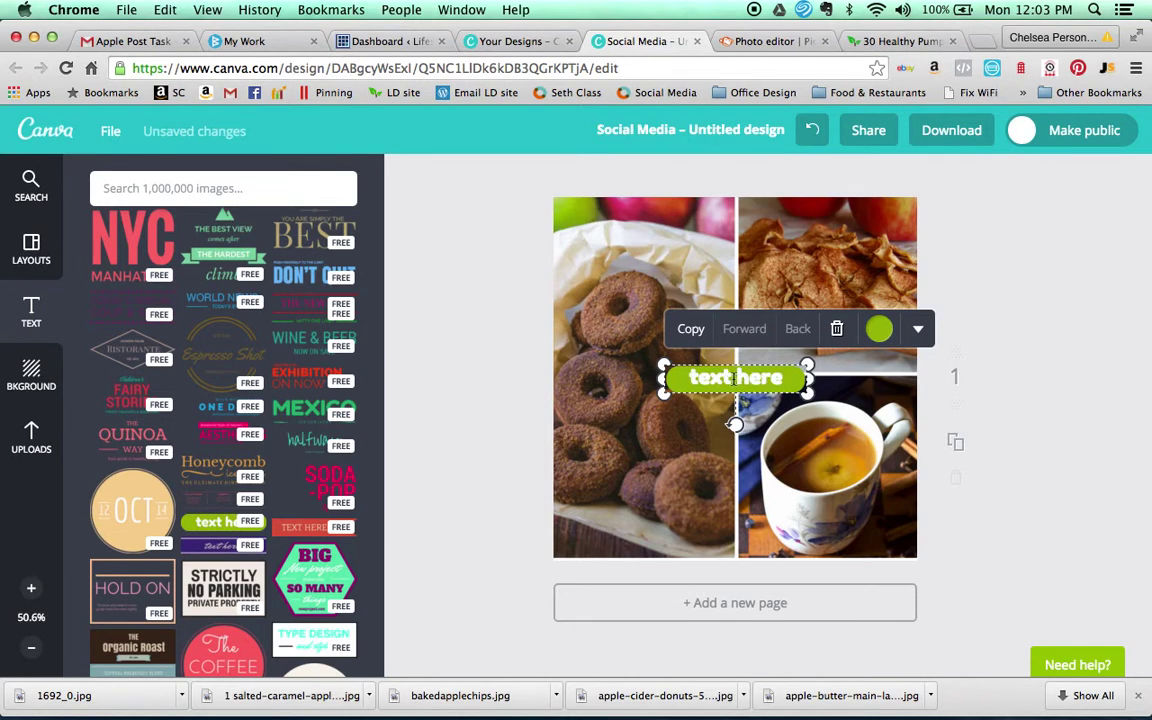
# - Try "30 Healthy Apple Recipes" as the green banner's wording, and delete the banner
pyautogui.click(734, 378)
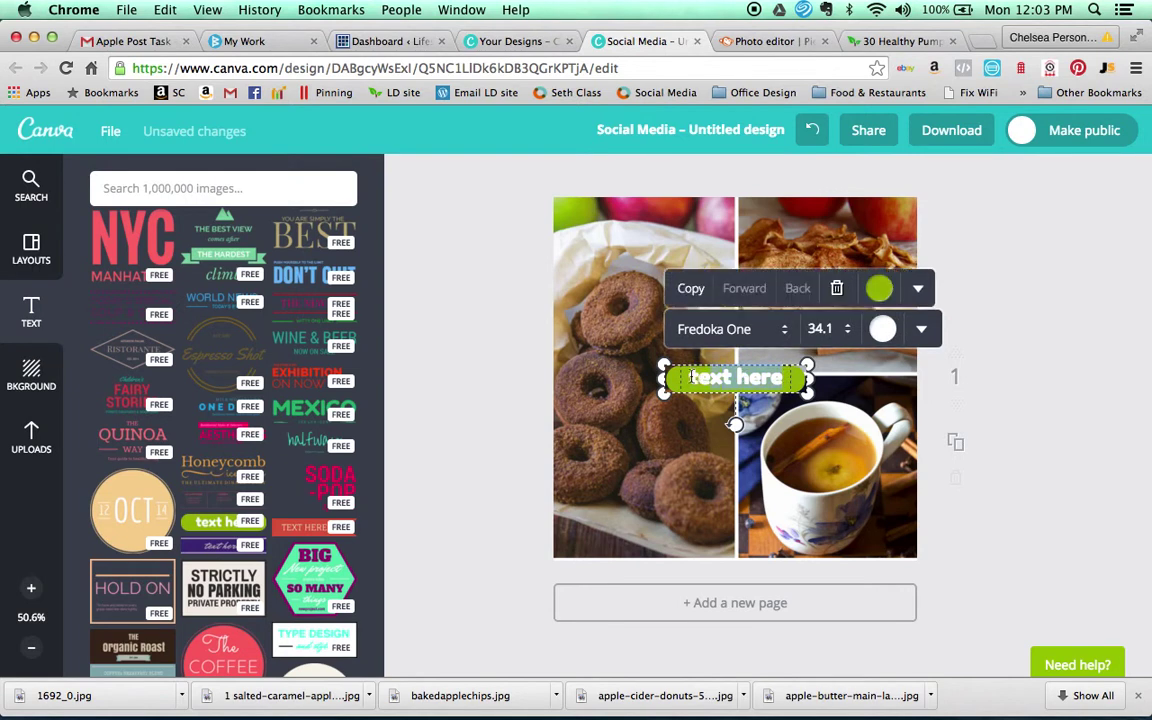
pyautogui.click(682, 378)
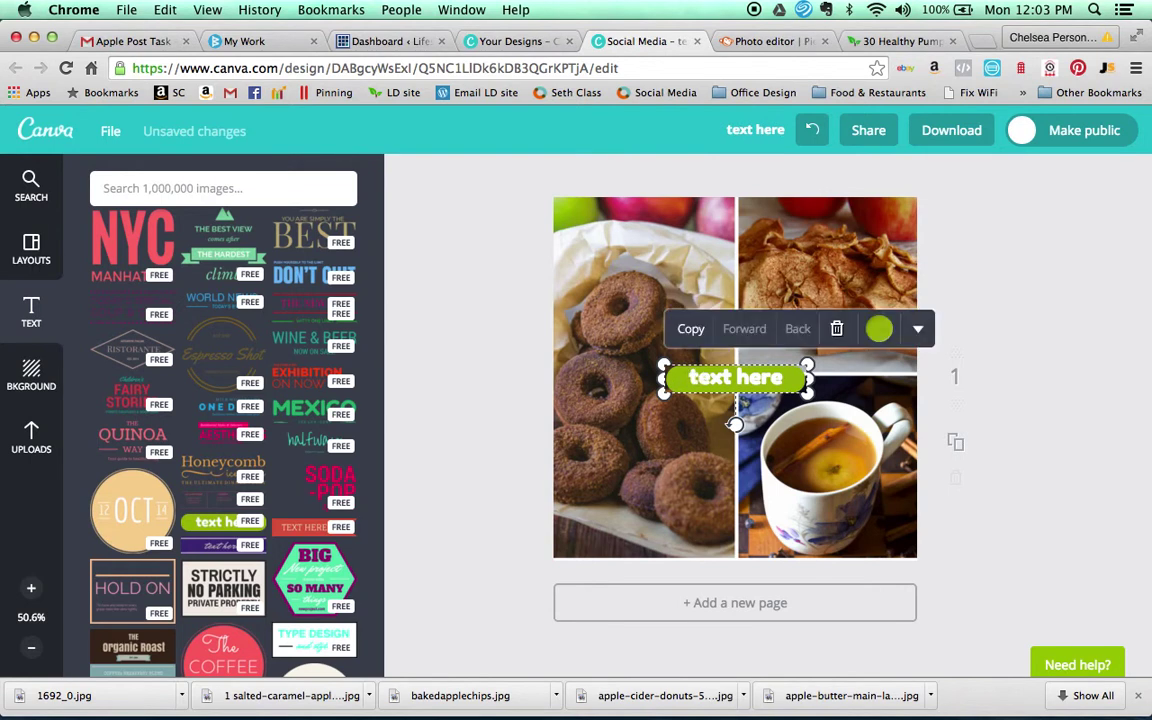
pyautogui.click(738, 378)
pyautogui.write('30')
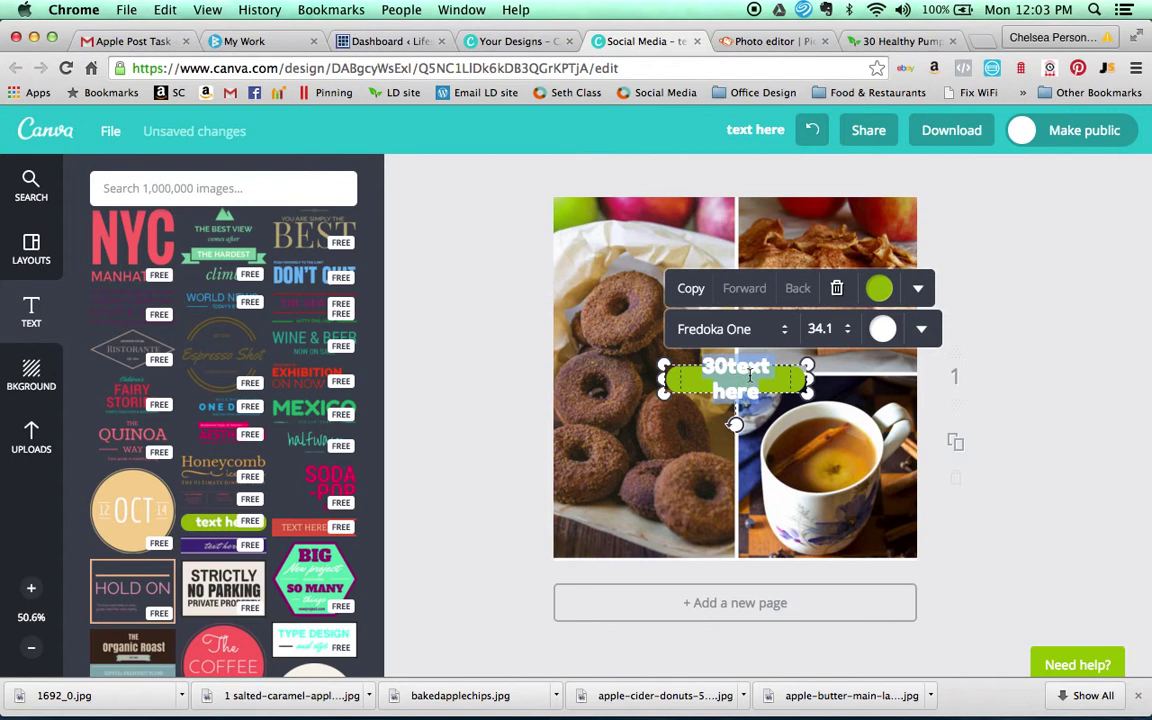
pyautogui.press('BackSpace')
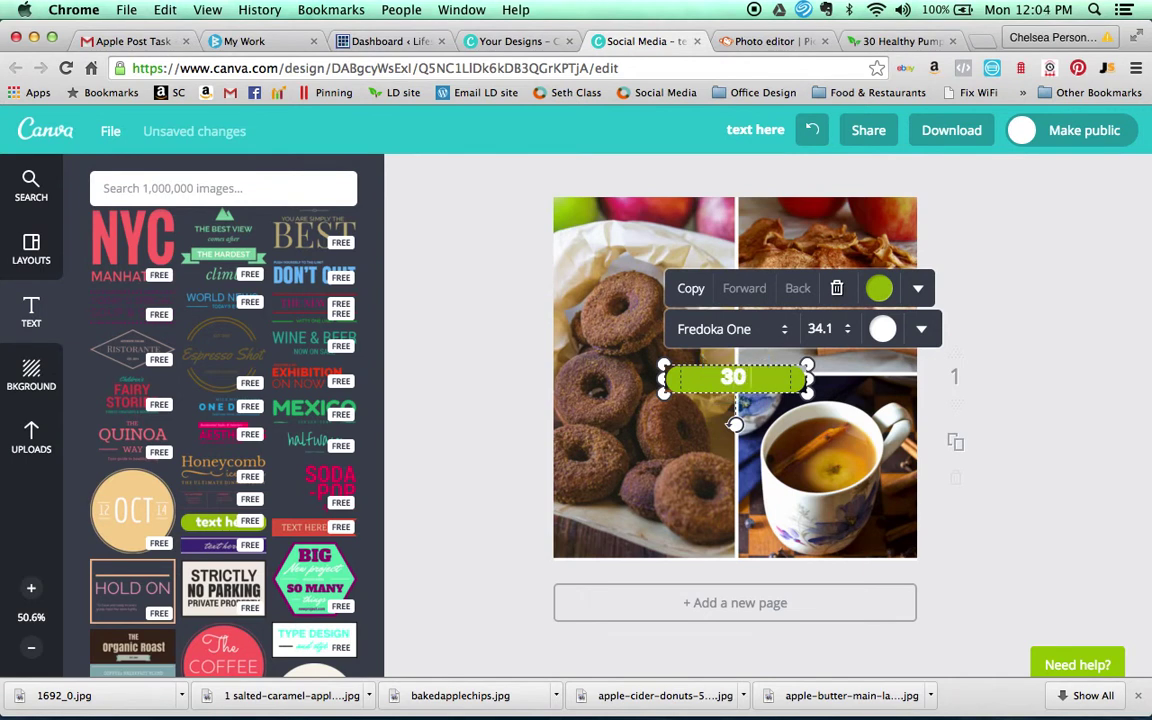
pyautogui.write('Healthy Pum')
pyautogui.press('BackSpace')
pyautogui.press('BackSpace')
pyautogui.press('BackSpace')
pyautogui.write('Apple Recipes')
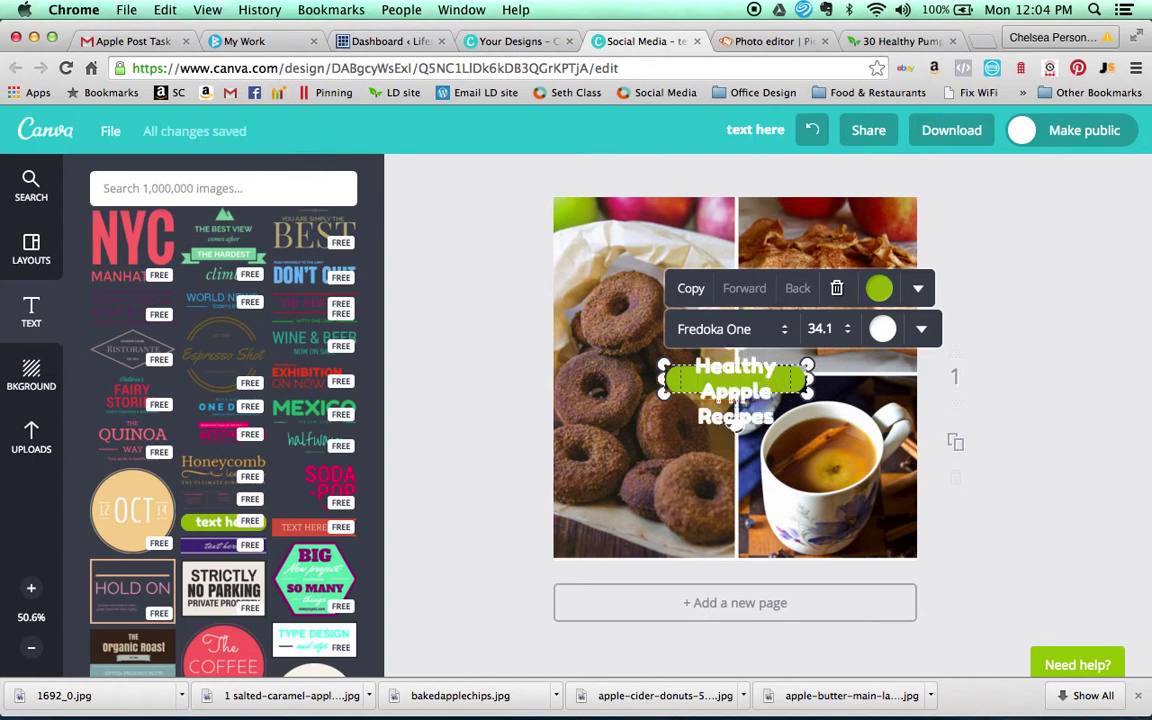
pyautogui.click(836, 288)
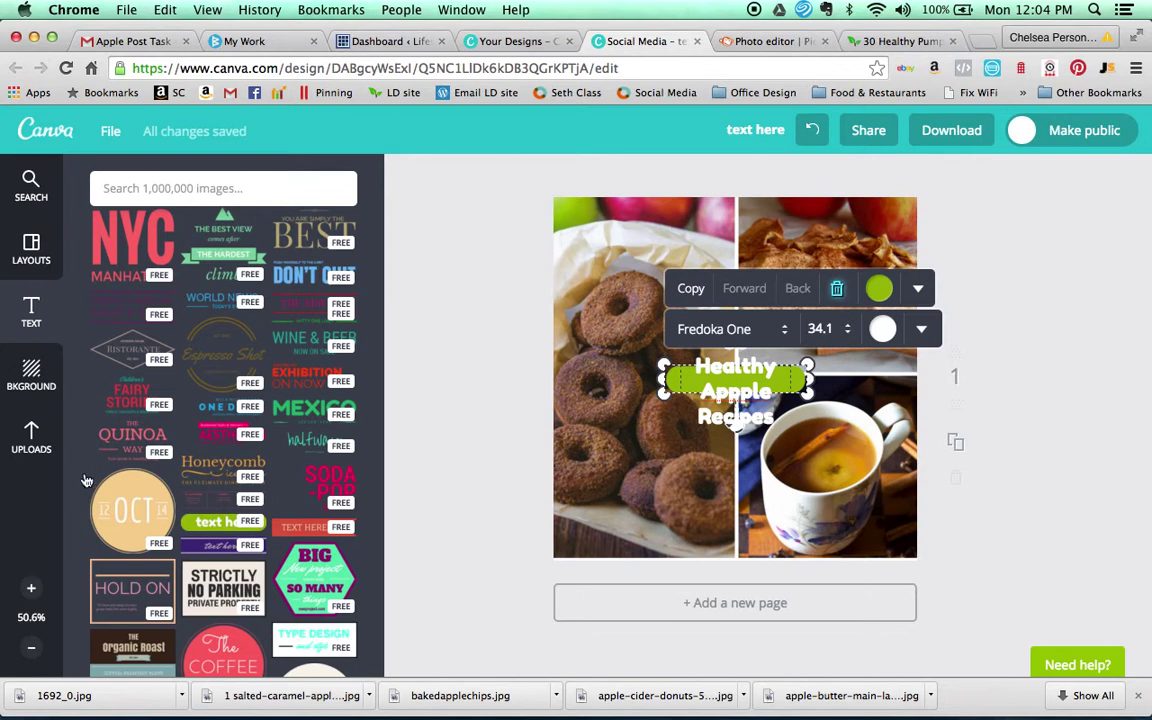
# - Add the "The Quinoa Way" text design to the collage and replace its first line with "30 Healthy"
pyautogui.click(132, 440)
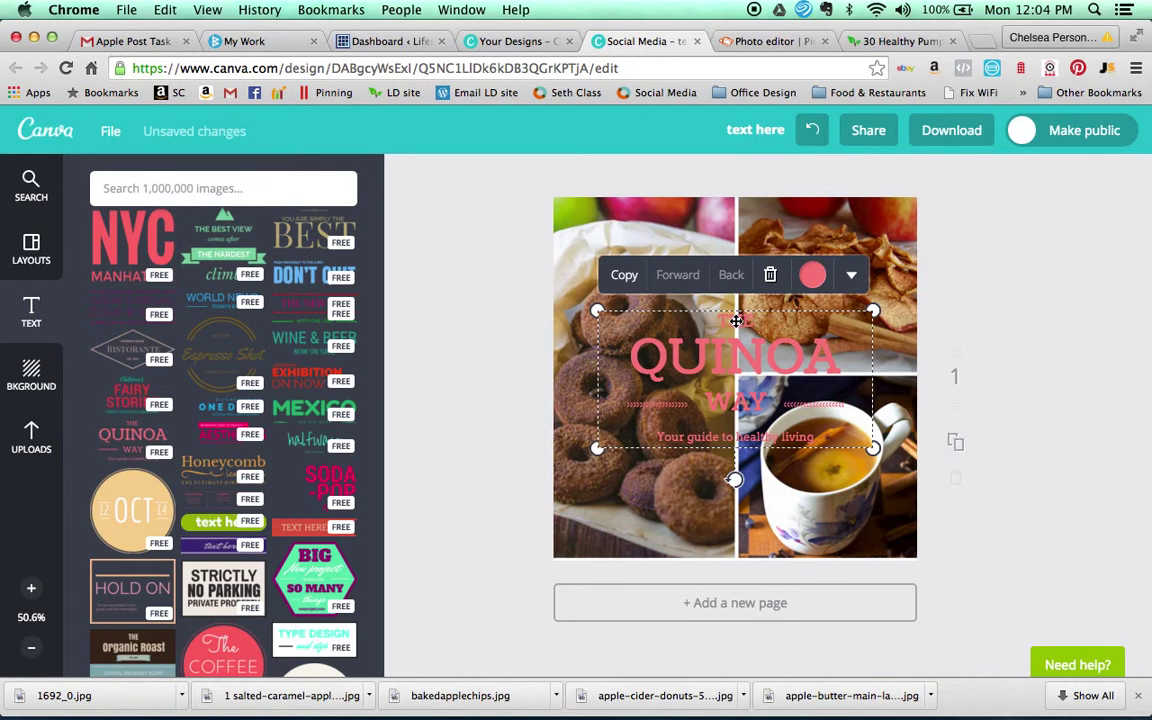
pyautogui.doubleClick(736, 321)
pyautogui.write('to Healthy')
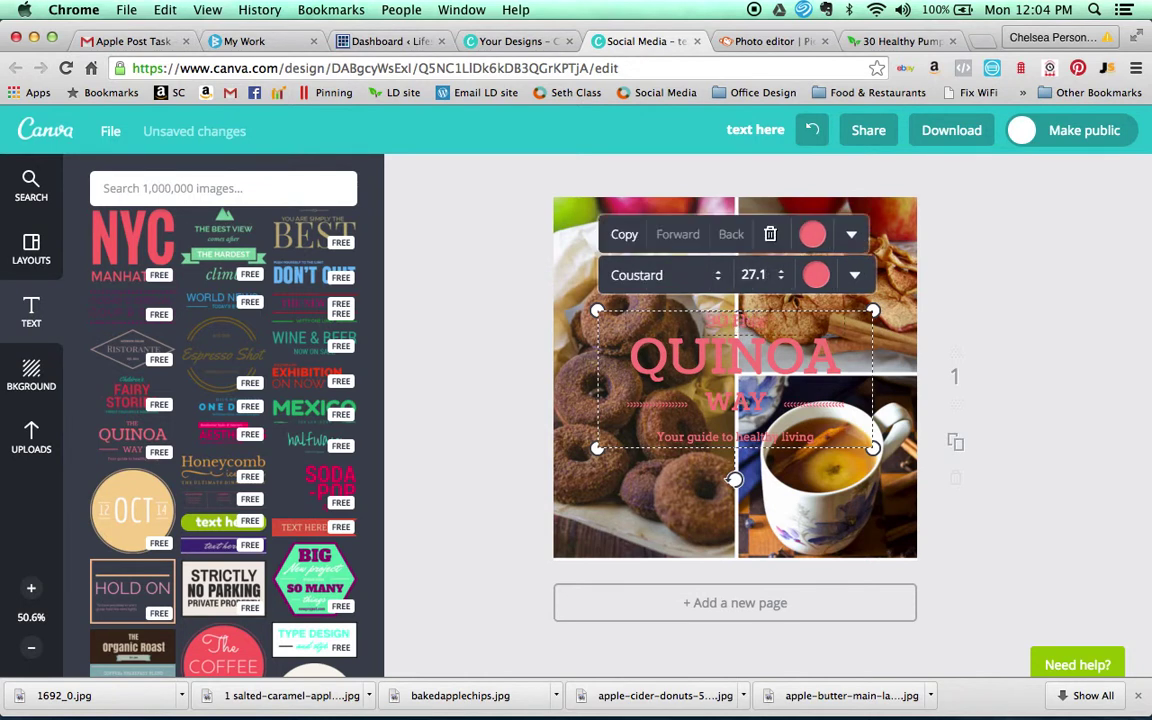
pyautogui.press('BackSpace')
pyautogui.press('BackSpace')
pyautogui.press('BackSpace')
pyautogui.press('BackSpace')
pyautogui.write('thy')
# - Replace the word QUINOA in the text design with "APPLE"
pyautogui.click(746, 354)
pyautogui.doubleClick(746, 354)
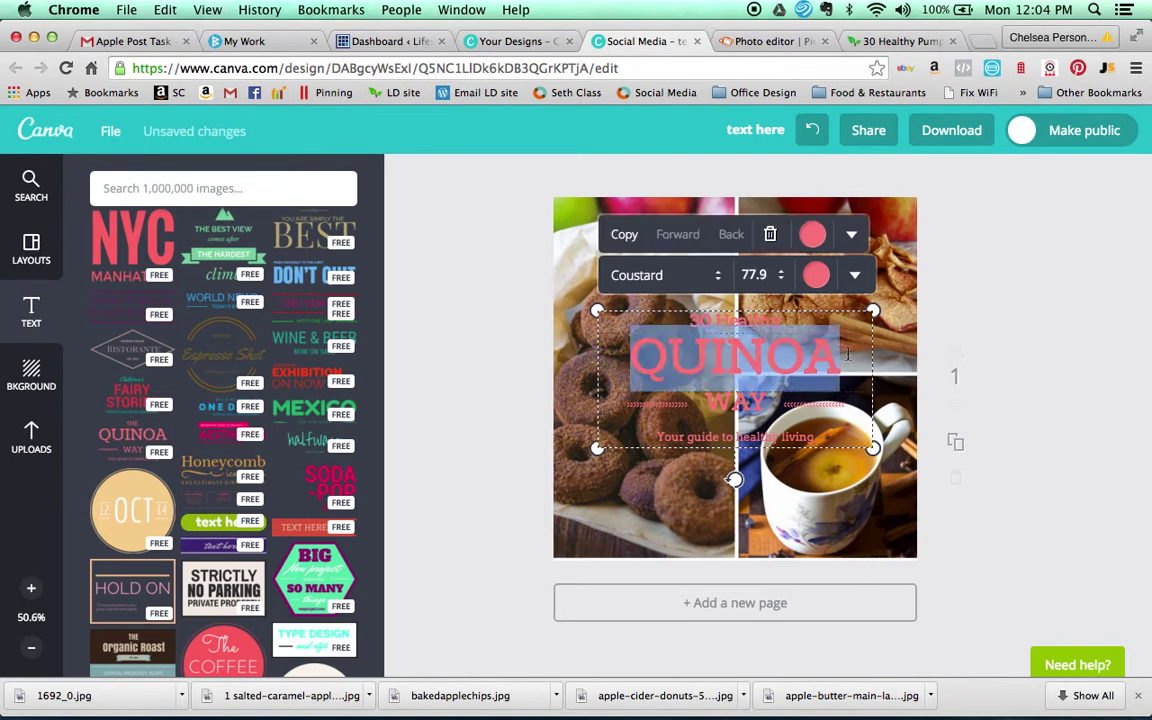
pyautogui.write('Recipes')
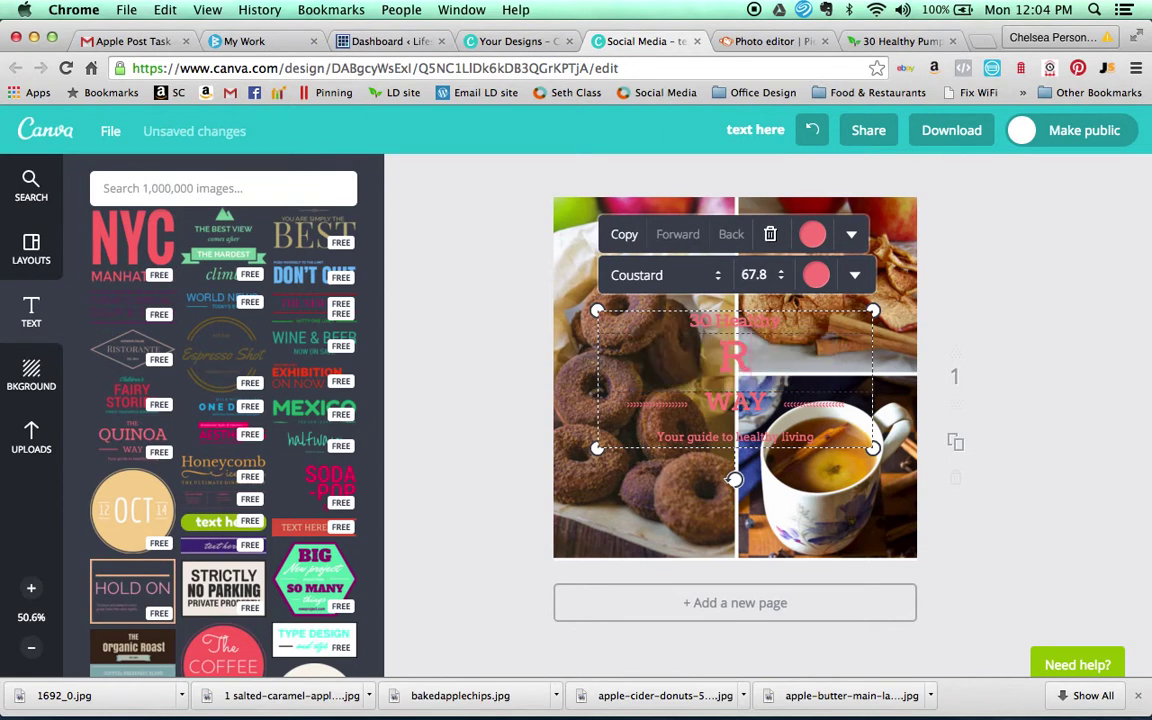
pyautogui.press('BackSpace')
pyautogui.press('BackSpace')
pyautogui.press('BackSpace')
pyautogui.press('BackSpace')
pyautogui.press('BackSpace')
pyautogui.press('BackSpace')
pyautogui.press('BackSpace')
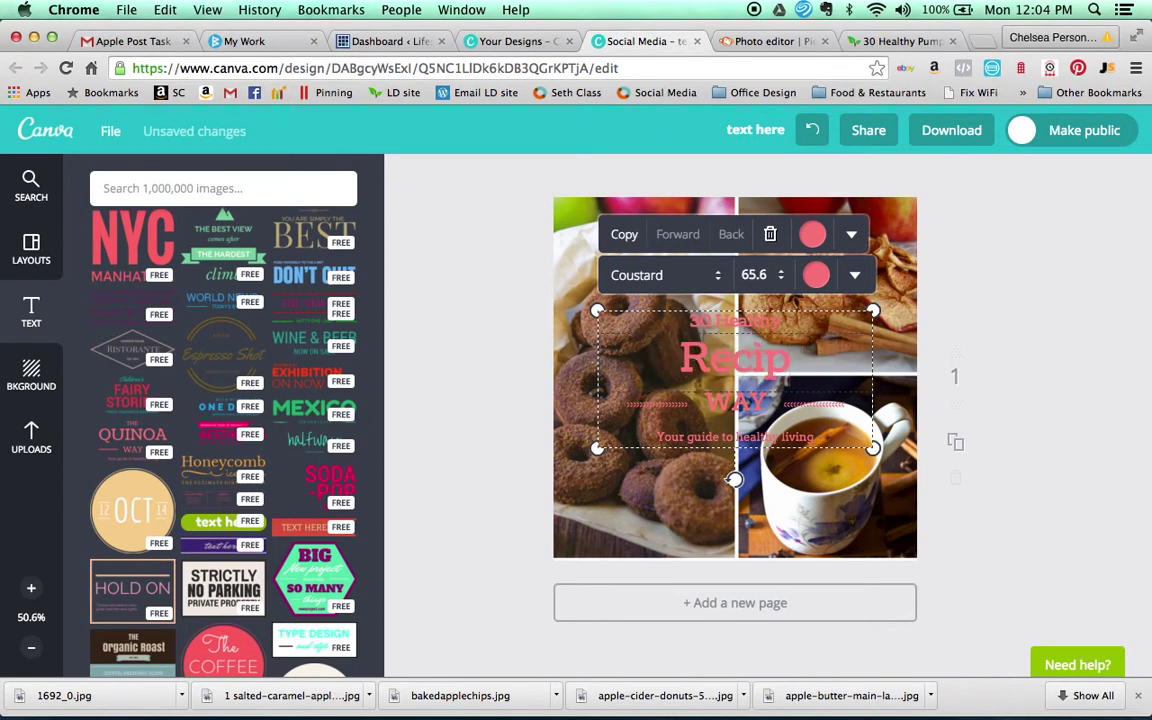
pyautogui.write('Ap')
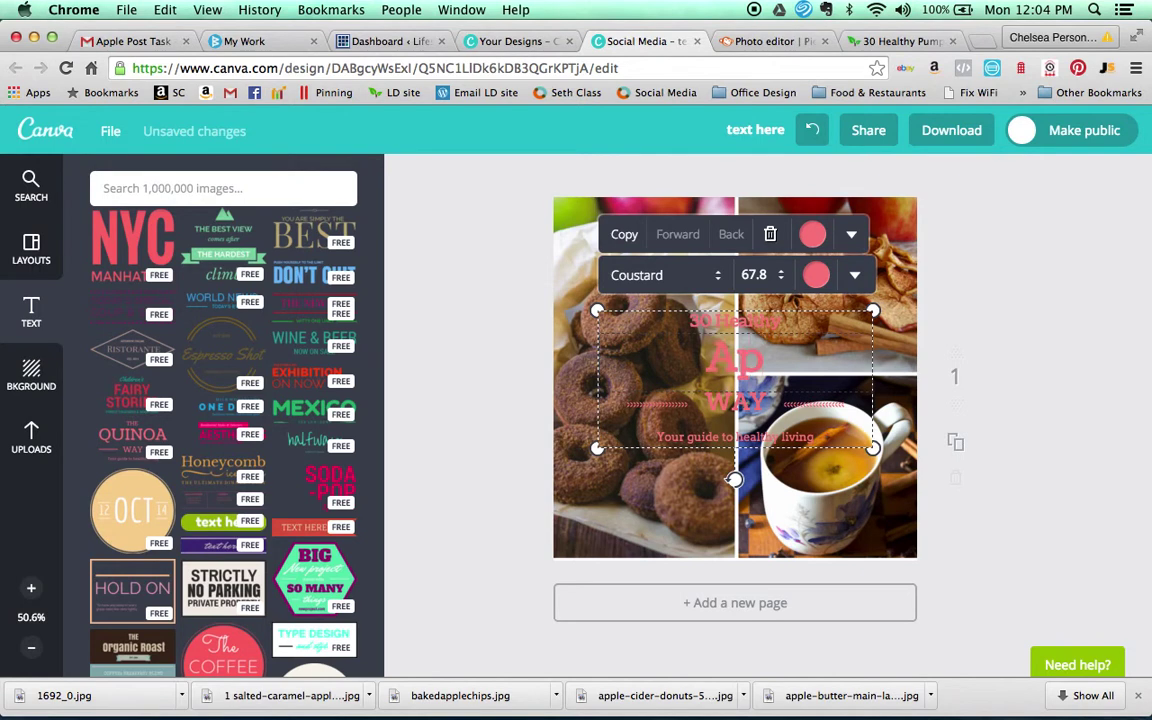
pyautogui.write('ple')
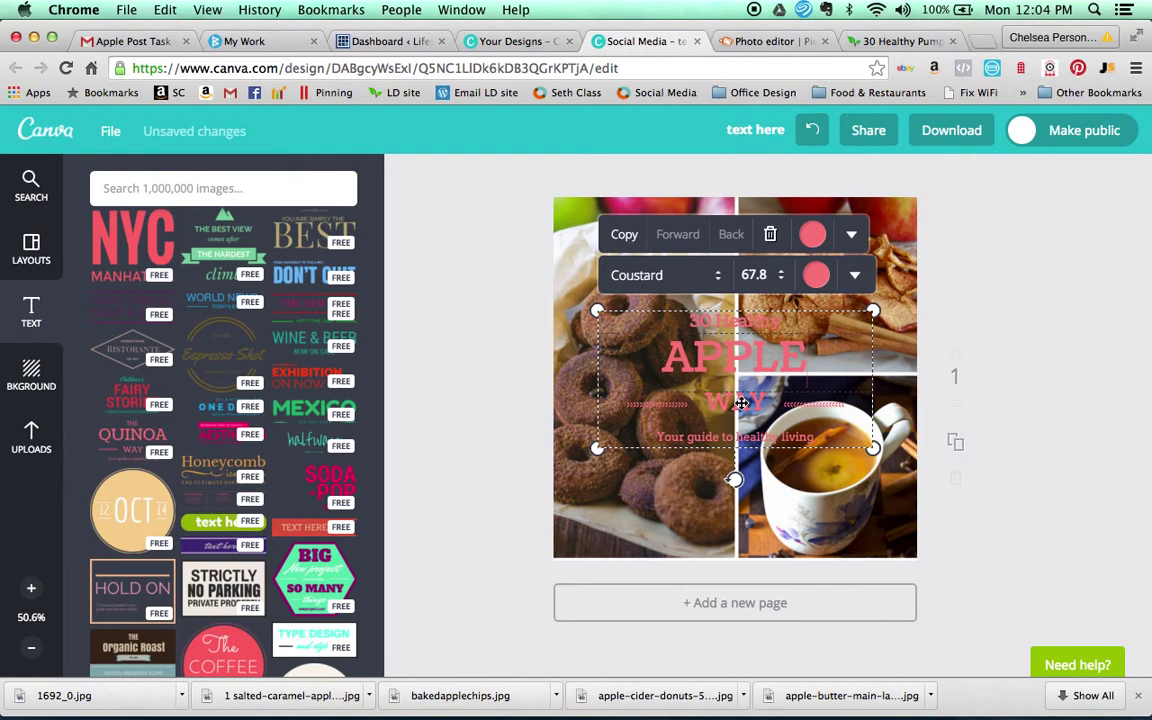
# - Replace the word WAY with "RECIPES" and remove the "Your guide to healthy living" tagline
pyautogui.doubleClick(741, 403)
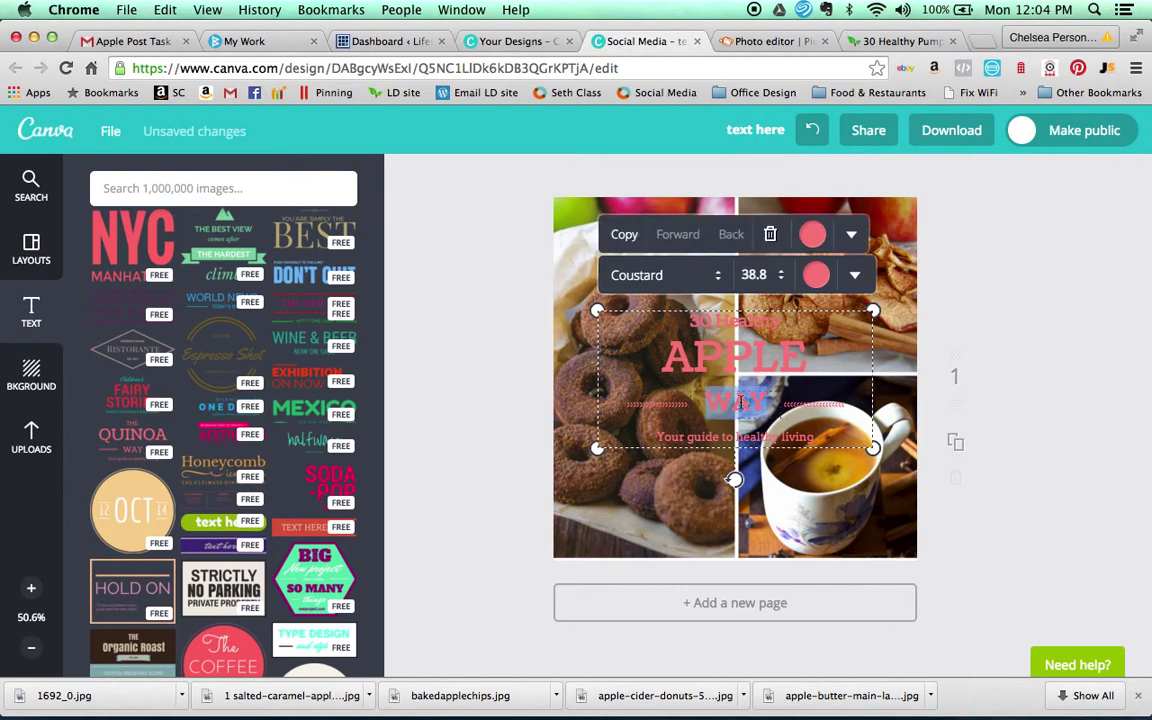
pyautogui.write('RECI')
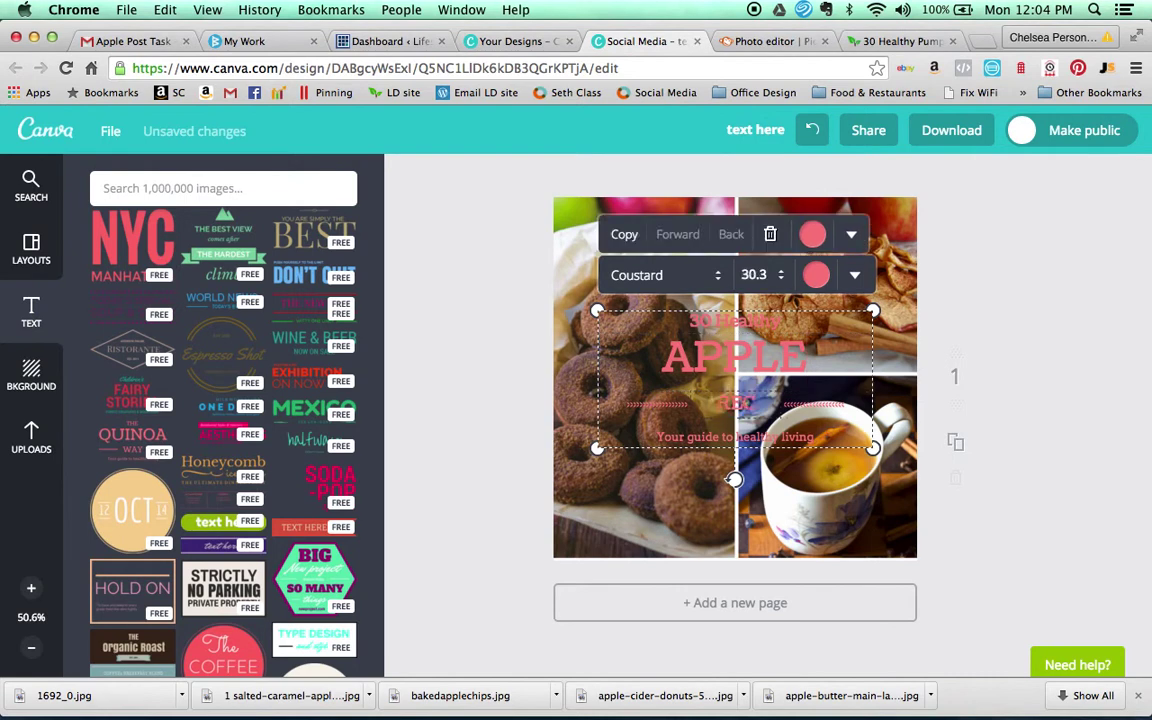
pyautogui.write('PES')
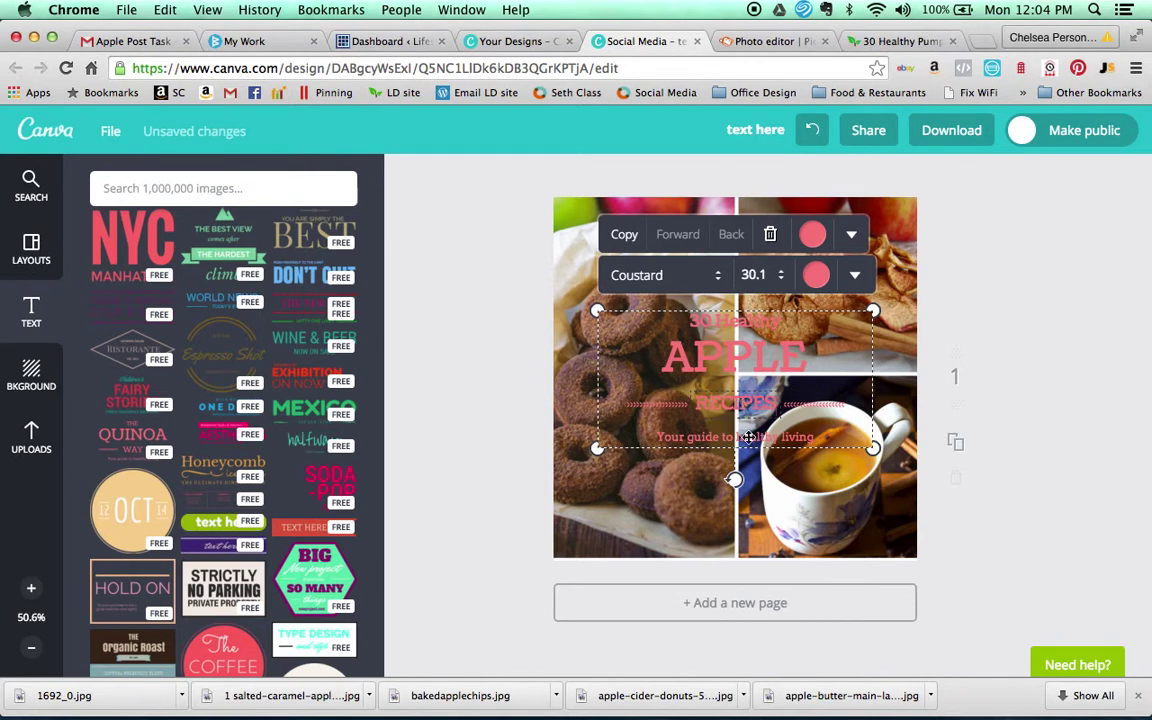
pyautogui.click(748, 437)
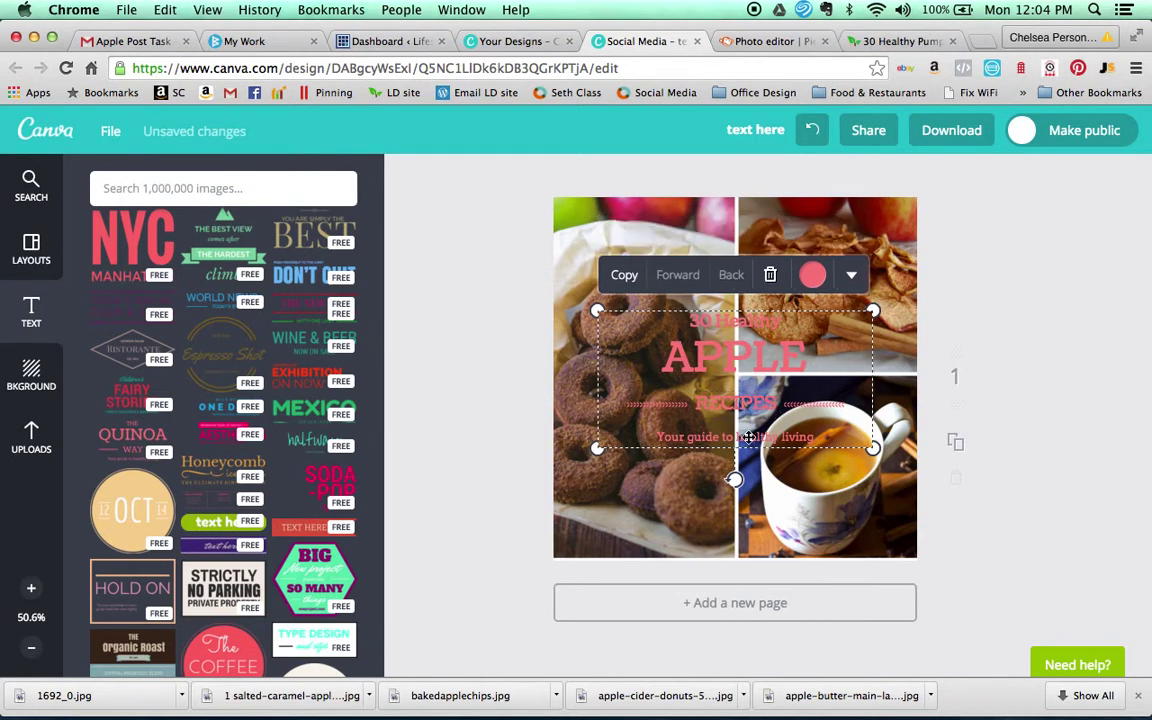
pyautogui.tripleClick(748, 437)
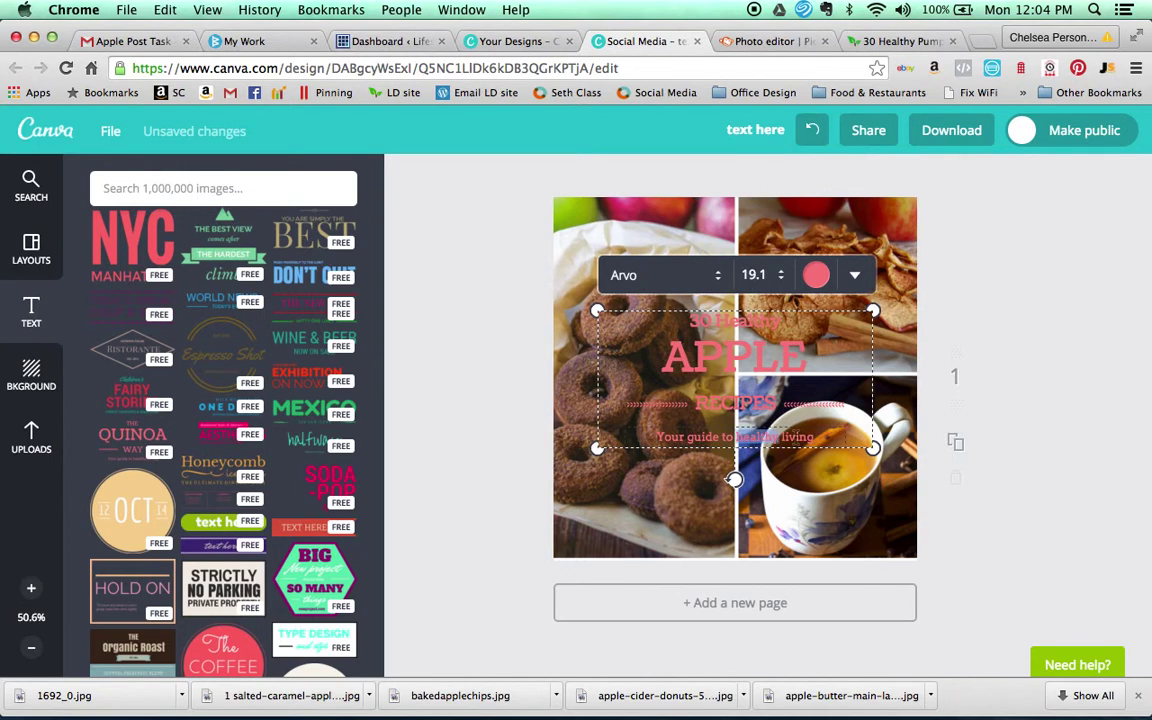
pyautogui.press('BackSpace')
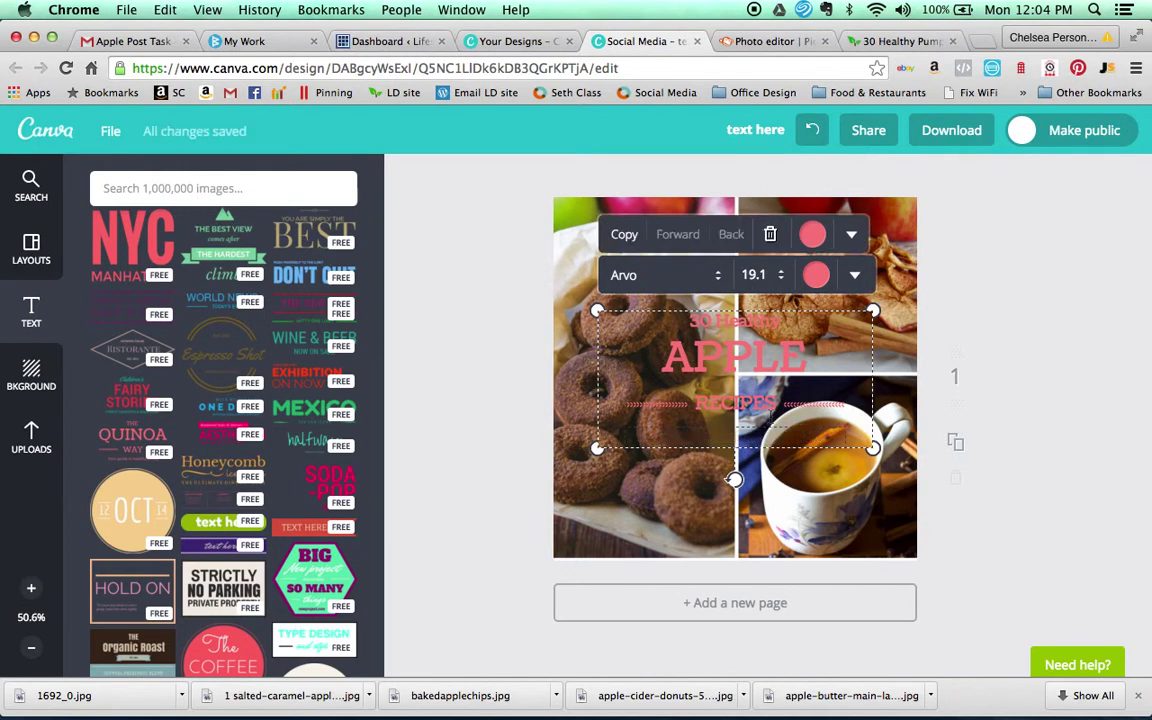
# - Recolour the word APPLE and the decorative arrows beside RECIPES dark red
pyautogui.click(753, 347)
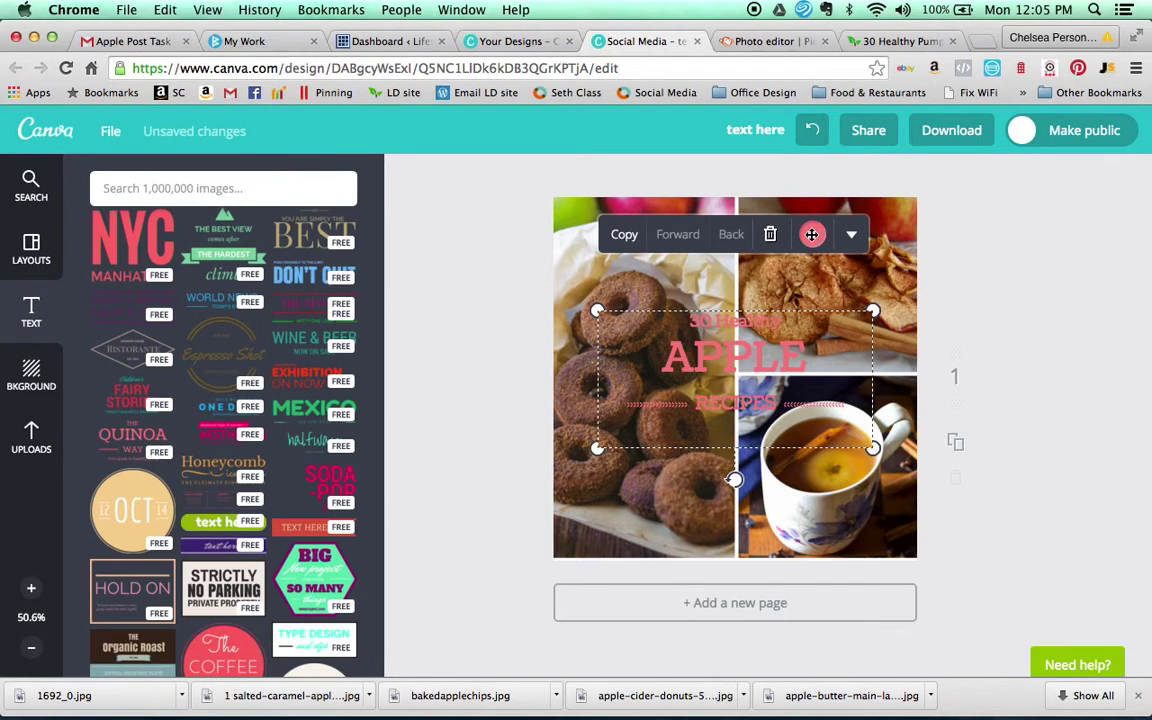
pyautogui.click(820, 278)
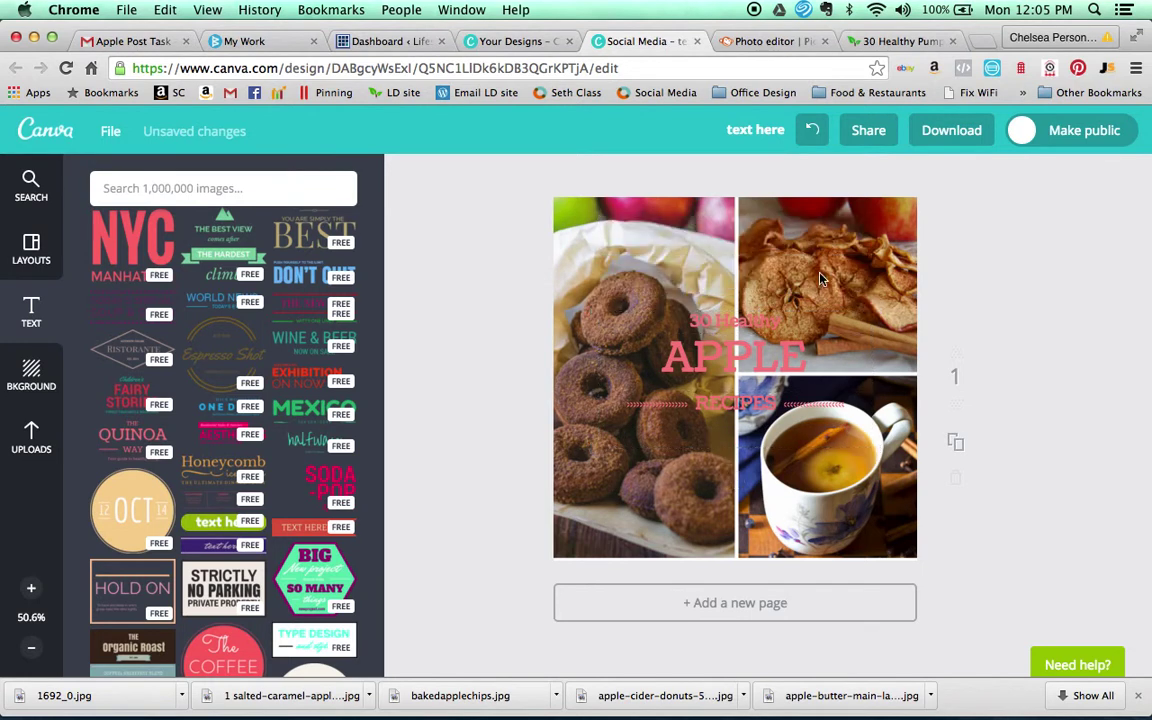
pyautogui.click(740, 373)
pyautogui.click(758, 352)
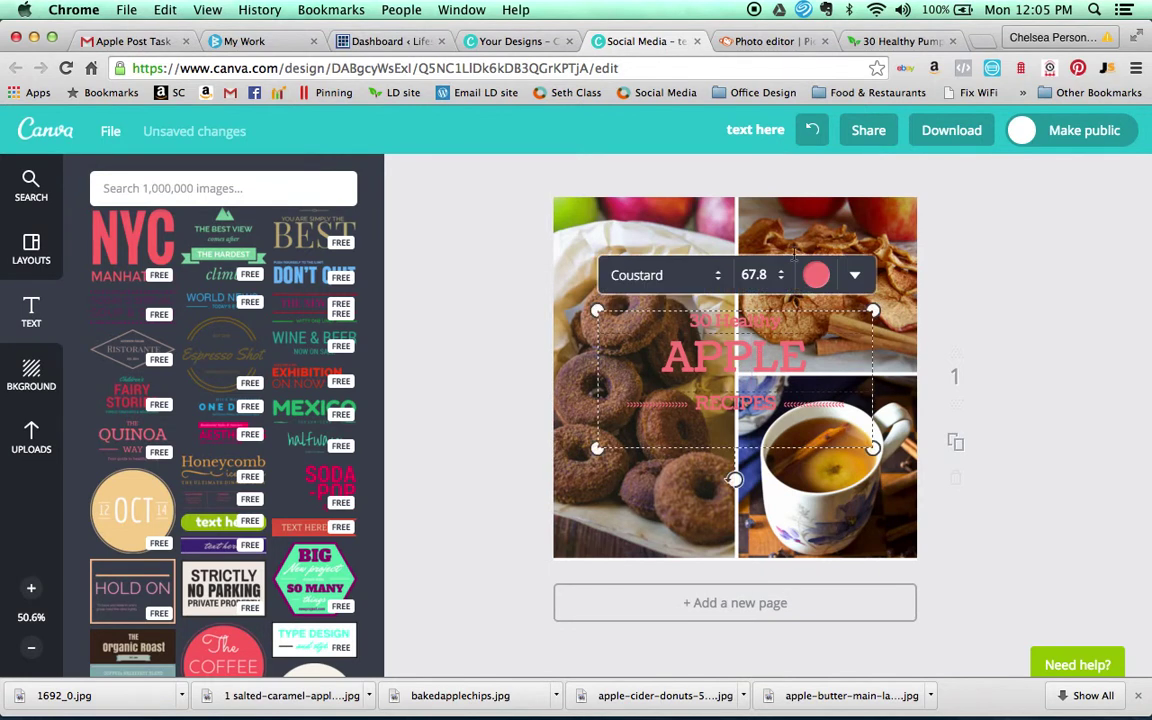
pyautogui.click(758, 352)
pyautogui.click(818, 276)
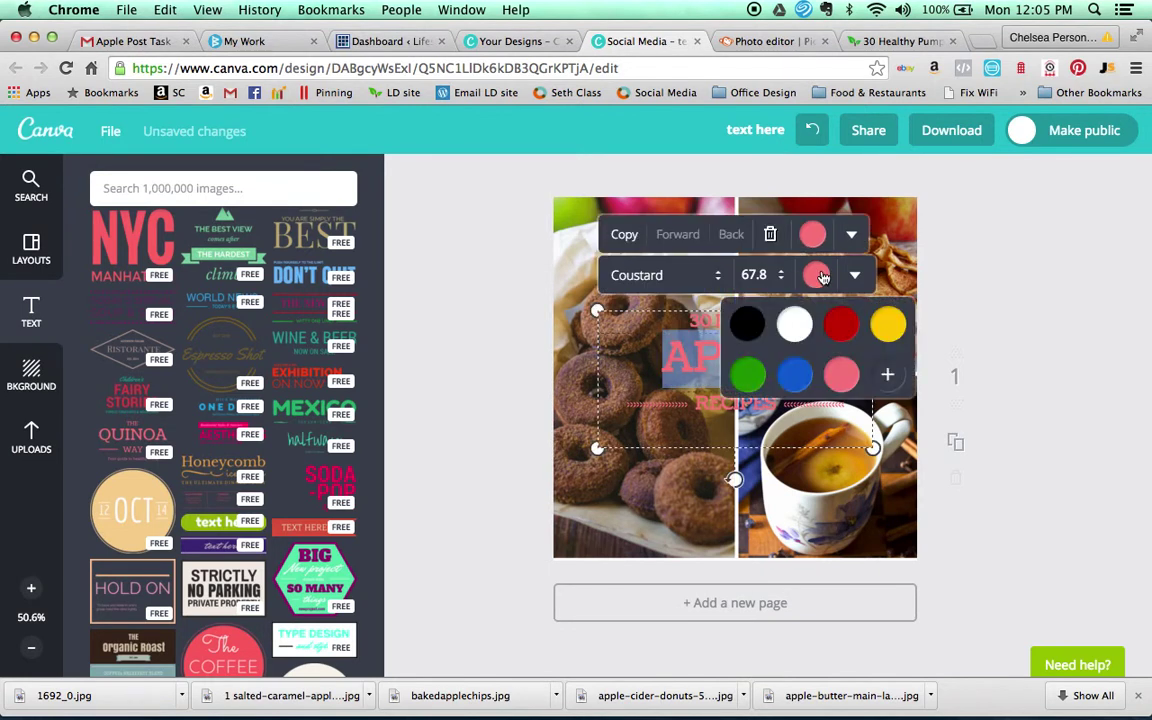
pyautogui.click(843, 325)
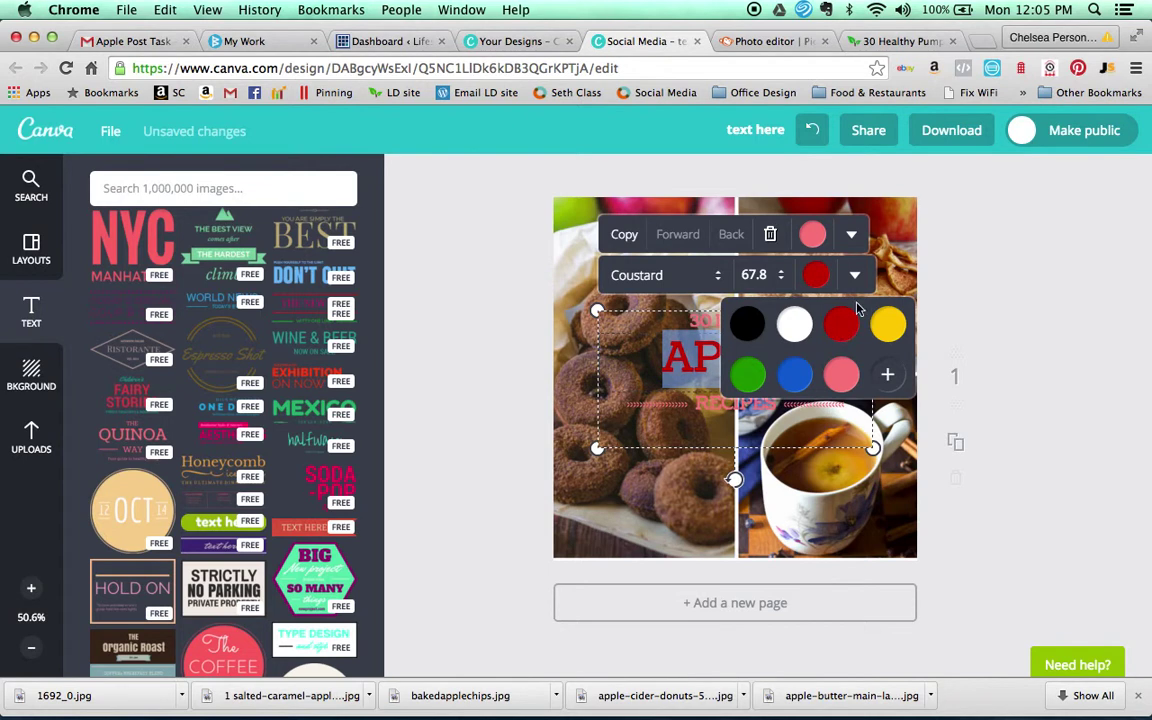
pyautogui.click(816, 238)
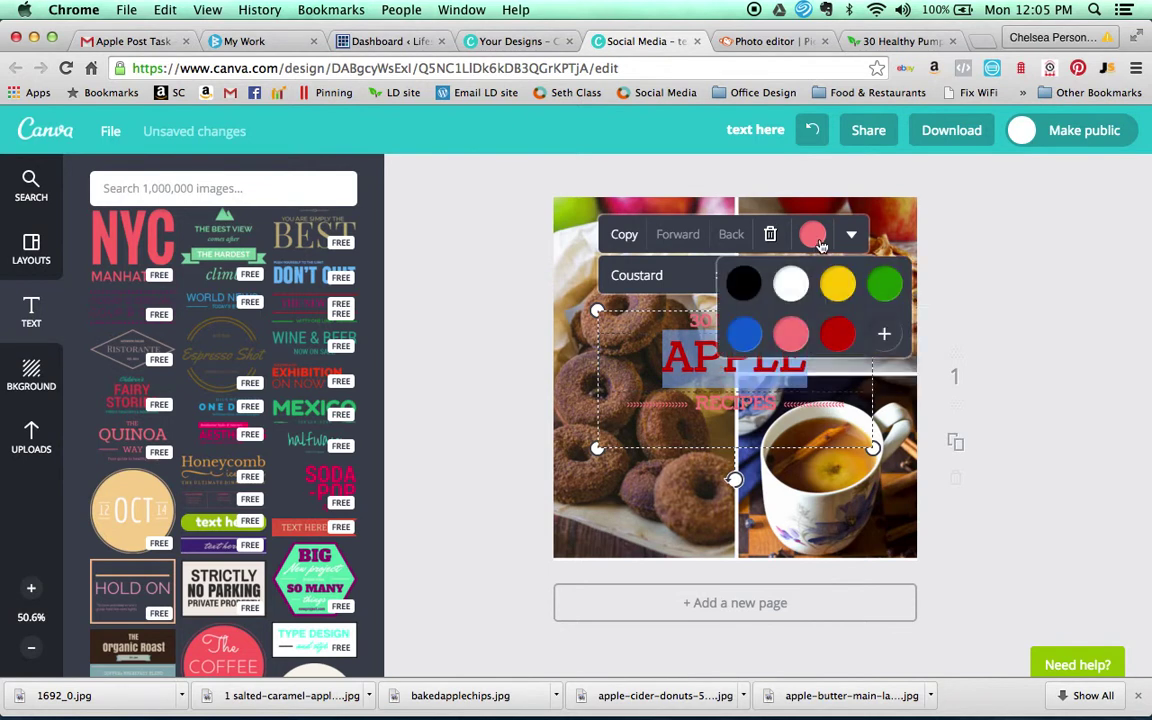
pyautogui.click(838, 333)
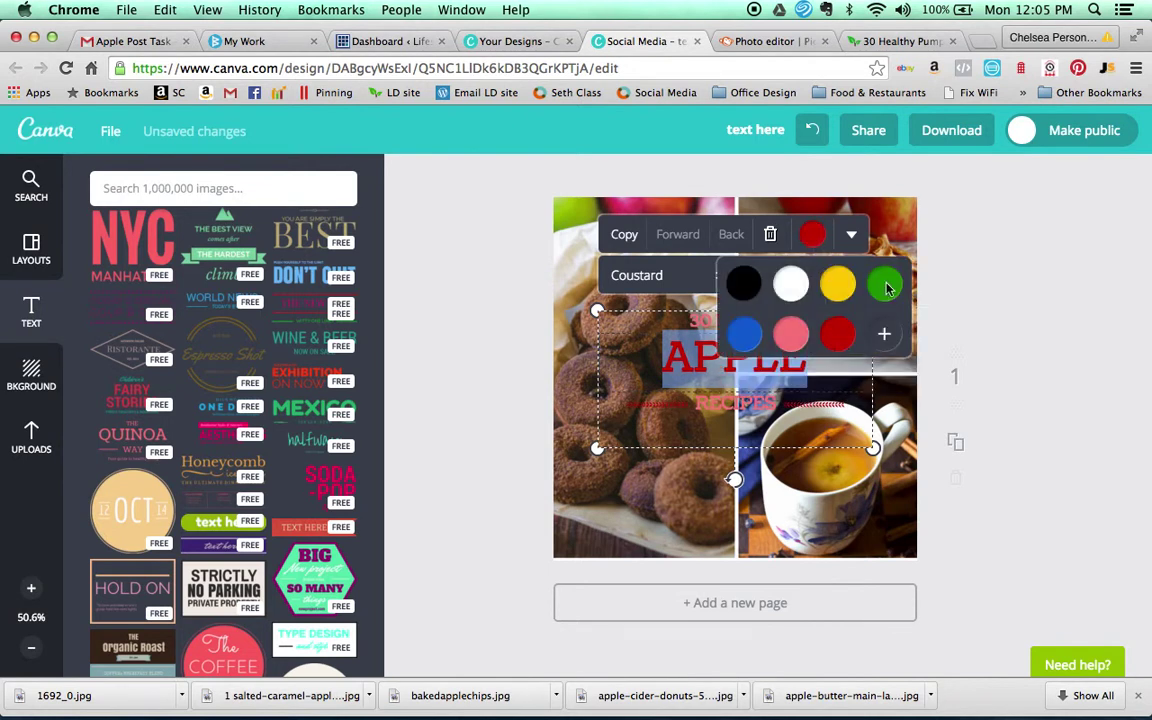
# - Try to recolour the word RECIPES in the title design dark red
pyautogui.click(746, 401)
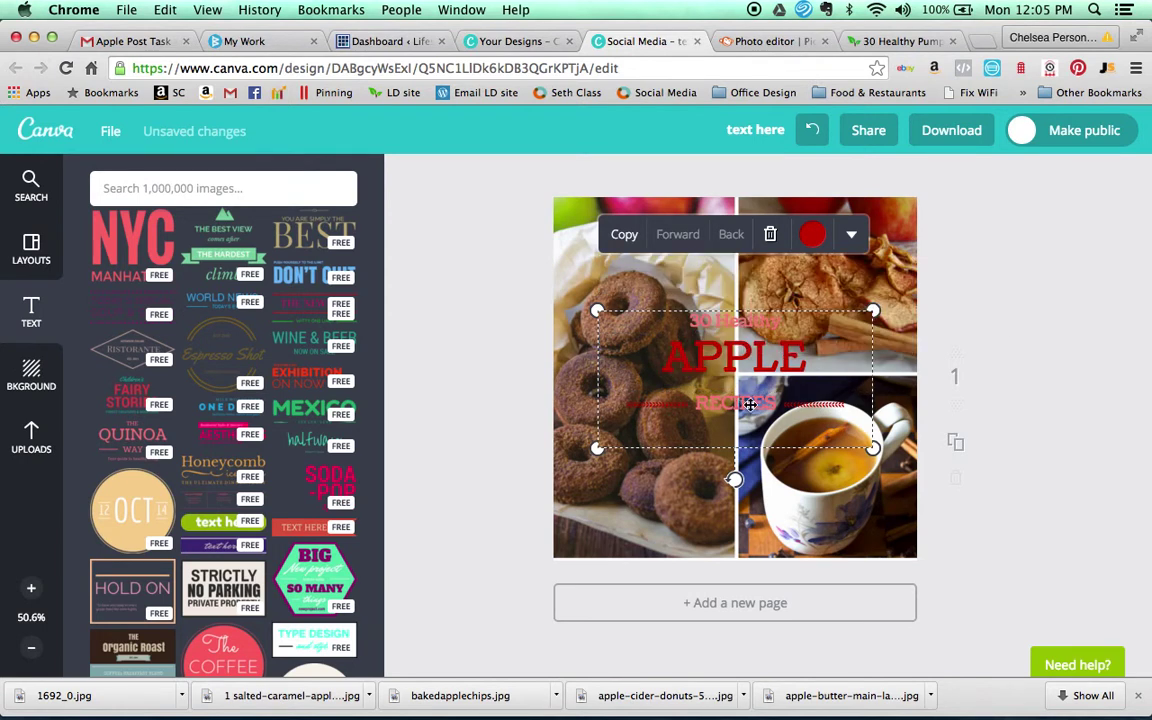
pyautogui.doubleClick(750, 403)
pyautogui.click(816, 238)
pyautogui.click(815, 237)
pyautogui.click(815, 236)
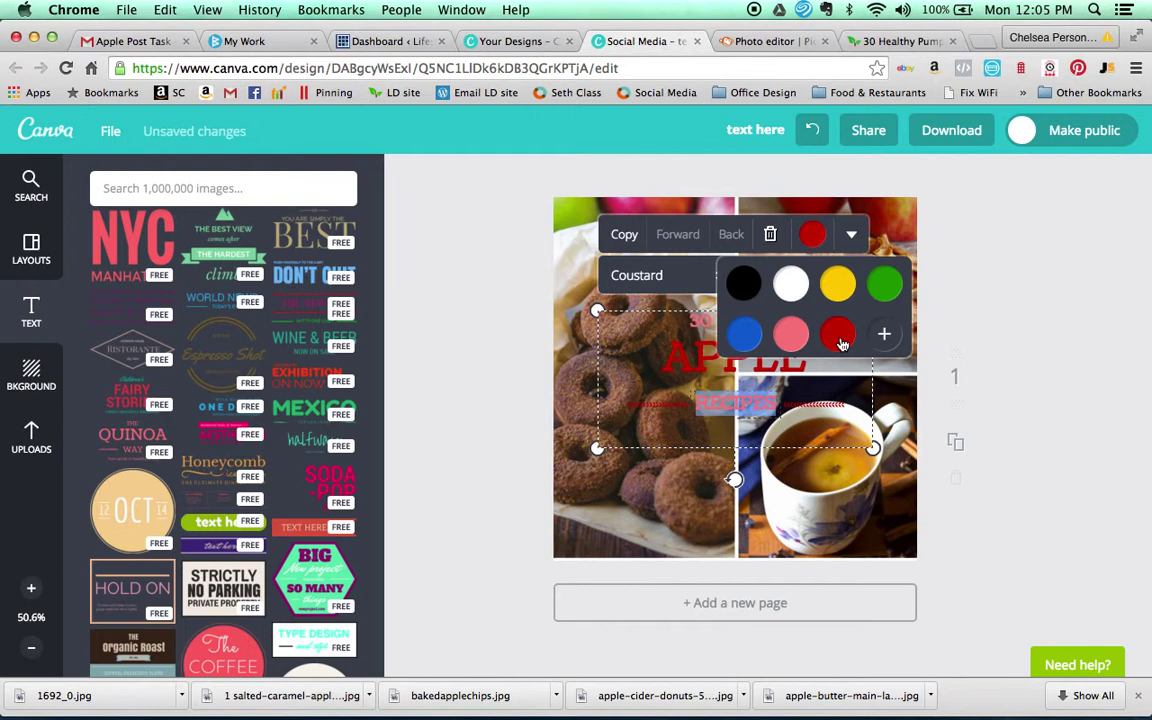
pyautogui.click(1039, 391)
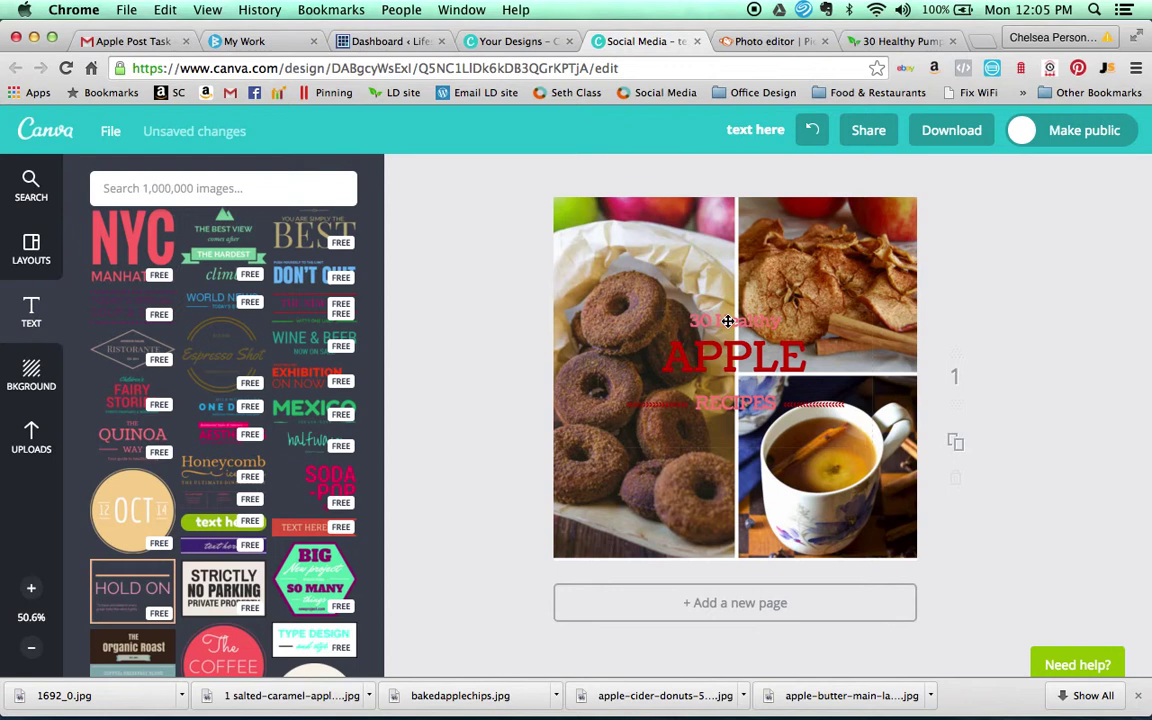
# - Recolour the "30 Healthy" line and the word RECIPES in the title design dark red
pyautogui.click(727, 321)
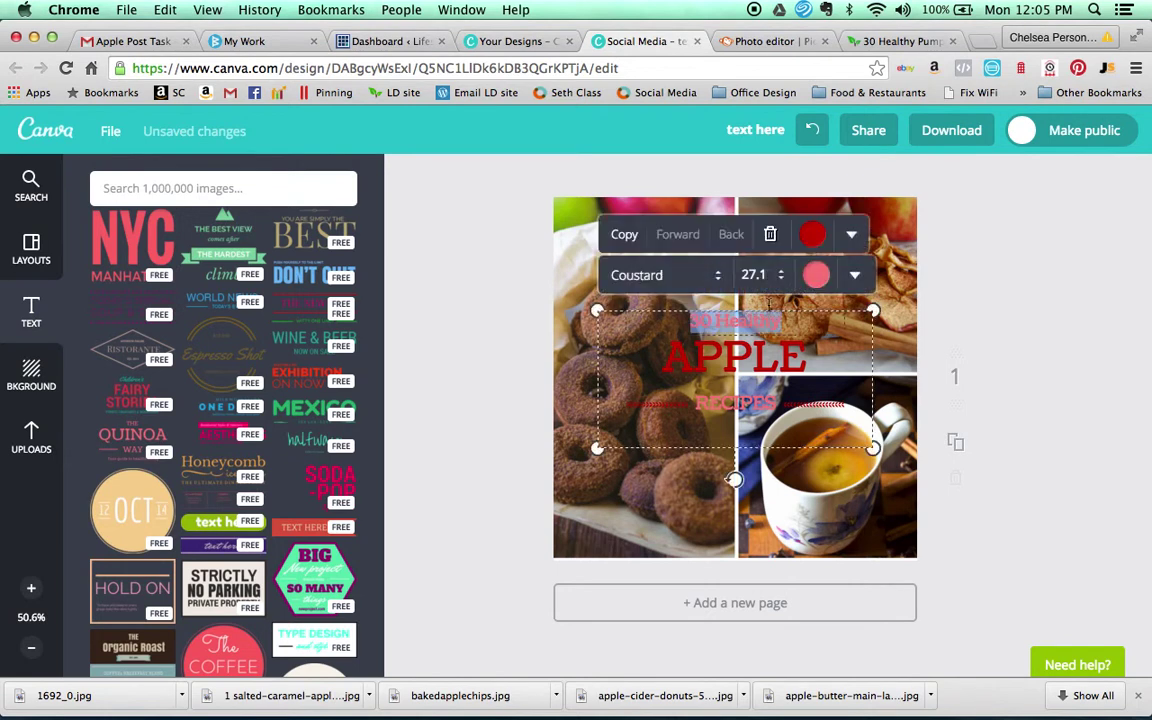
pyautogui.click(816, 274)
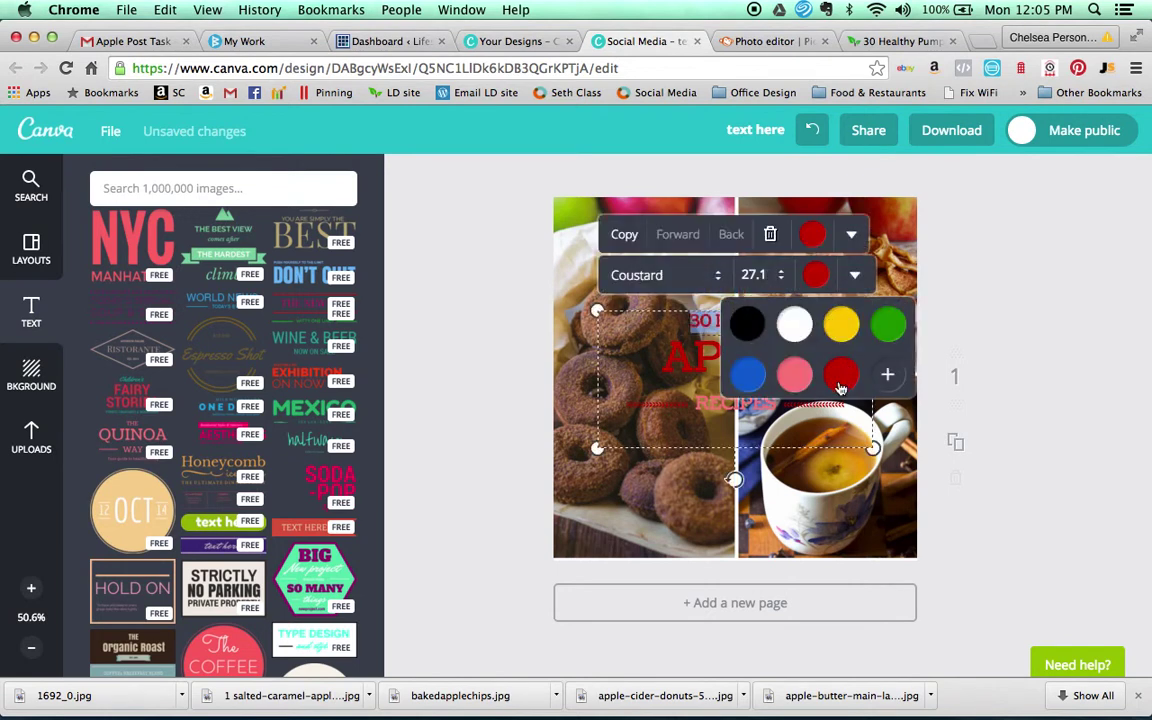
pyautogui.click(730, 405)
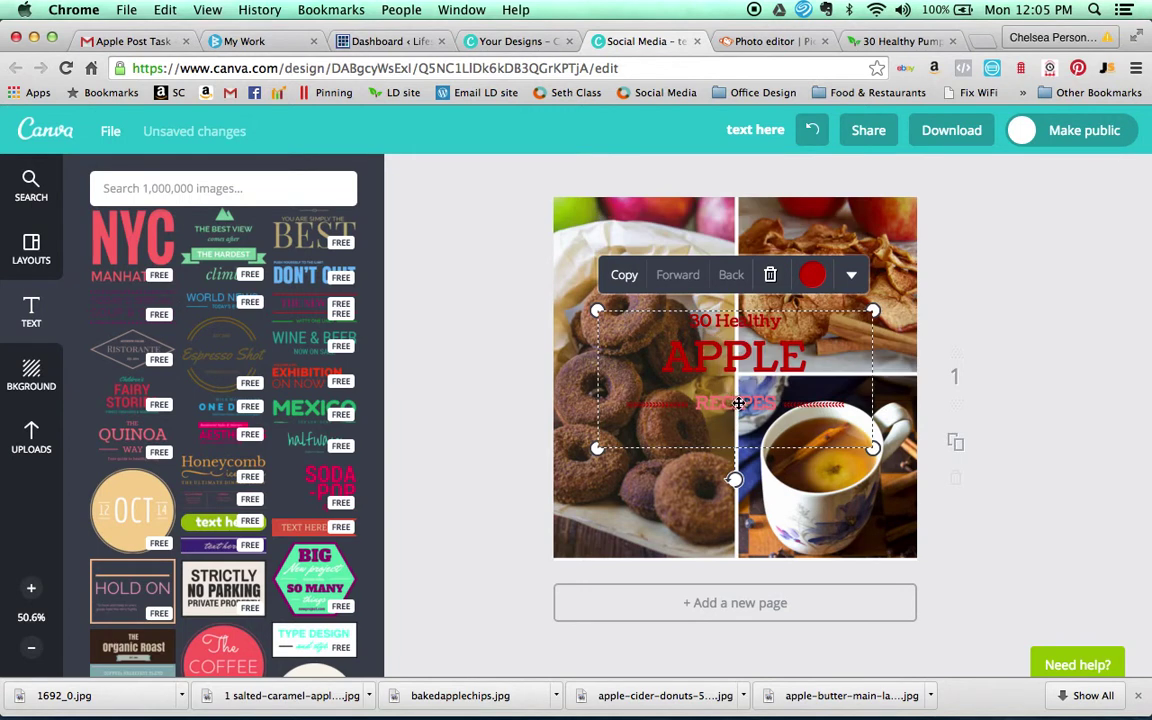
pyautogui.doubleClick(727, 403)
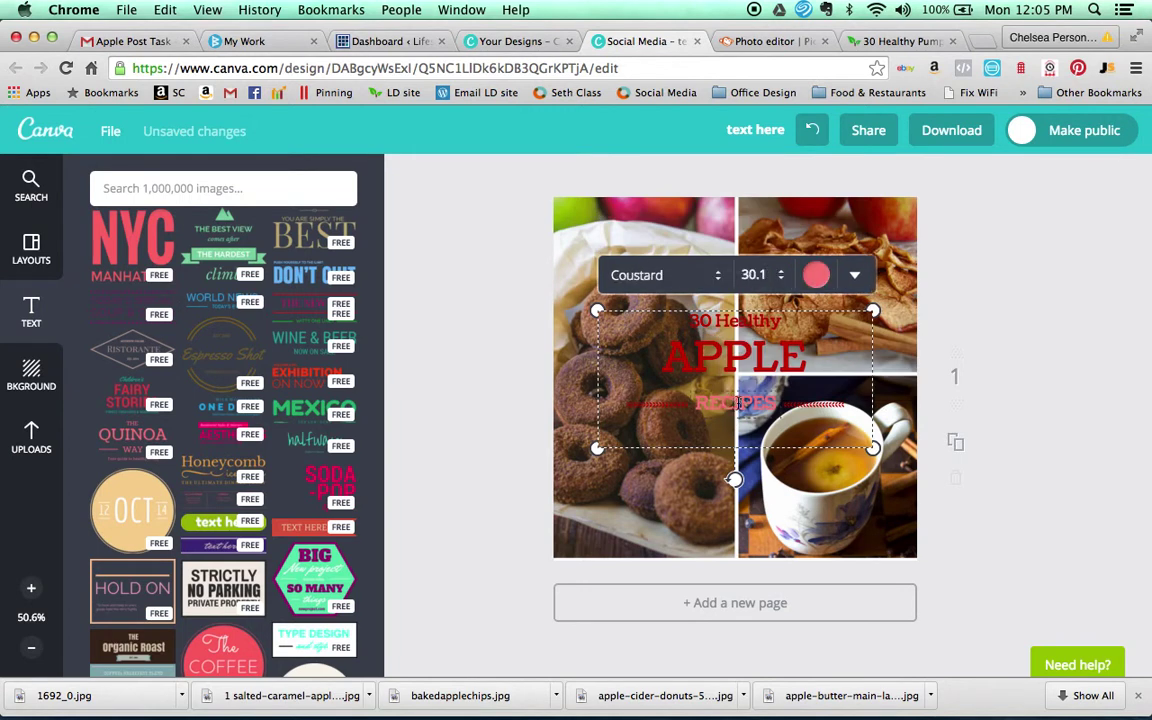
pyautogui.click(818, 279)
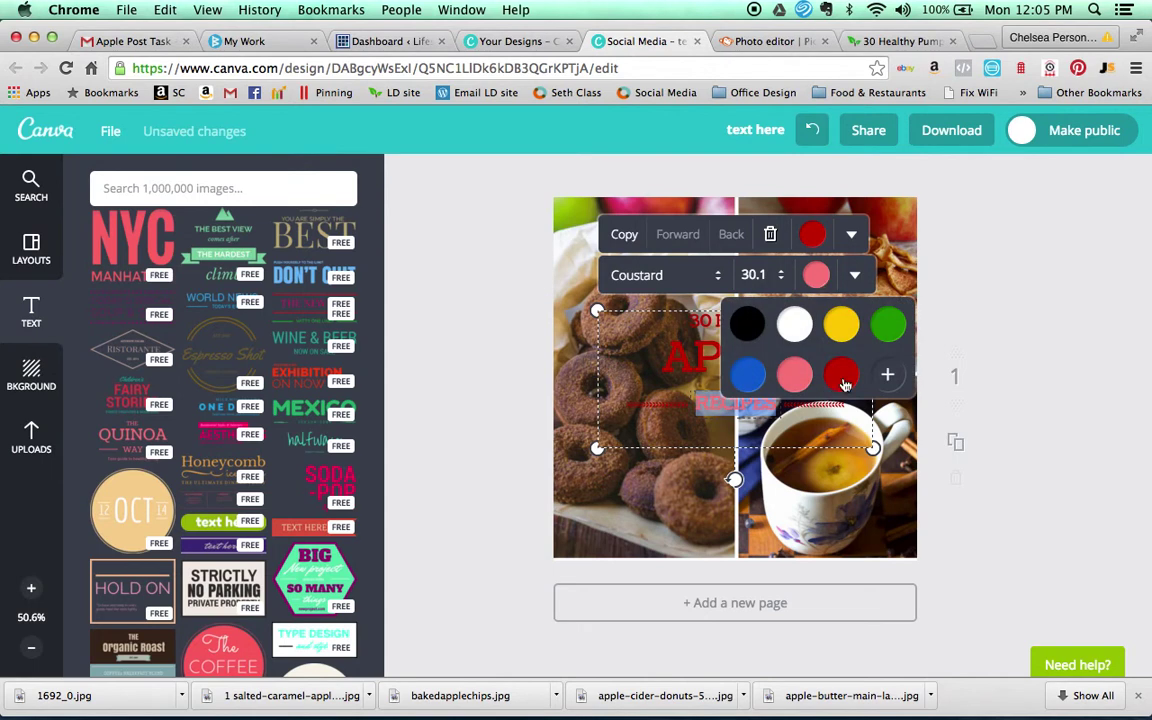
pyautogui.click(843, 378)
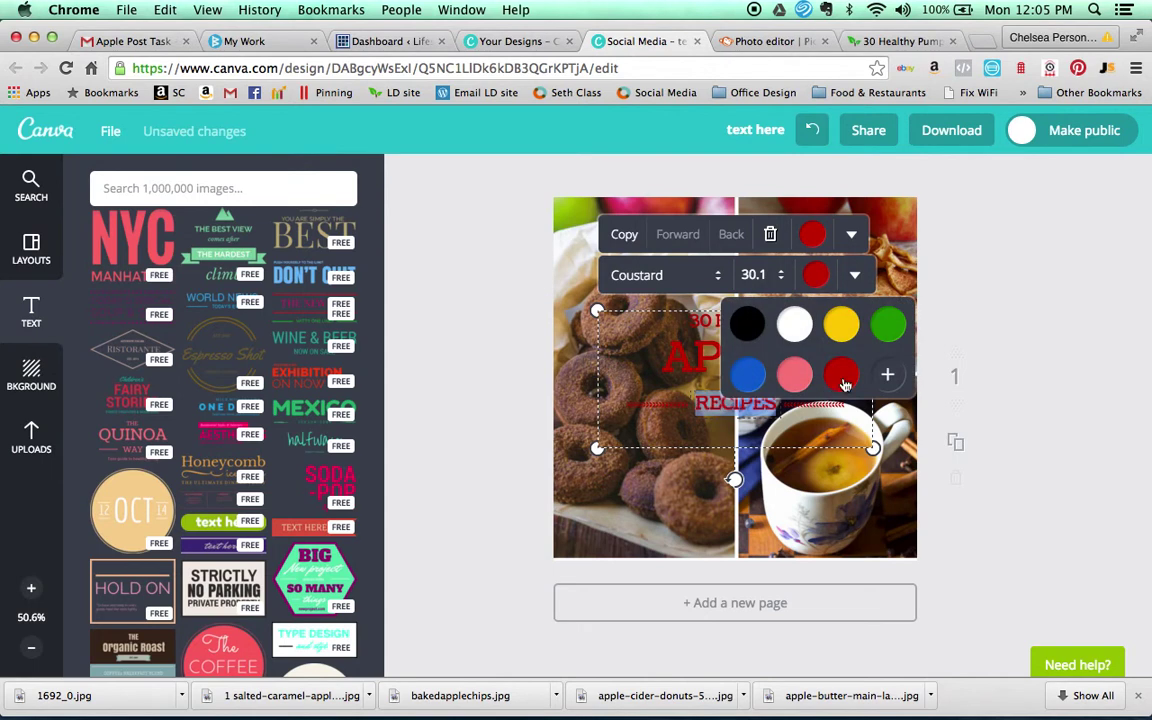
pyautogui.click(1005, 410)
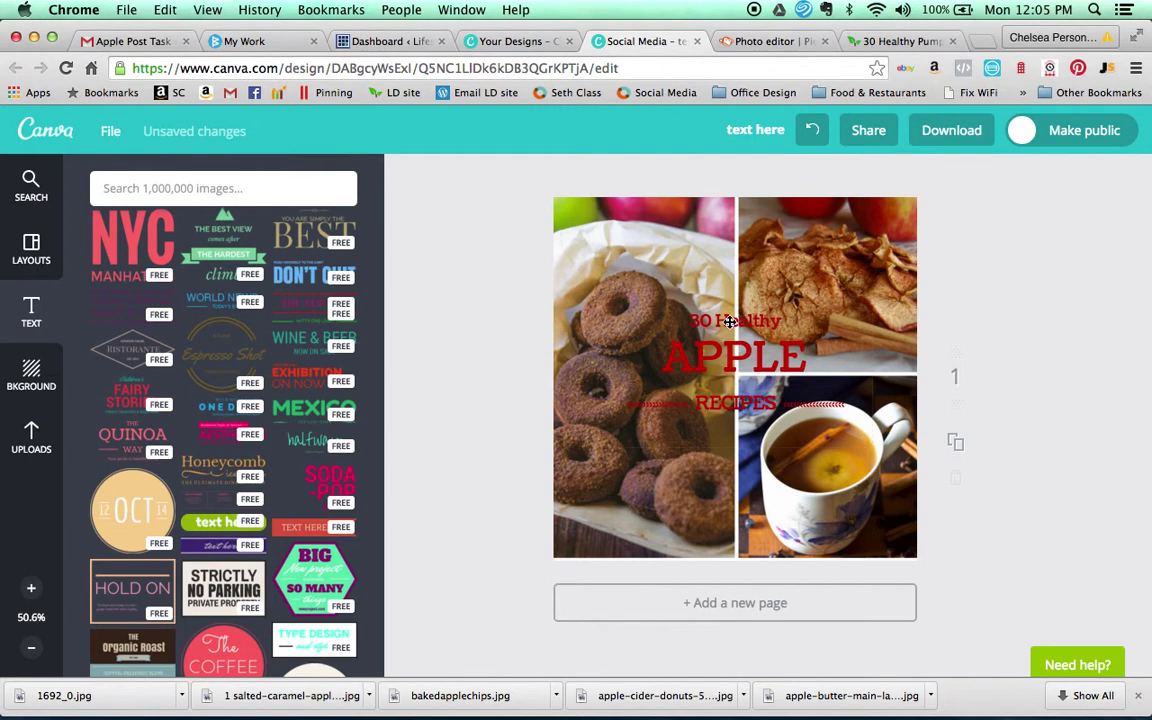
# - Enlarge the title design until the "30 Healthy" text size is about 30.2, and centre it over the photo collage
pyautogui.click(757, 365)
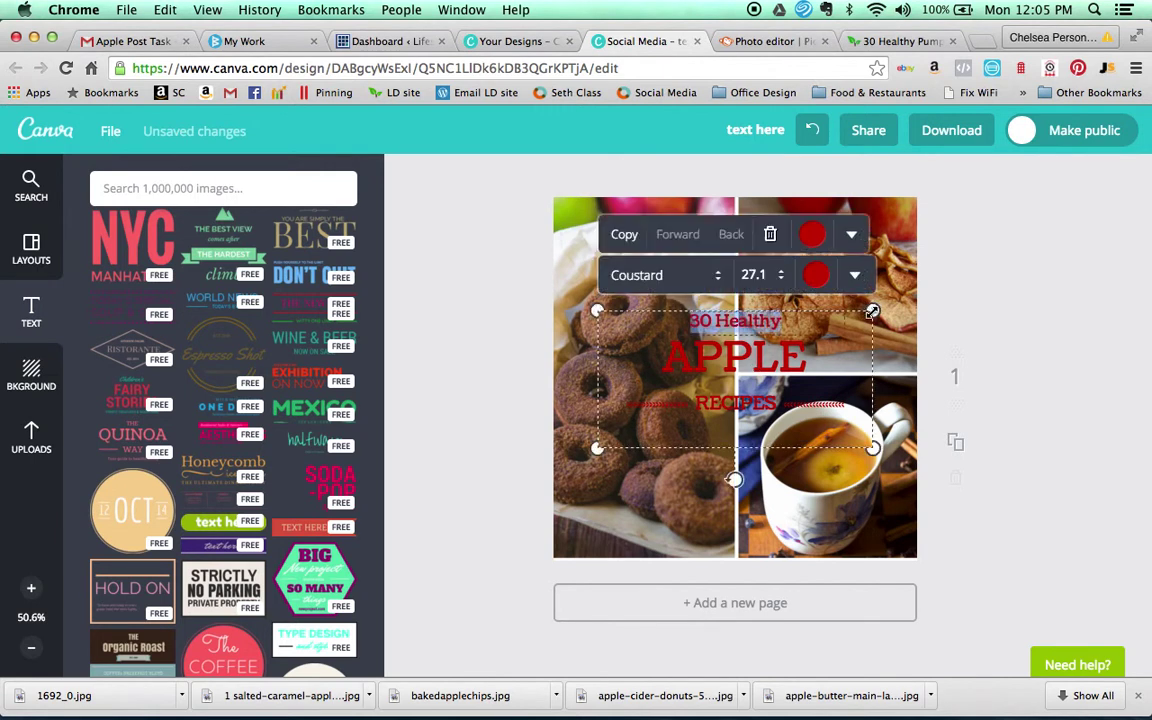
pyautogui.moveTo(895, 279); pyautogui.dragTo(900, 297)
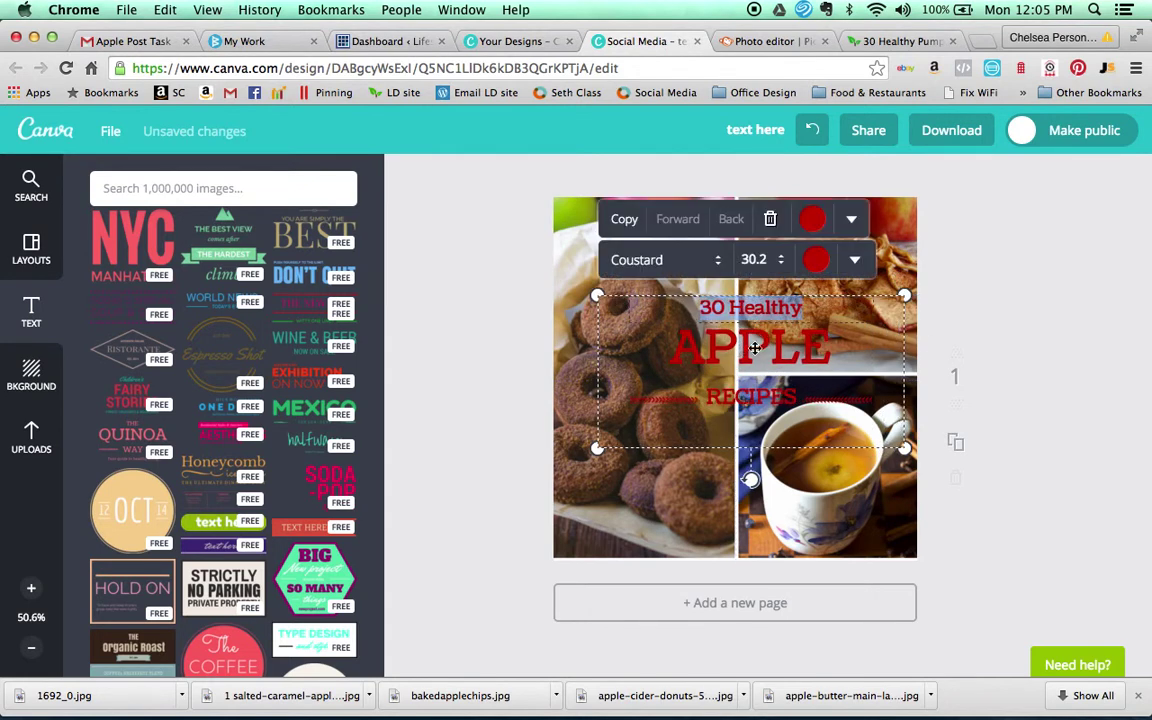
pyautogui.moveTo(755, 347); pyautogui.dragTo(735, 342)
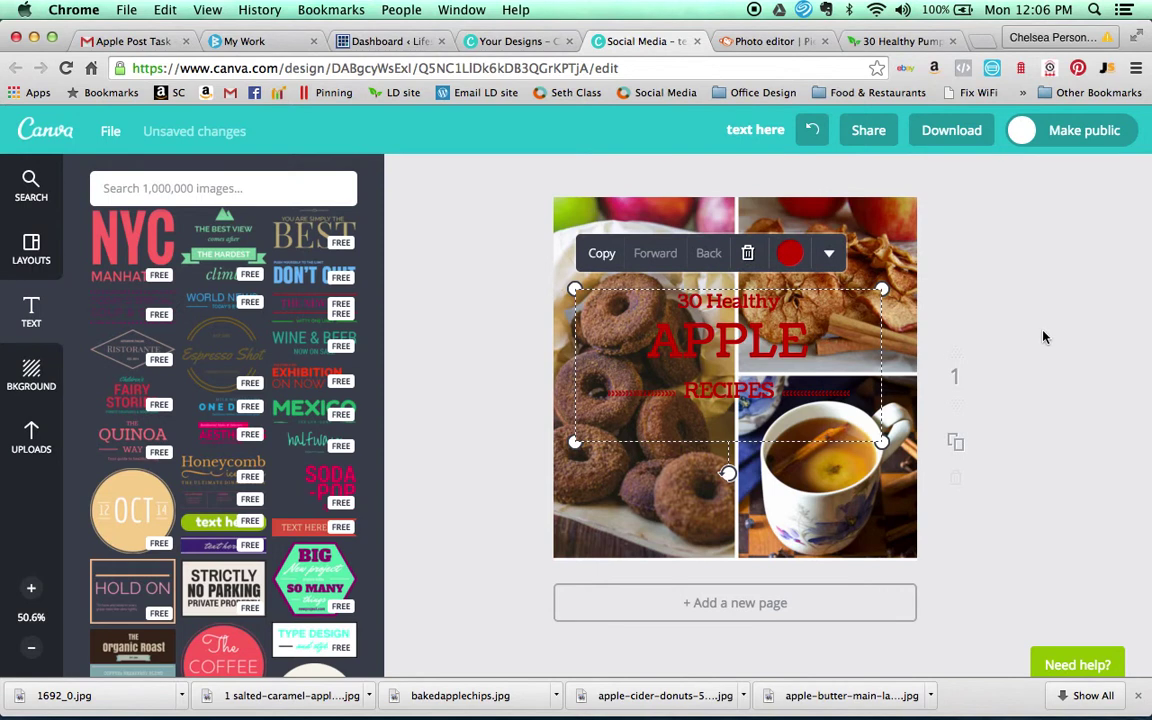
pyautogui.click(1044, 338)
pyautogui.moveTo(752, 327); pyautogui.dragTo(752, 357)
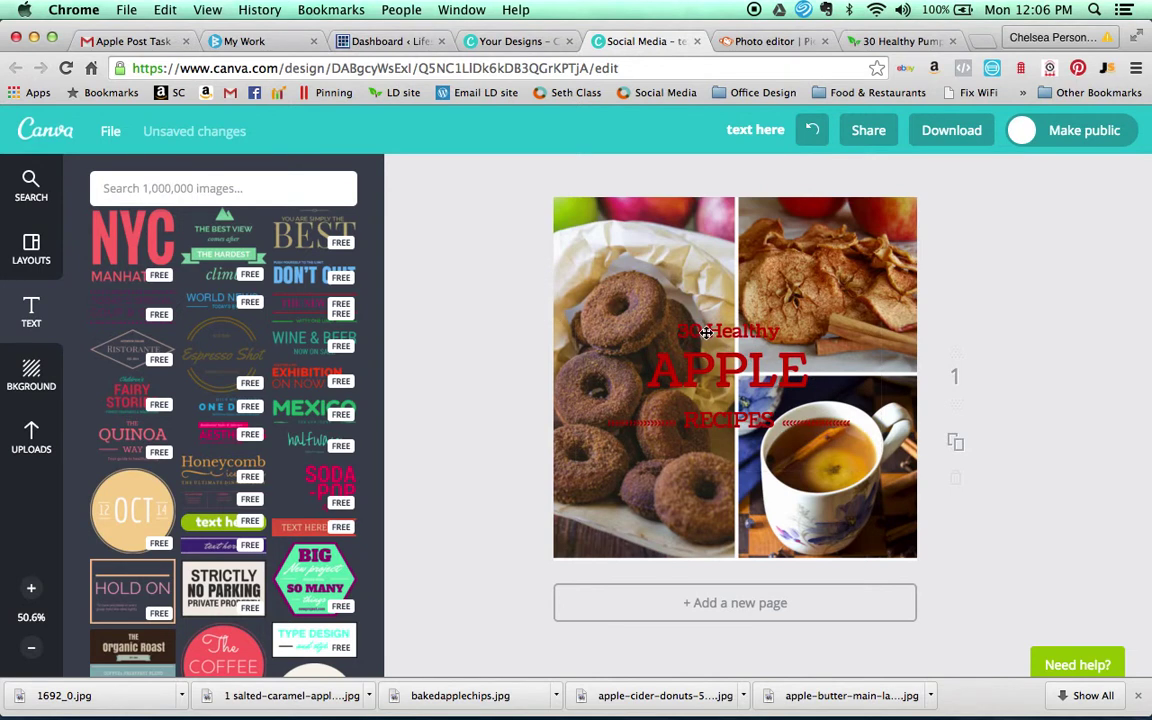
pyautogui.click(663, 327)
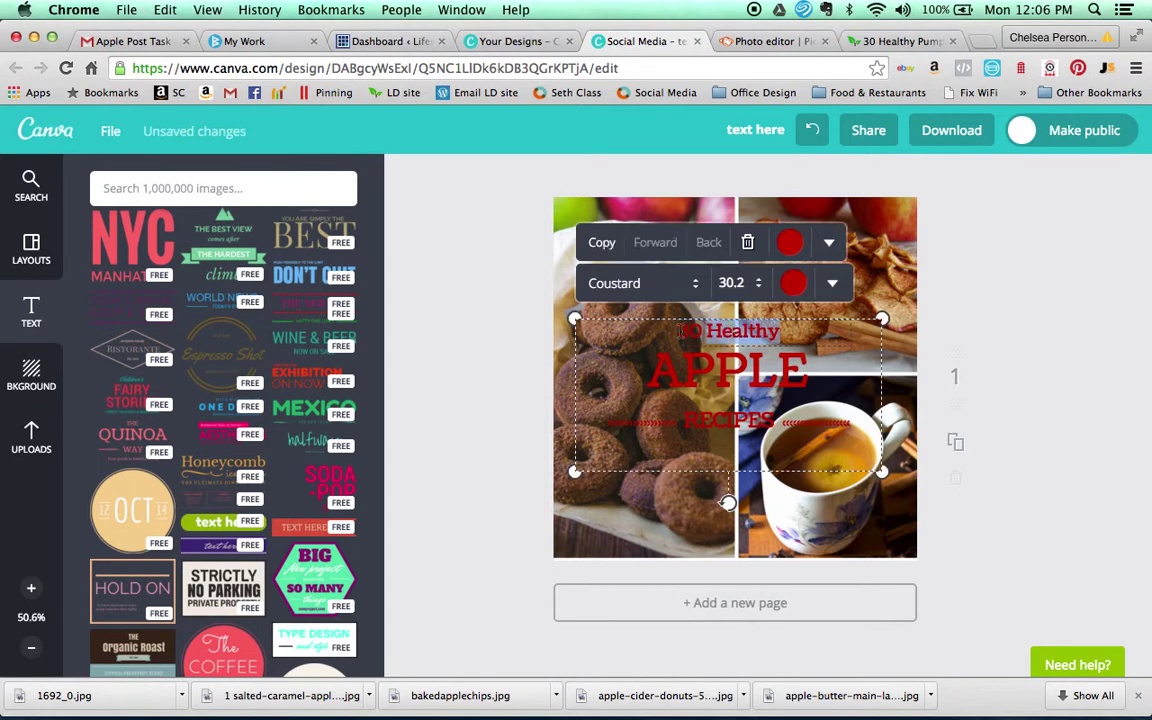
pyautogui.click(991, 305)
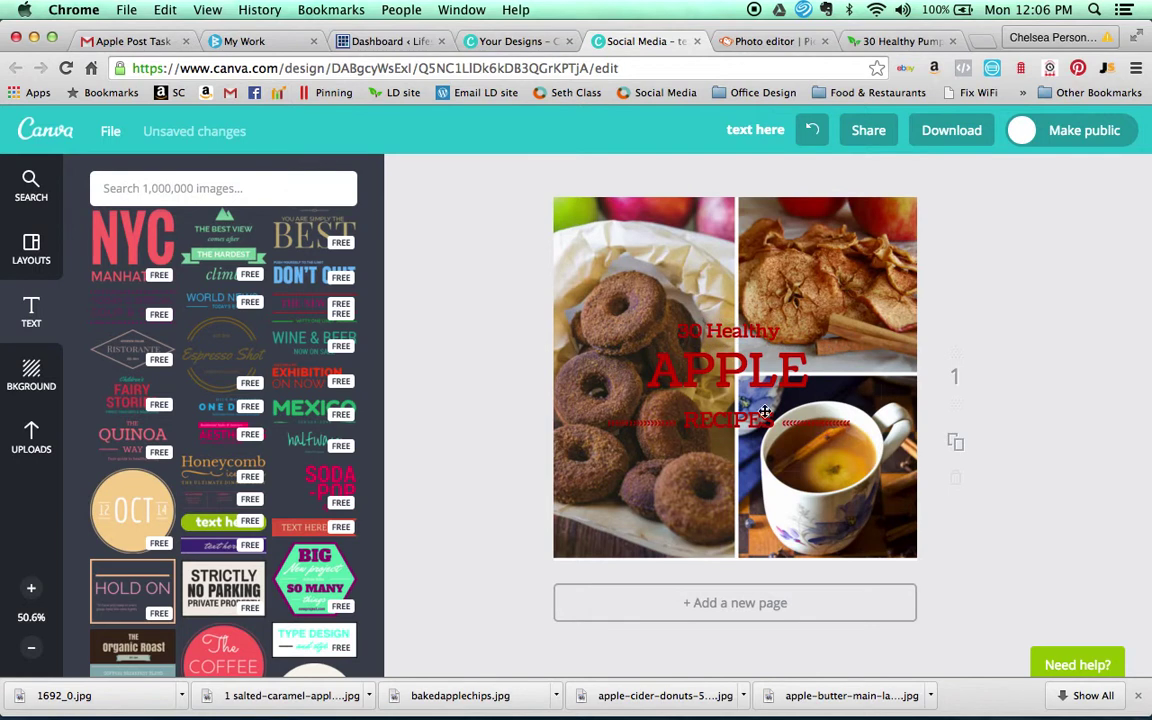
# - Open the download options for the finished design, briefly visiting the WordPress dashboard and the PicMonkey collage before returning to Canva
pyautogui.click(957, 134)
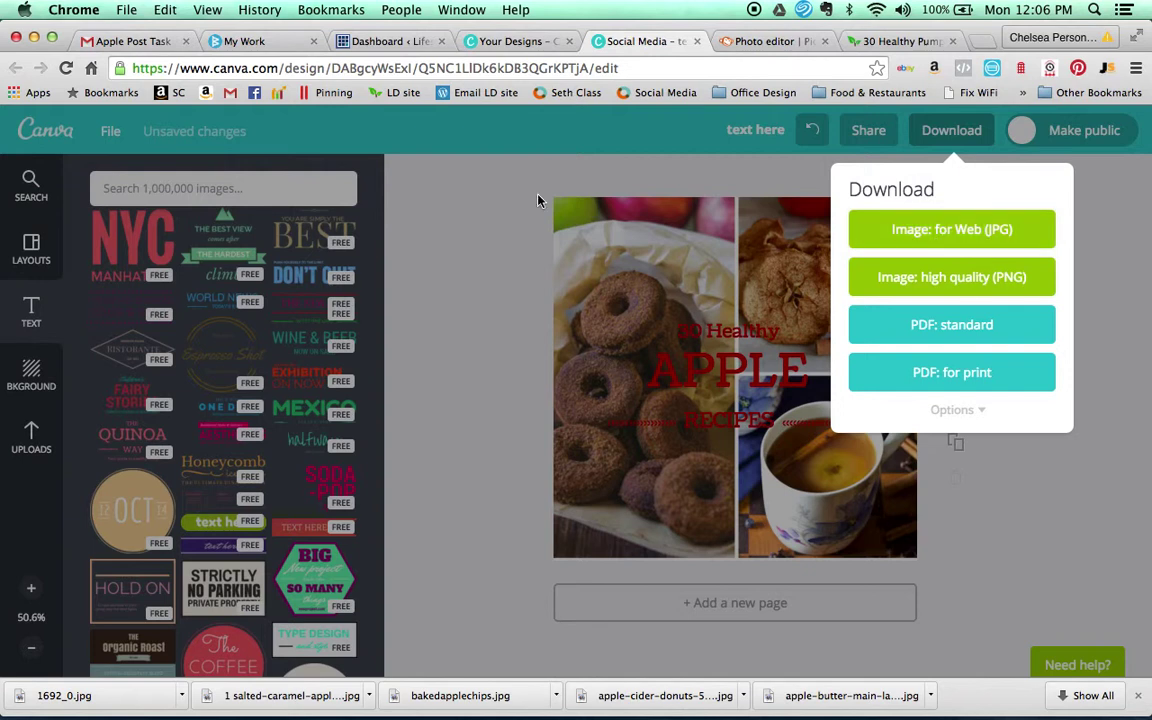
pyautogui.click(389, 43)
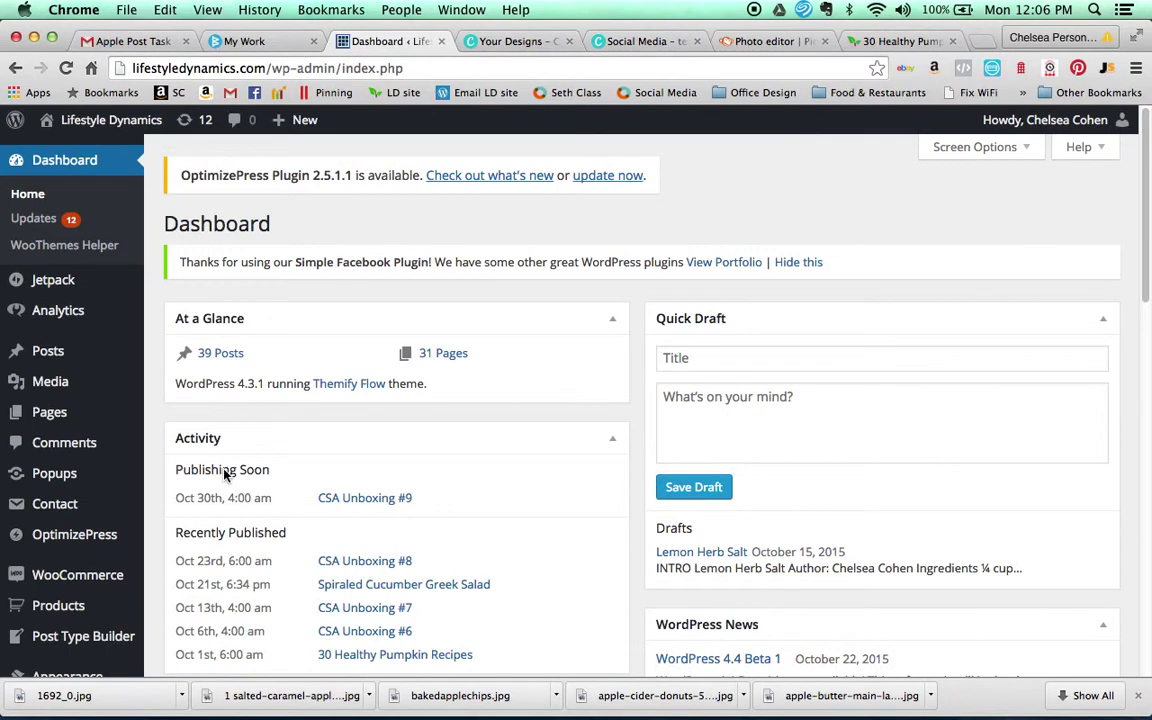
pyautogui.click(754, 41)
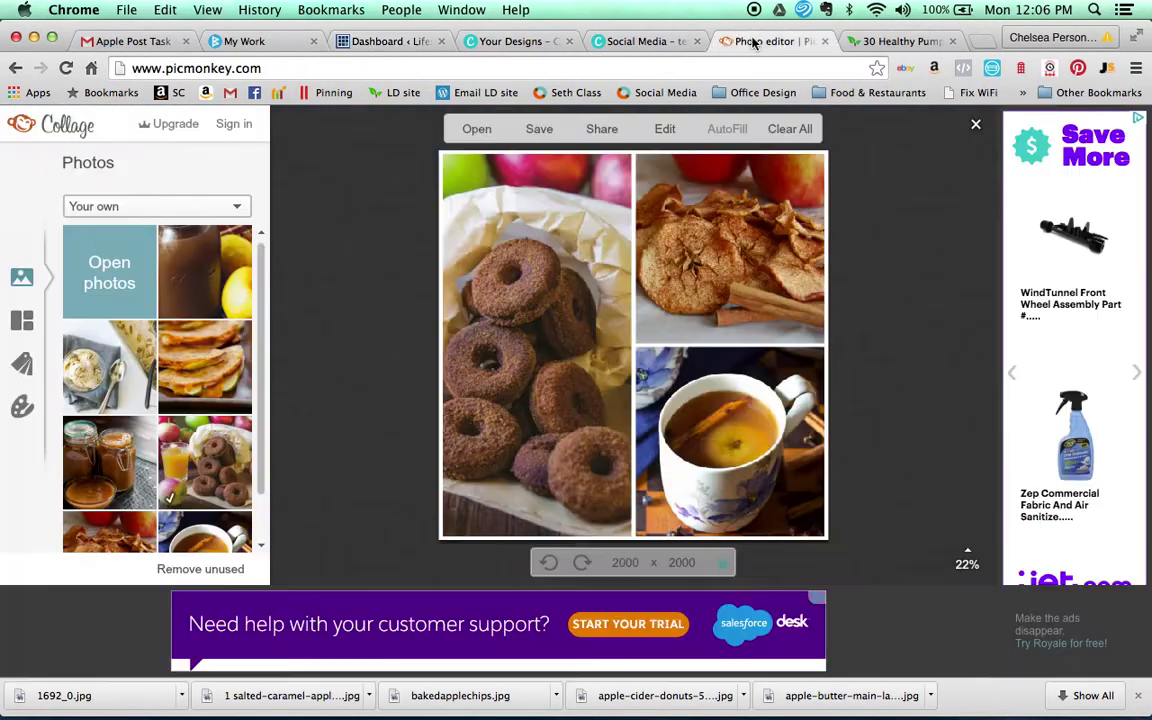
pyautogui.click(636, 42)
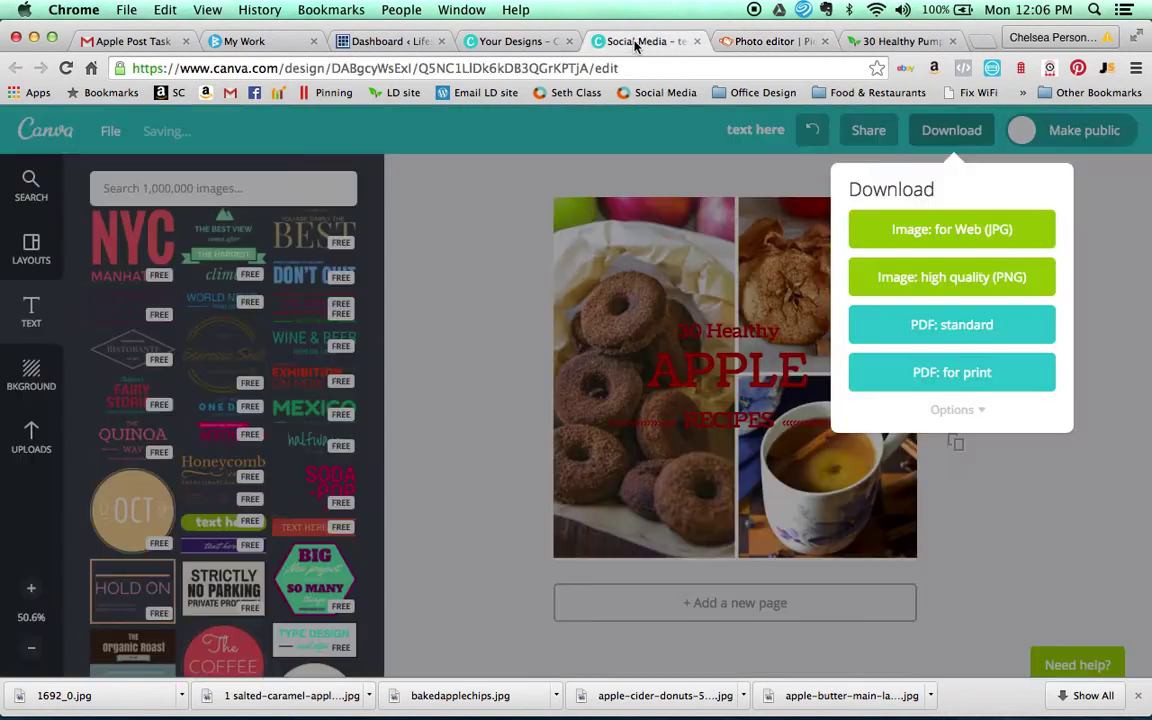